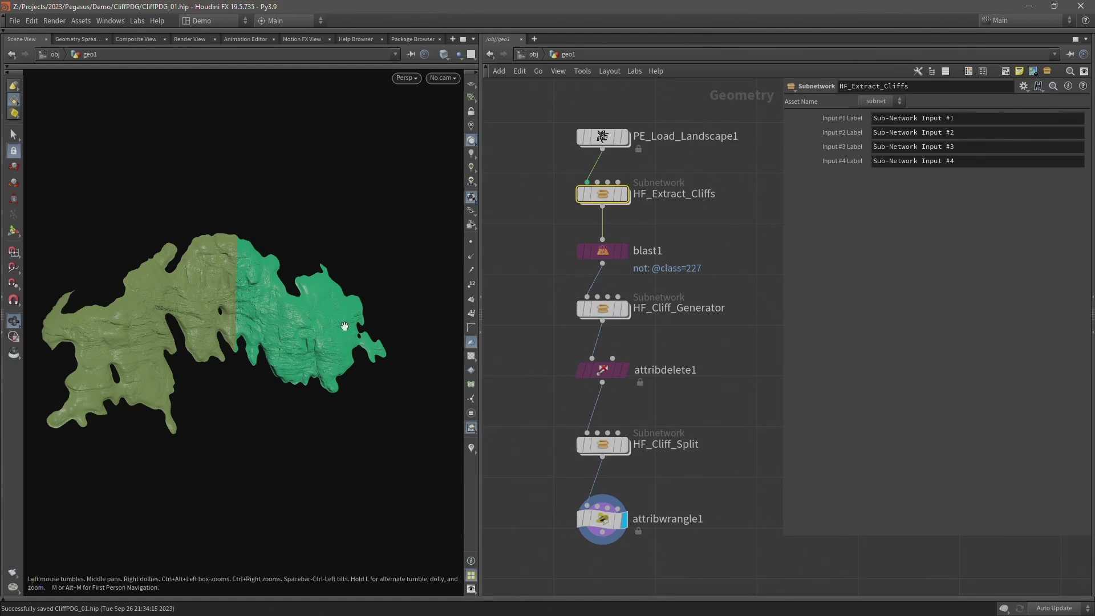
# - Start a new digital asset from HF_Extract_Cliffs named PE_Heightfield_Extract_Cliffs, without the author prefix
pyautogui.moveTo(325, 320); pyautogui.dragTo(298, 320)
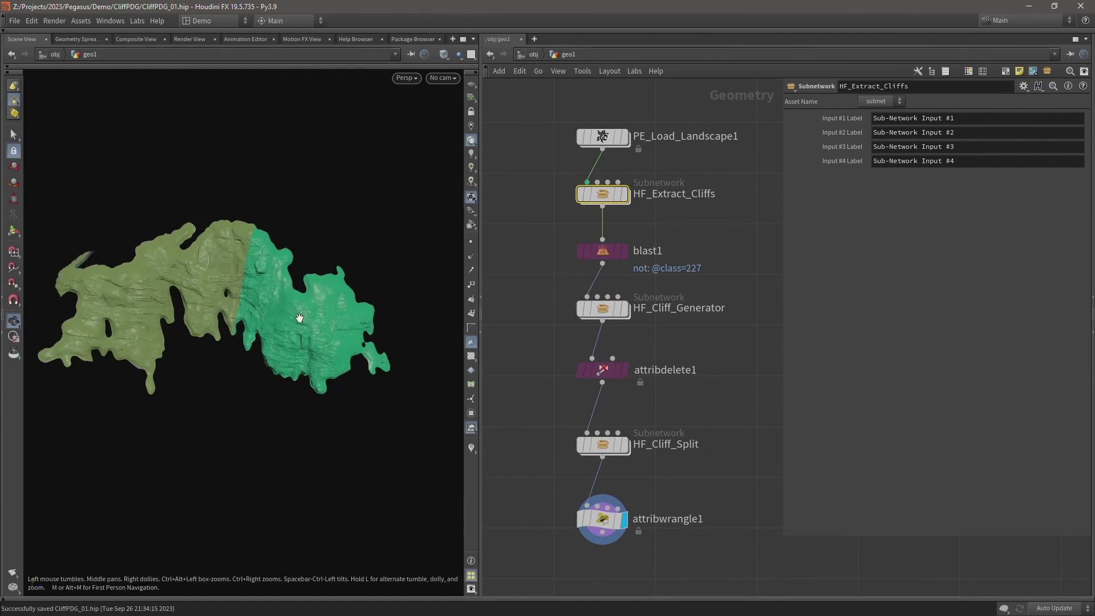
pyautogui.moveTo(306, 313); pyautogui.dragTo(334, 319, button='right')
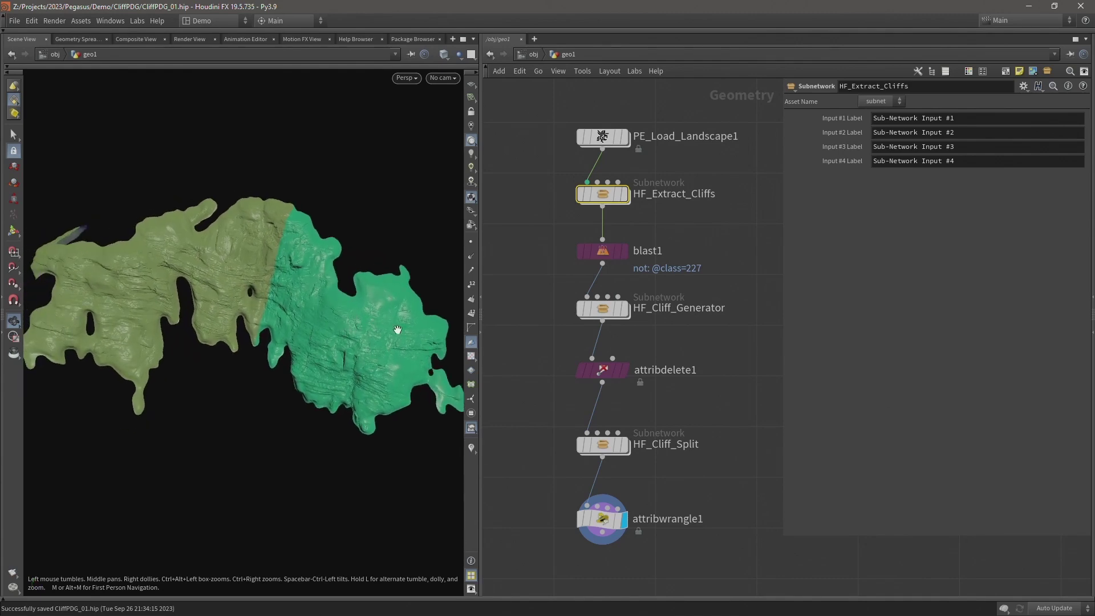
pyautogui.moveTo(396, 318); pyautogui.dragTo(370, 307, button='middle')
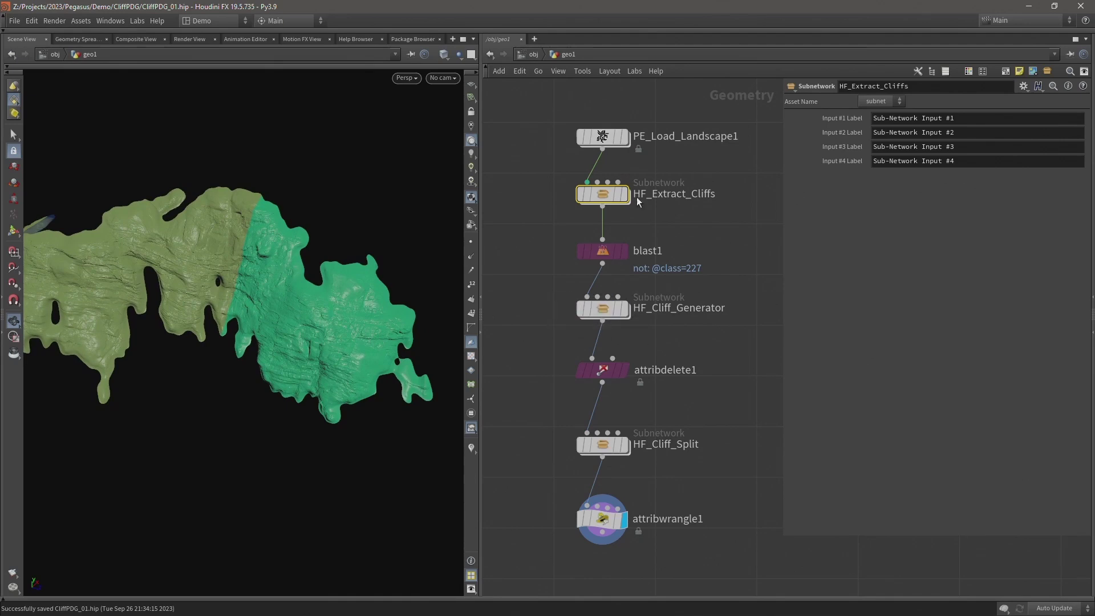
pyautogui.moveTo(604, 197)
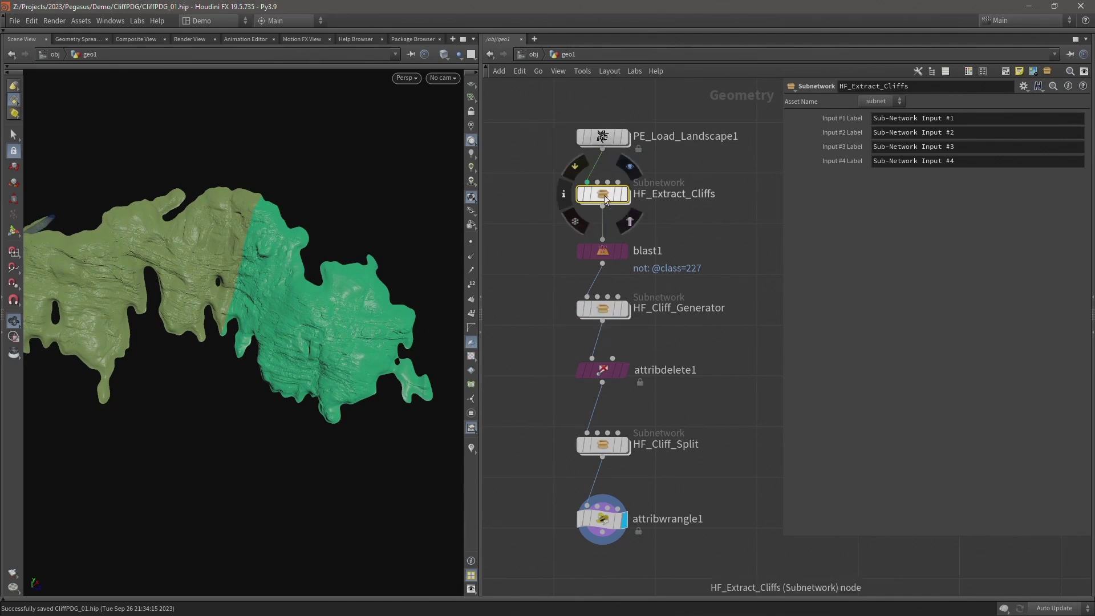
pyautogui.rightClick(604, 195)
pyautogui.moveTo(632, 381)
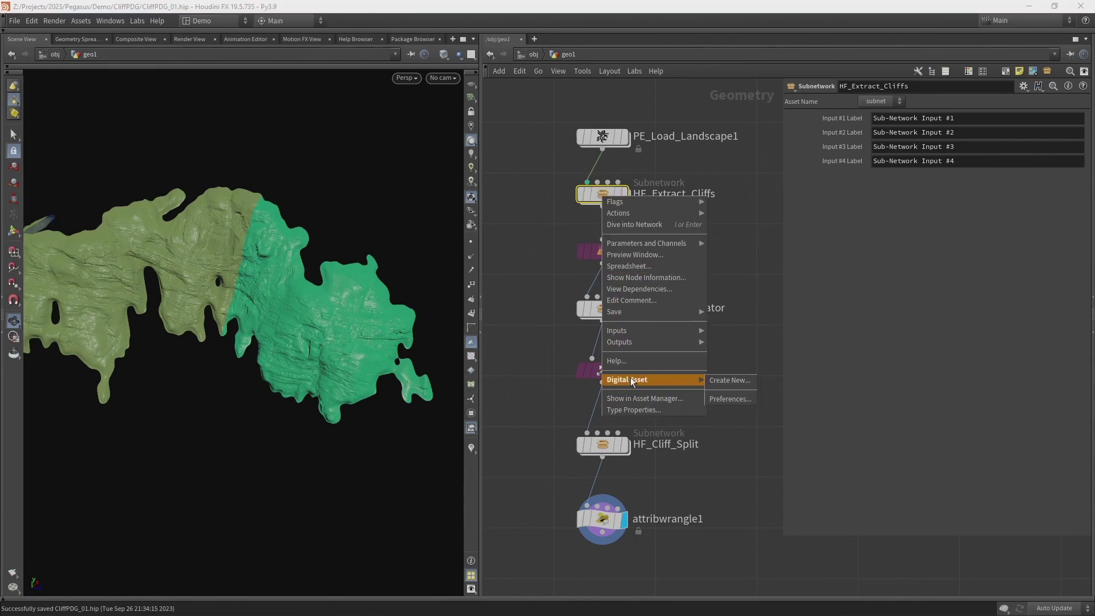
pyautogui.click(721, 381)
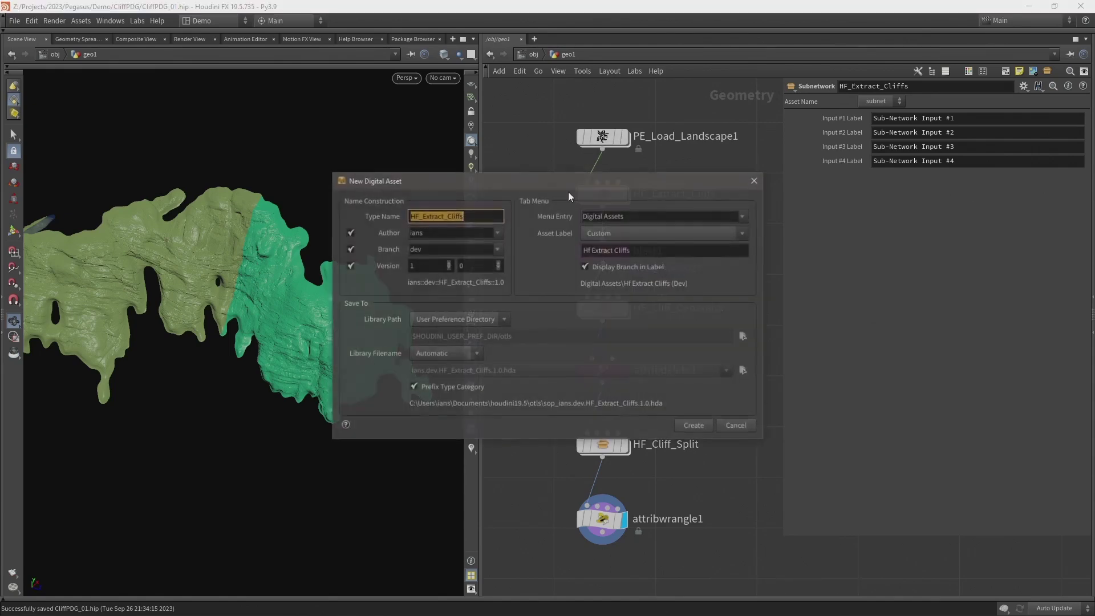
pyautogui.write('PE_')
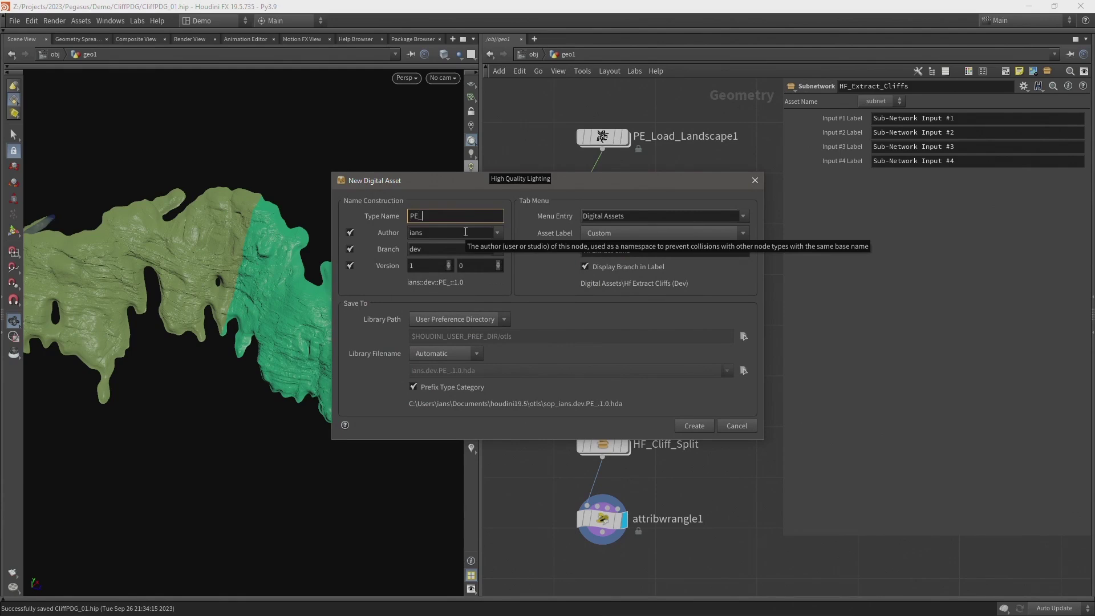
pyautogui.write('Heightfield')
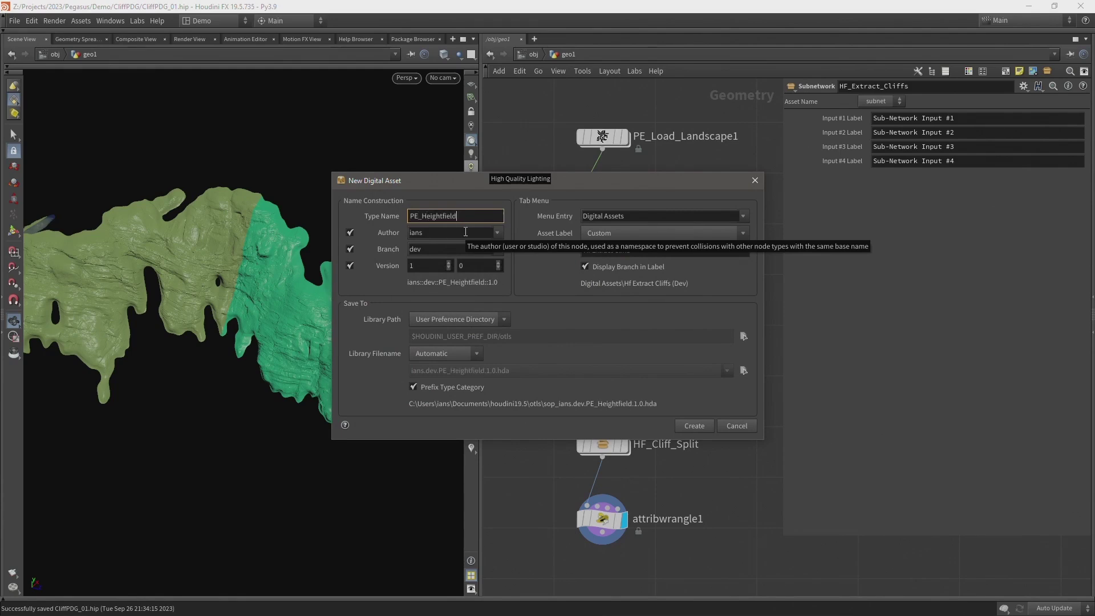
pyautogui.write('_Extract_')
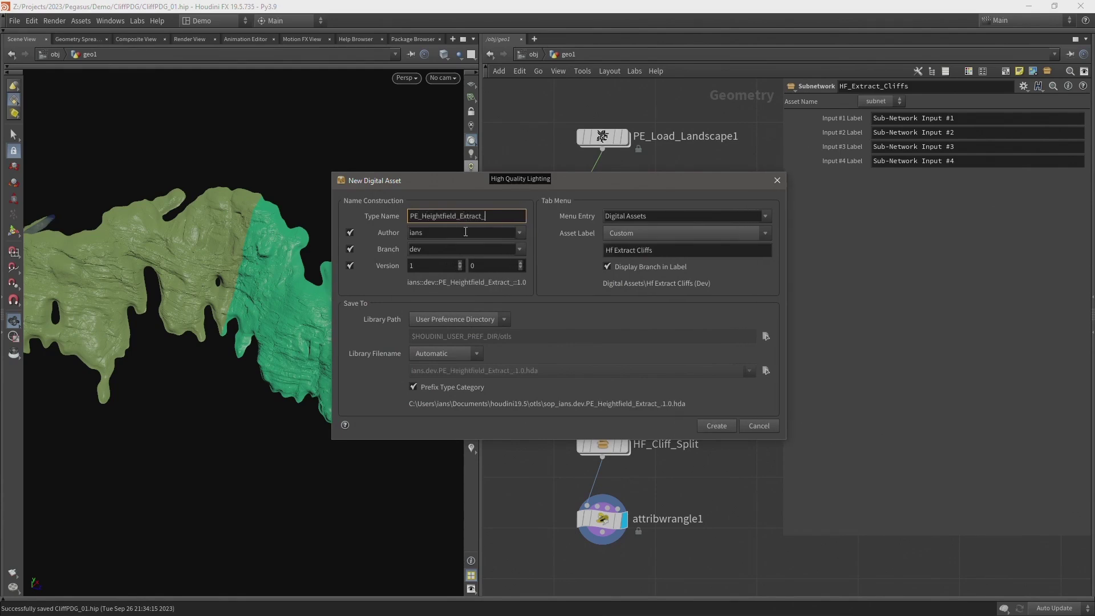
pyautogui.write('Cliffs')
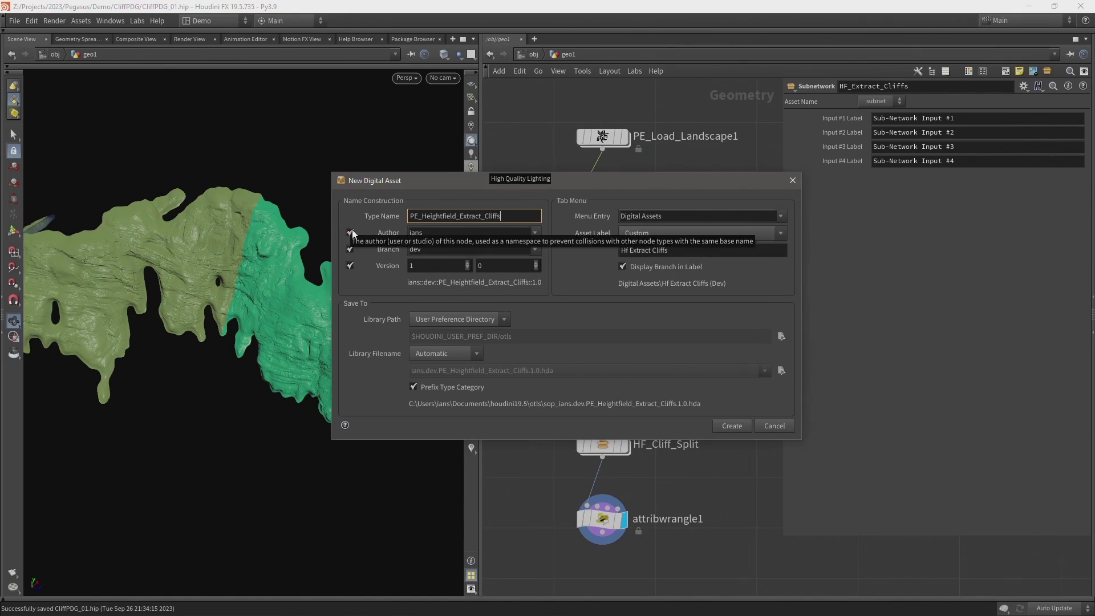
pyautogui.click(349, 233)
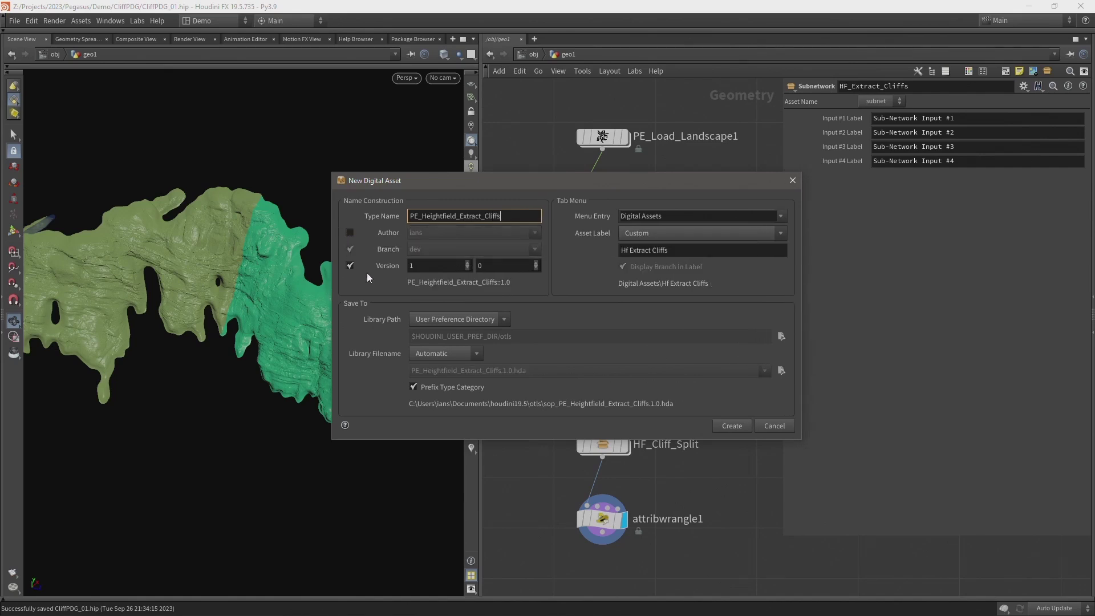
# - Set the tab menu entry to Pegasus and the label to PE Heightfield Extract Cliffs
pyautogui.click(705, 222)
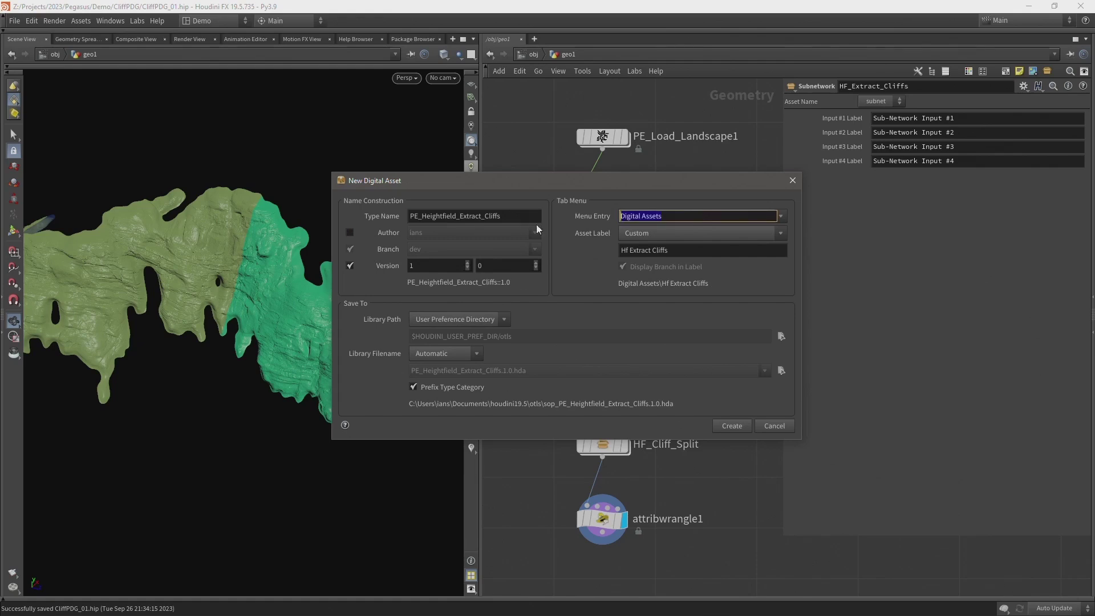
pyautogui.write('Pegasus')
pyautogui.press('Tab')
pyautogui.write('PE He')
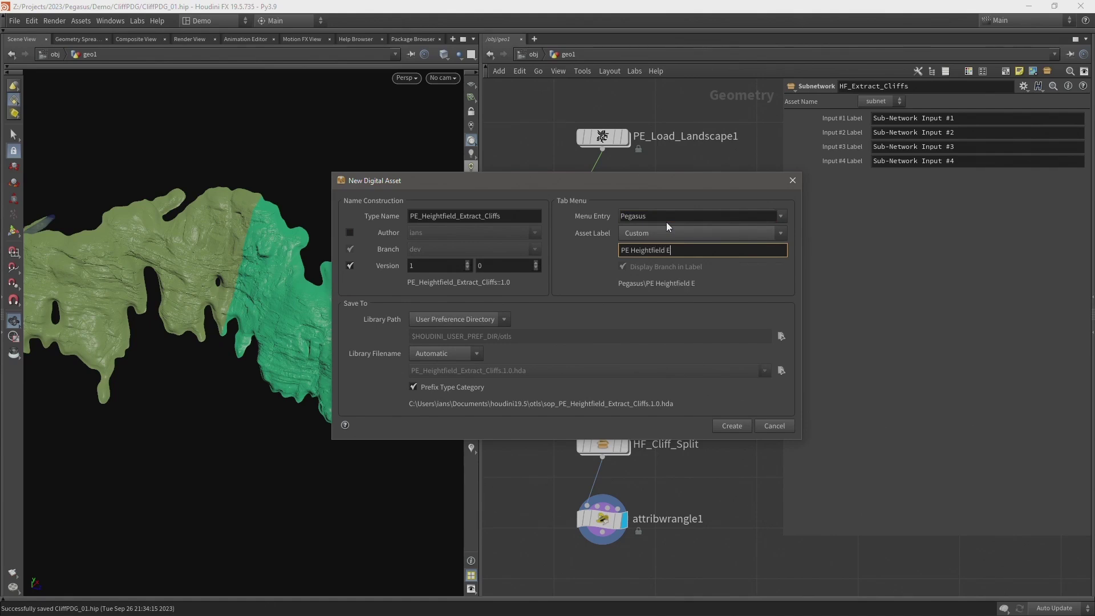
pyautogui.write('ightfield Extract Cliffs')
# - Set a custom library path of $PEGASUSDEMO/otls
pyautogui.click(460, 317)
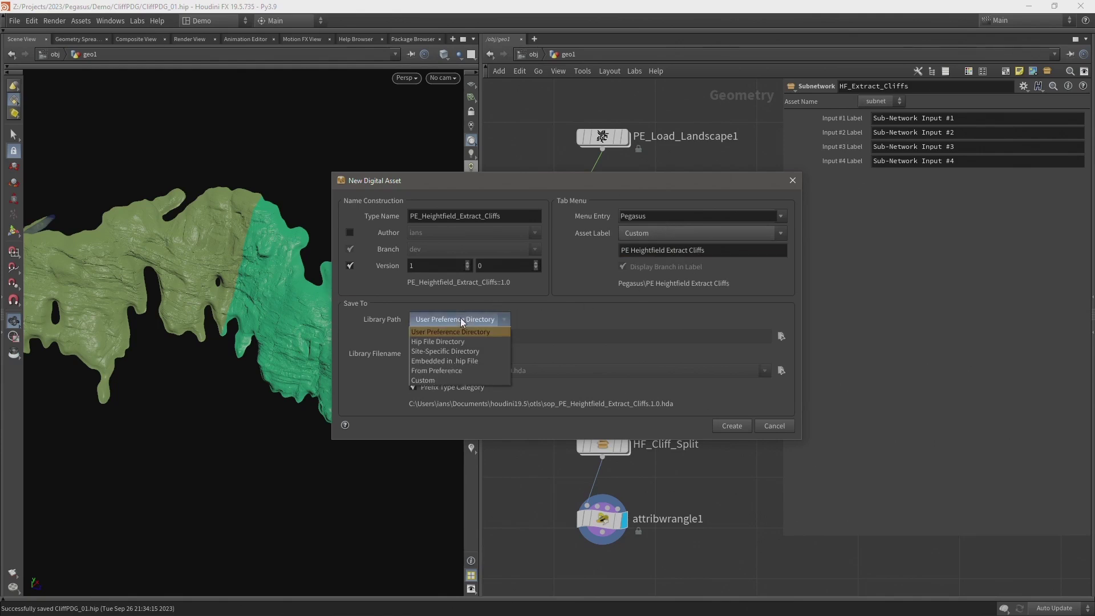
pyautogui.click(442, 379)
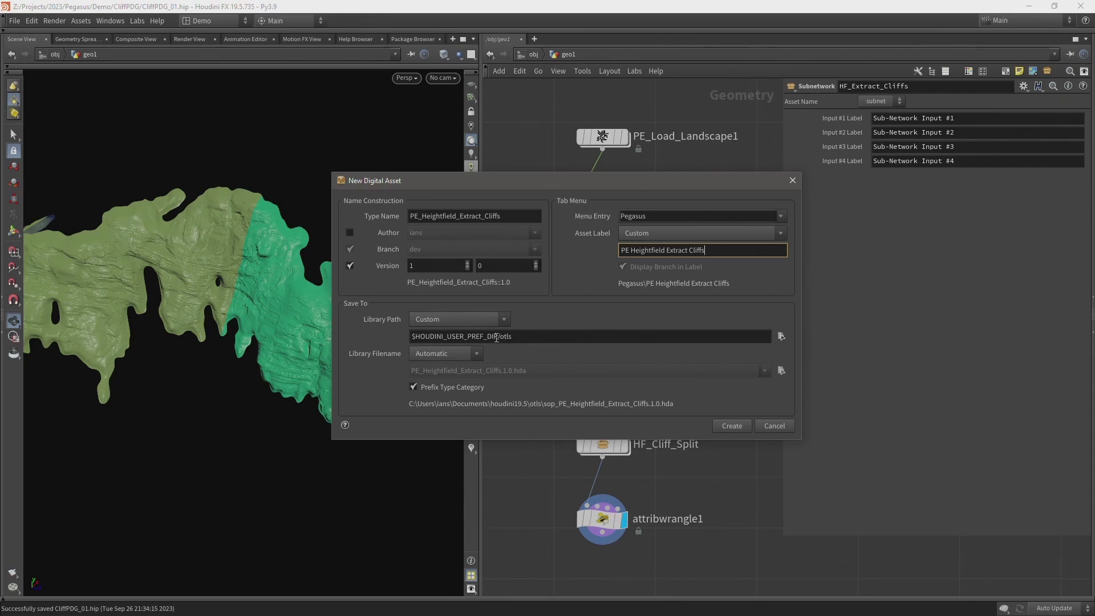
pyautogui.moveTo(493, 337); pyautogui.dragTo(410, 337)
pyautogui.press('BackSpace')
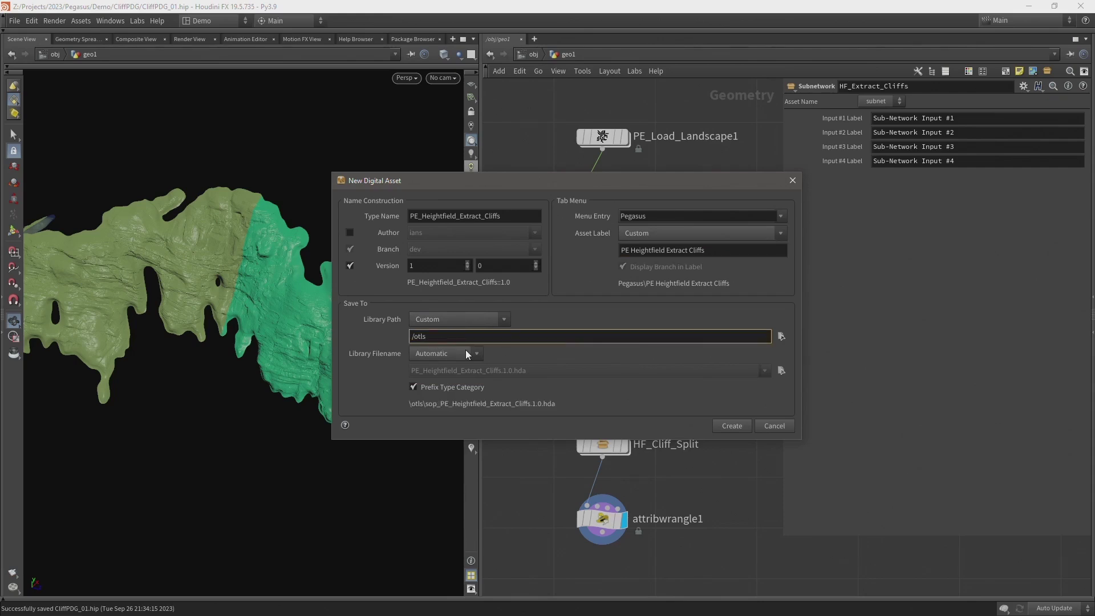
pyautogui.write('$PEGASUS')
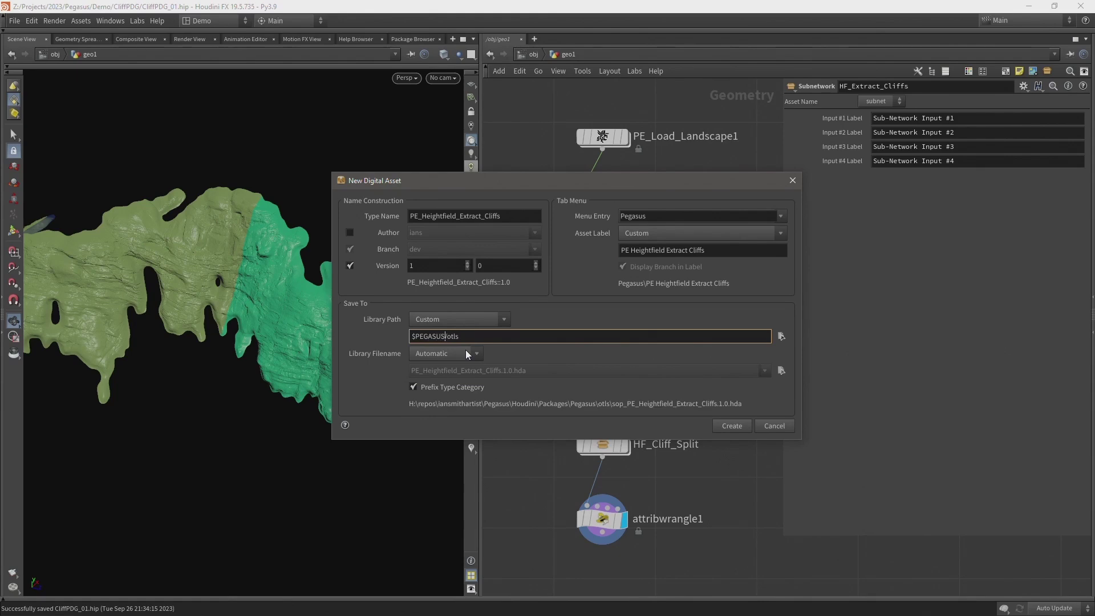
pyautogui.write('DEMO')
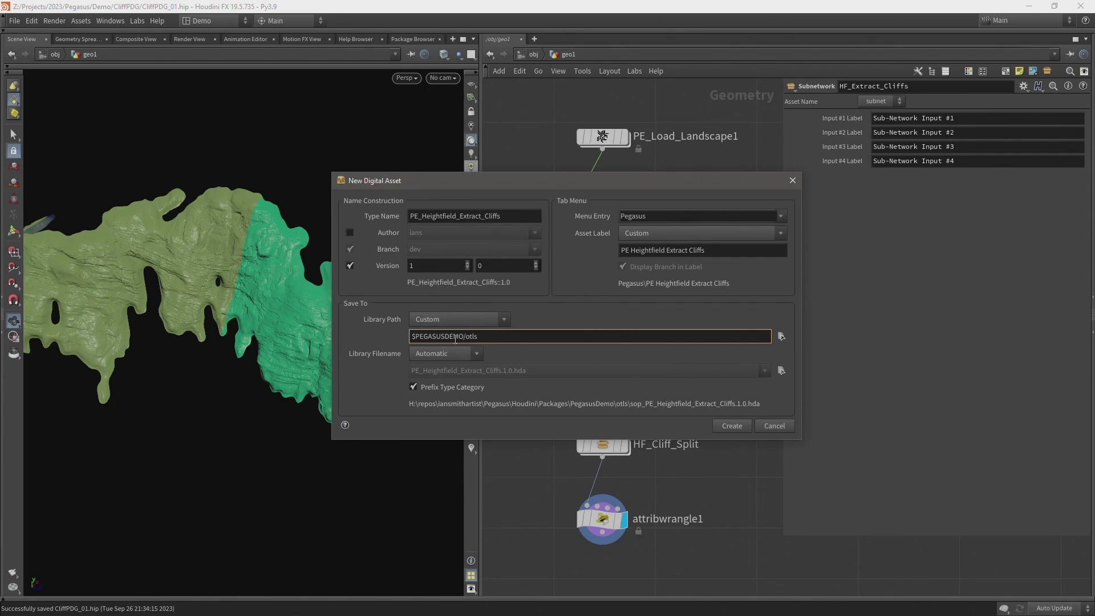
pyautogui.moveTo(413, 336); pyautogui.dragTo(461, 336)
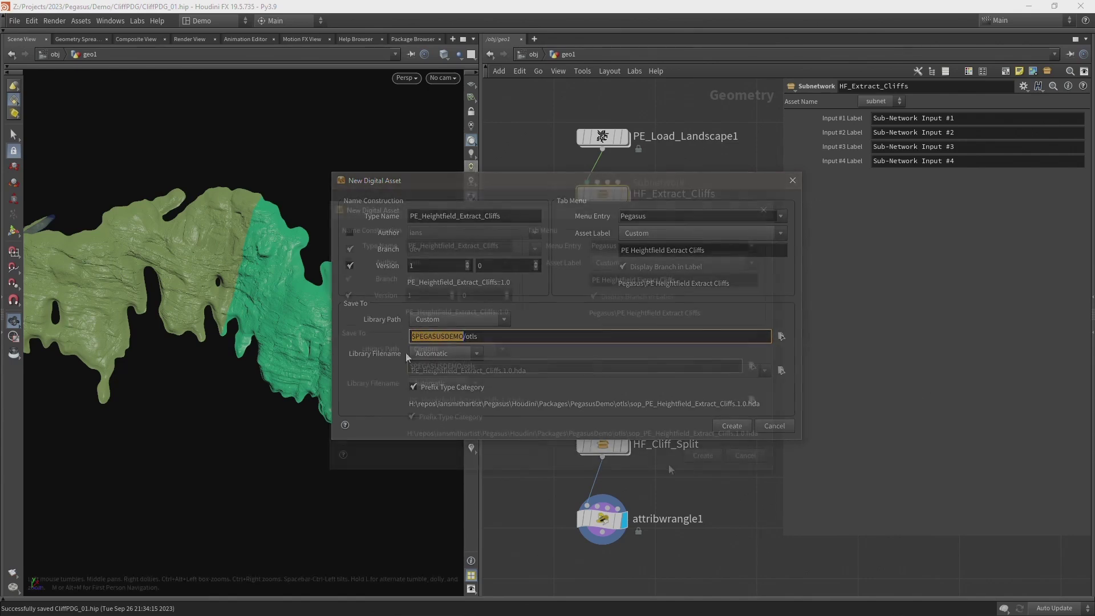
pyautogui.click(673, 464)
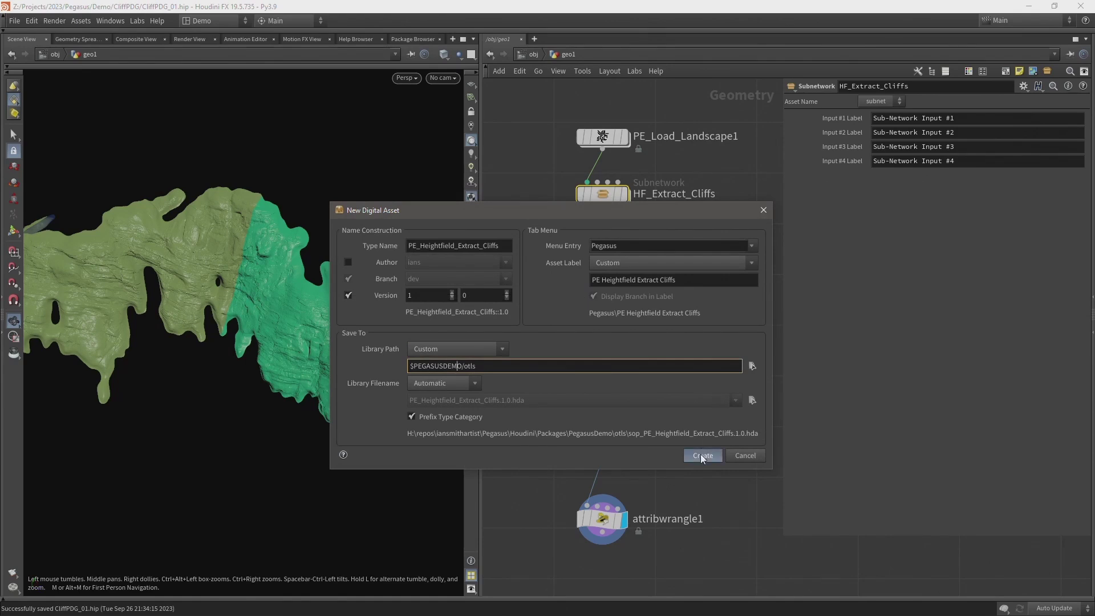
# - Create the asset and choose PE_Logo.png from $pegasusdemo/Icons/ as its icon
pyautogui.click(700, 453)
pyautogui.moveTo(621, 182); pyautogui.dragTo(466, 126)
pyautogui.click(749, 239)
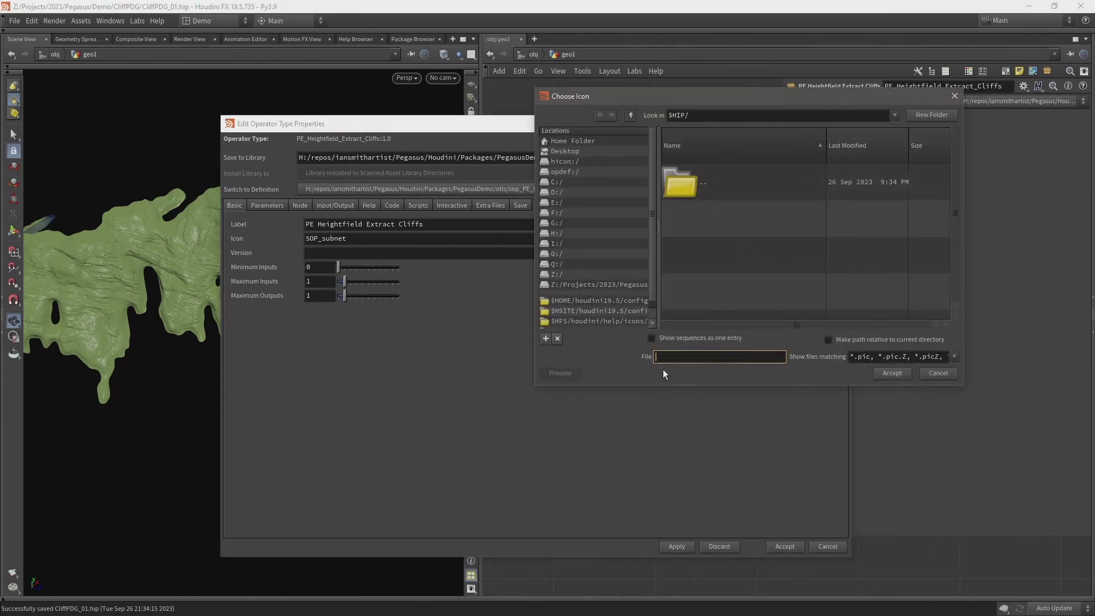
pyautogui.write('$pegasusdemo/Icons/')
pyautogui.press('Return')
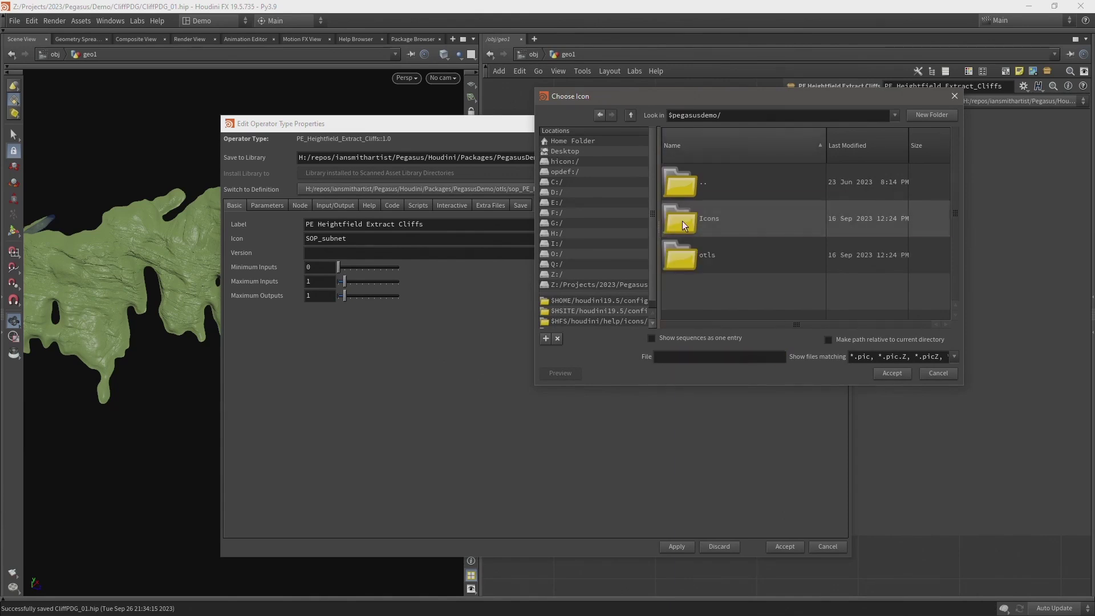
pyautogui.doubleClick(708, 216)
# - Apply the icon change and zoom in on the asset's node in the network
pyautogui.moveTo(693, 131); pyautogui.dragTo(393, 100)
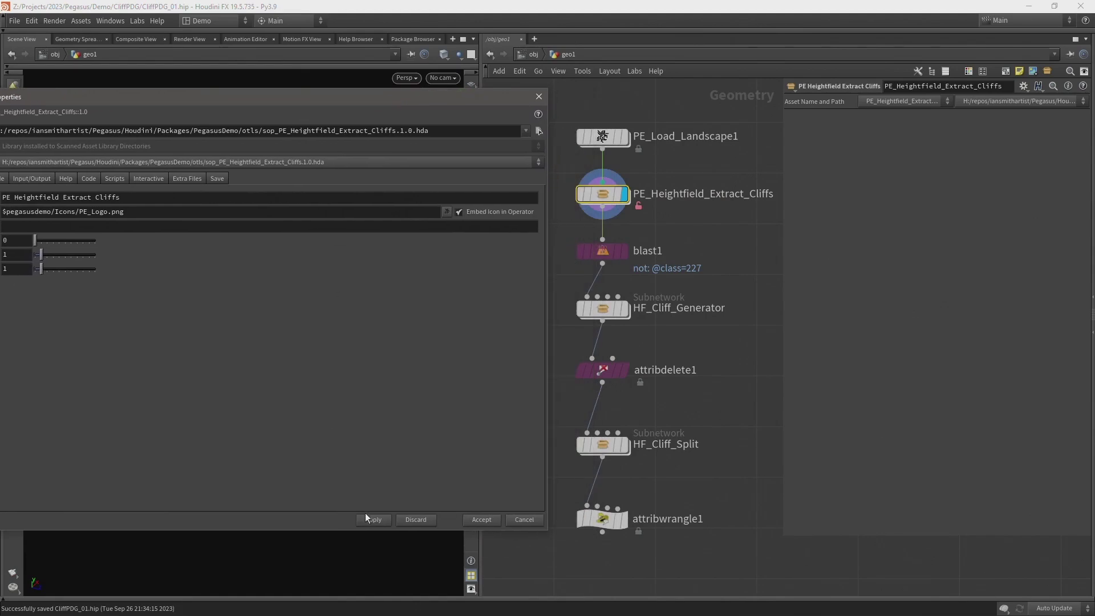
pyautogui.click(367, 520)
pyautogui.moveTo(433, 96); pyautogui.dragTo(444, 293)
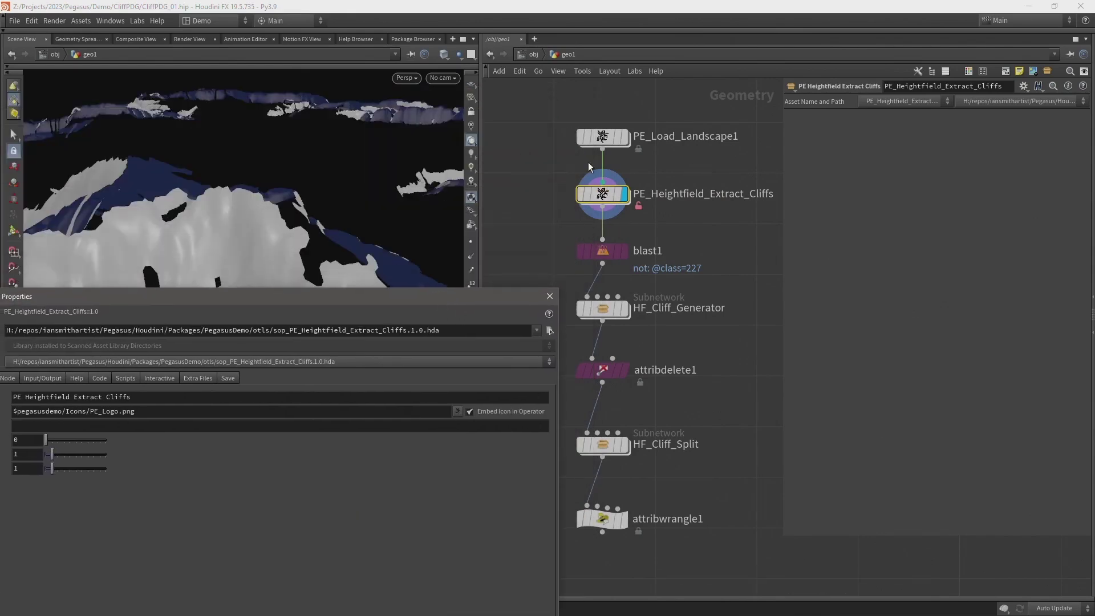
pyautogui.moveTo(604, 197)
pyautogui.scroll(2, 604, 197)
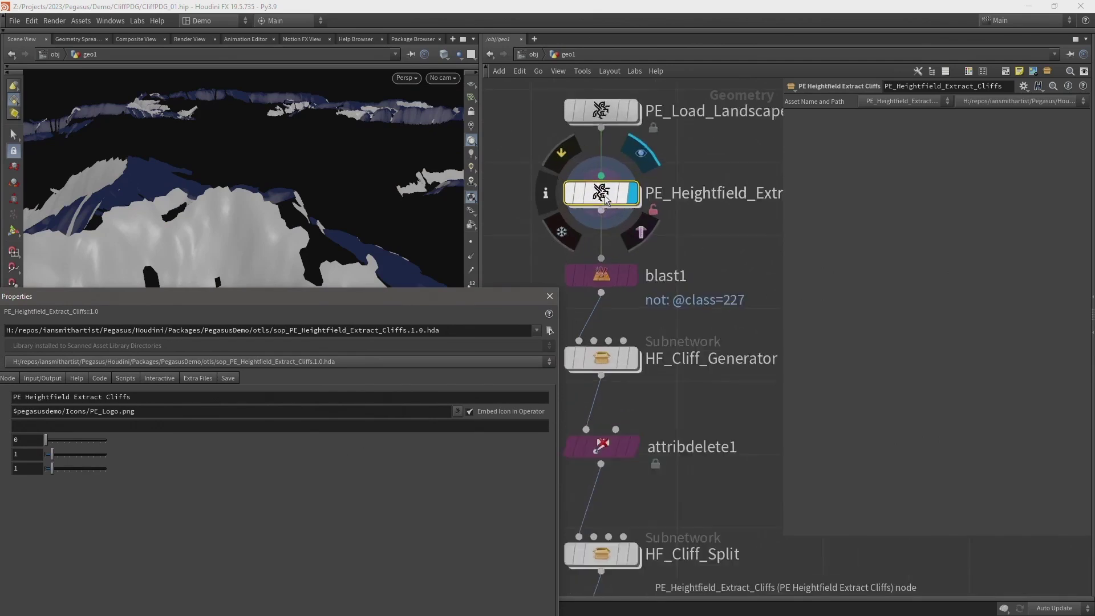
pyautogui.scroll(1, 604, 197)
pyautogui.scroll(-1, 687, 238)
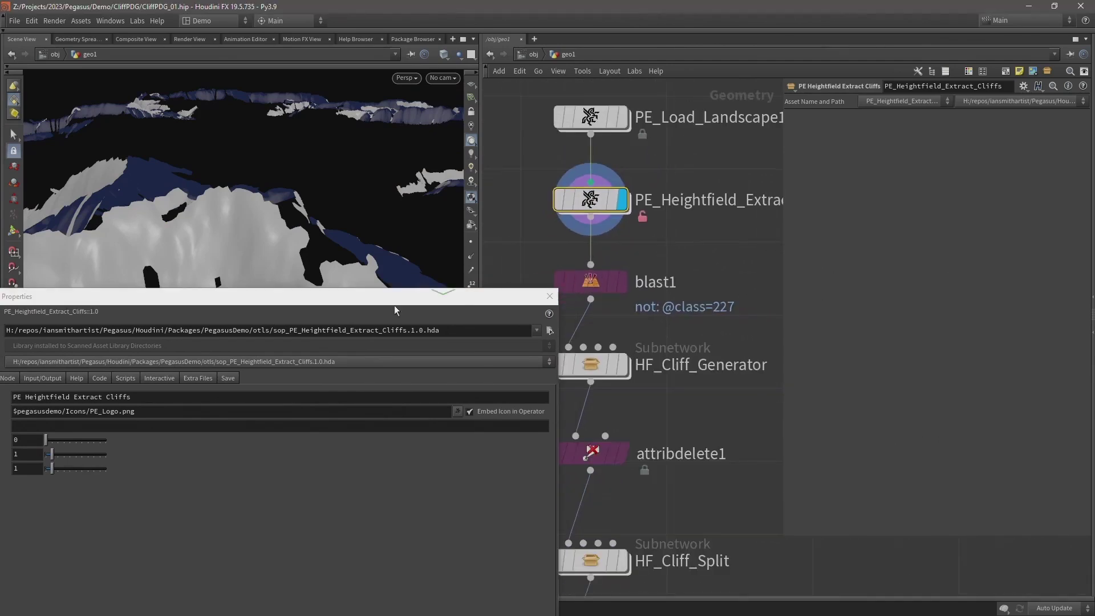
# - Show the asset's Parameters tab and dive inside the PE_Heightfield_Extract_Cliffs subnet
pyautogui.moveTo(161, 290); pyautogui.dragTo(390, 300)
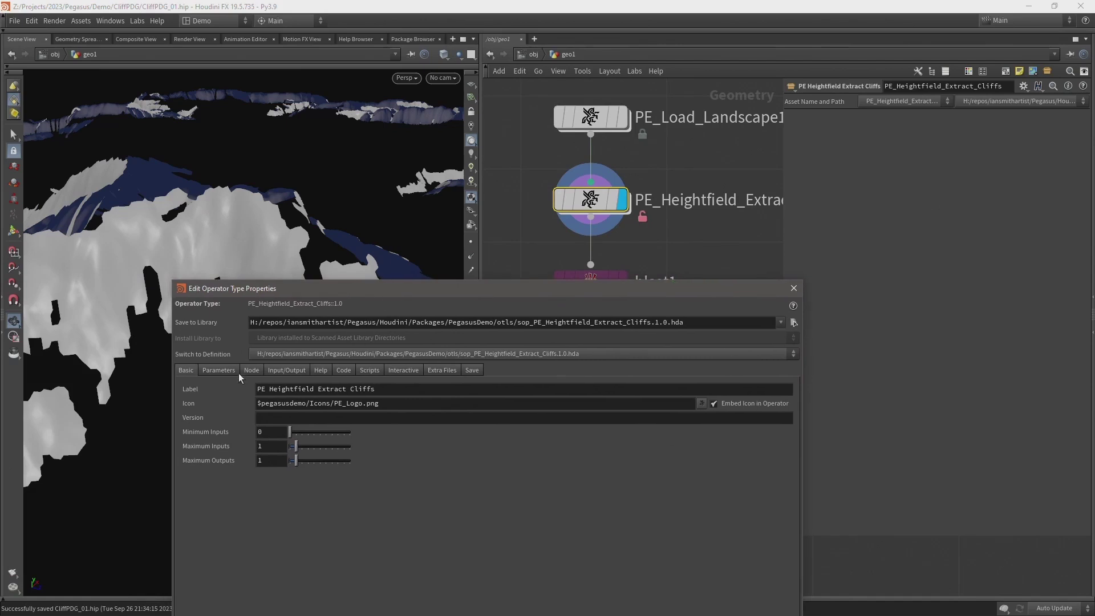
pyautogui.click(215, 370)
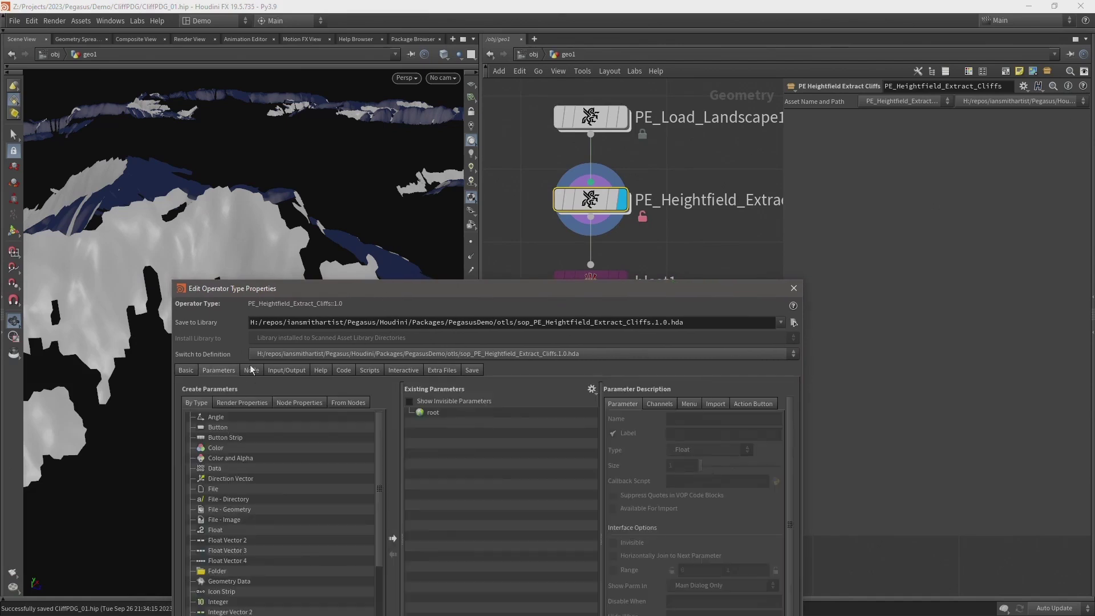
pyautogui.doubleClick(590, 200)
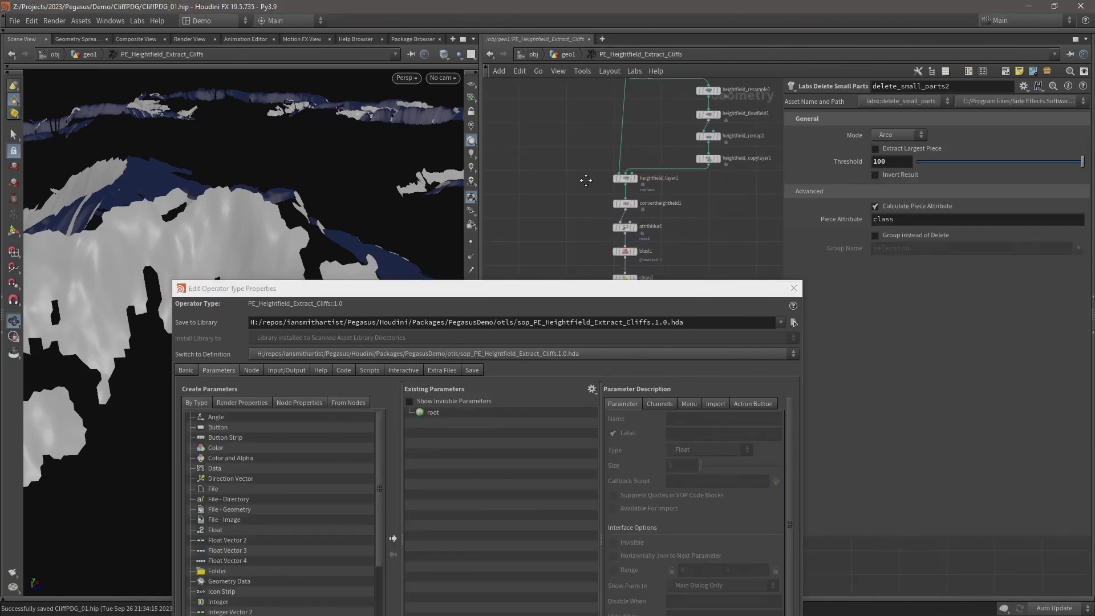
pyautogui.moveTo(650, 288); pyautogui.dragTo(366, 152)
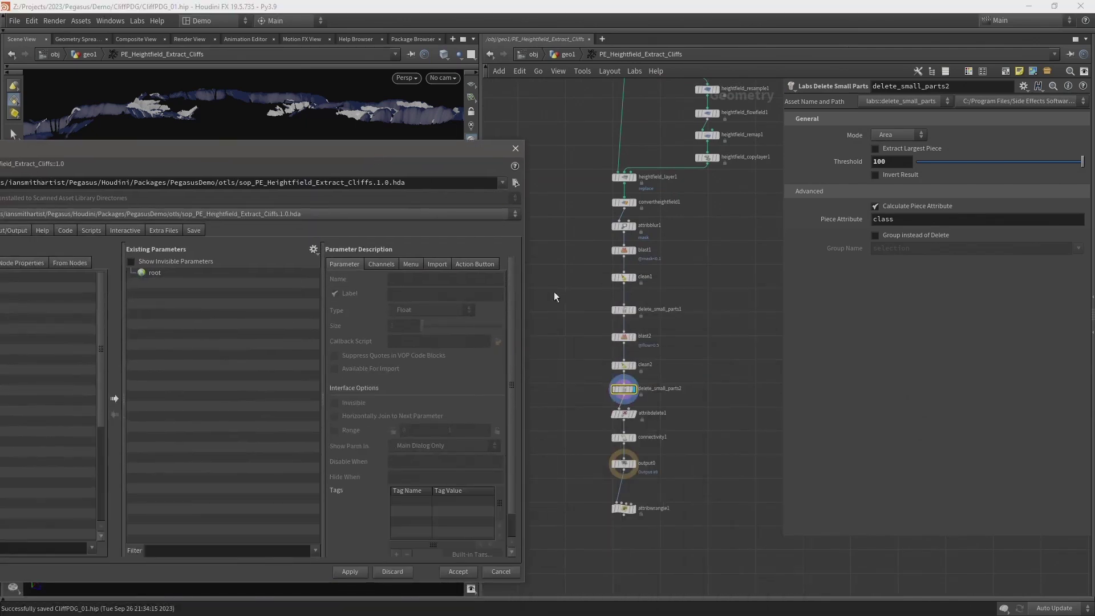
# - Promote delete_small_parts1's Threshold onto the asset and add a folder parameter
pyautogui.click(655, 311)
pyautogui.scroll(3, 655, 311)
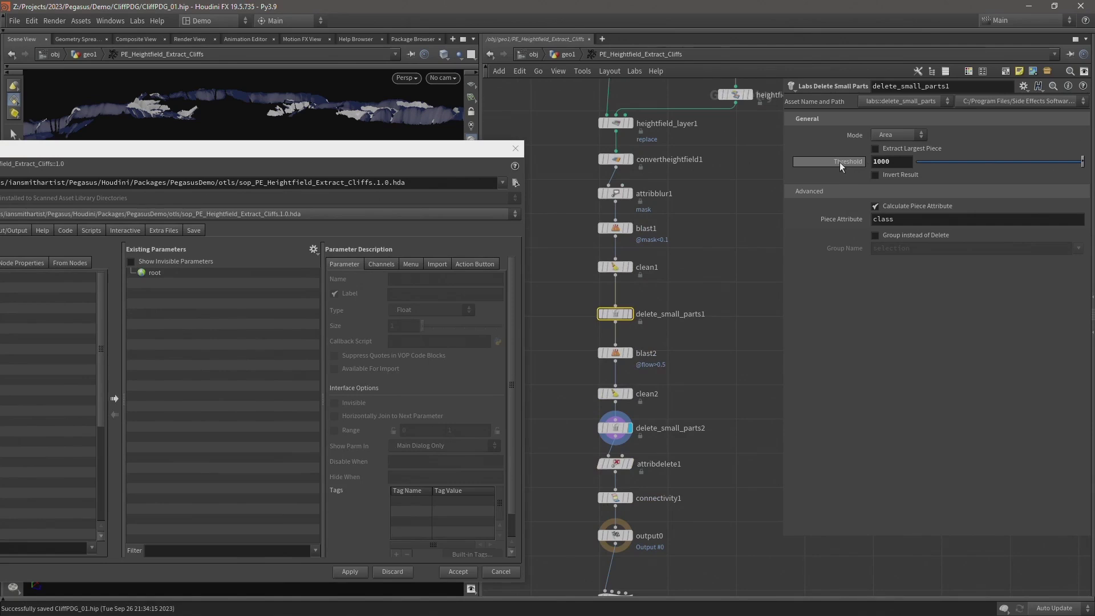
pyautogui.moveTo(839, 162); pyautogui.dragTo(166, 272)
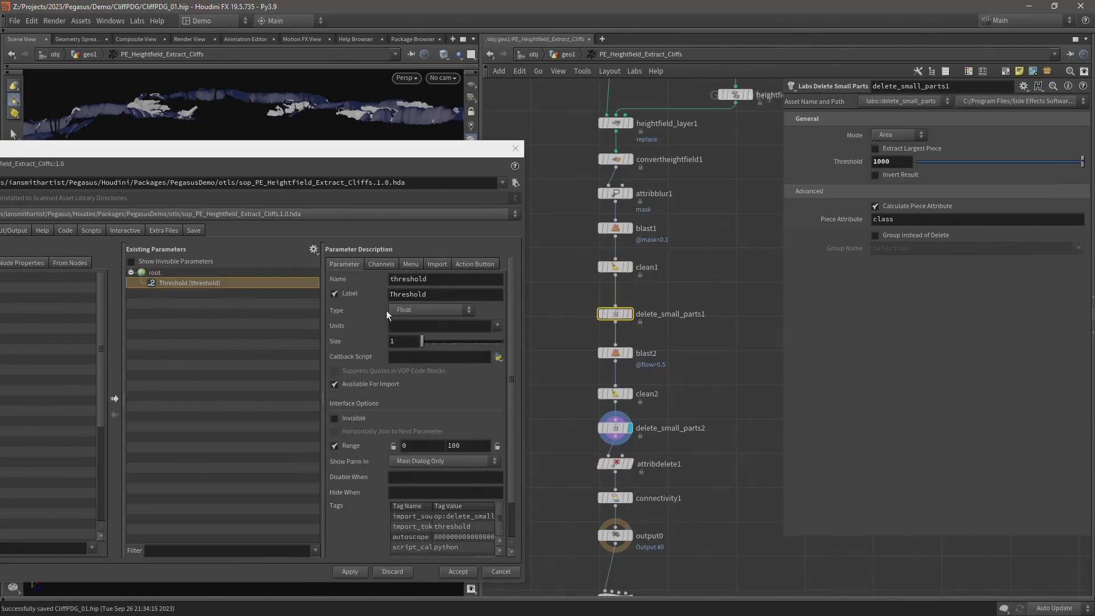
pyautogui.moveTo(94, 150); pyautogui.dragTo(385, 202)
pyautogui.moveTo(230, 488); pyautogui.dragTo(468, 342)
# - Make the folder a Simple fld_deletesmallcliffs labelled Delete Small Cliffs, holding Threshold
pyautogui.doubleClick(734, 335)
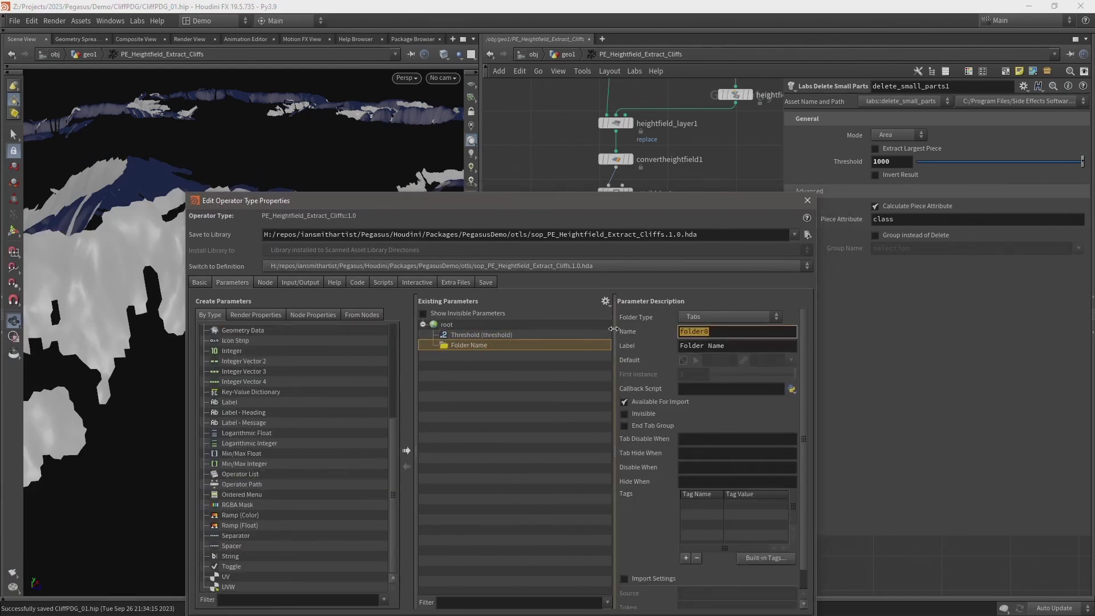
pyautogui.press('BackSpace')
pyautogui.write('fld_delete')
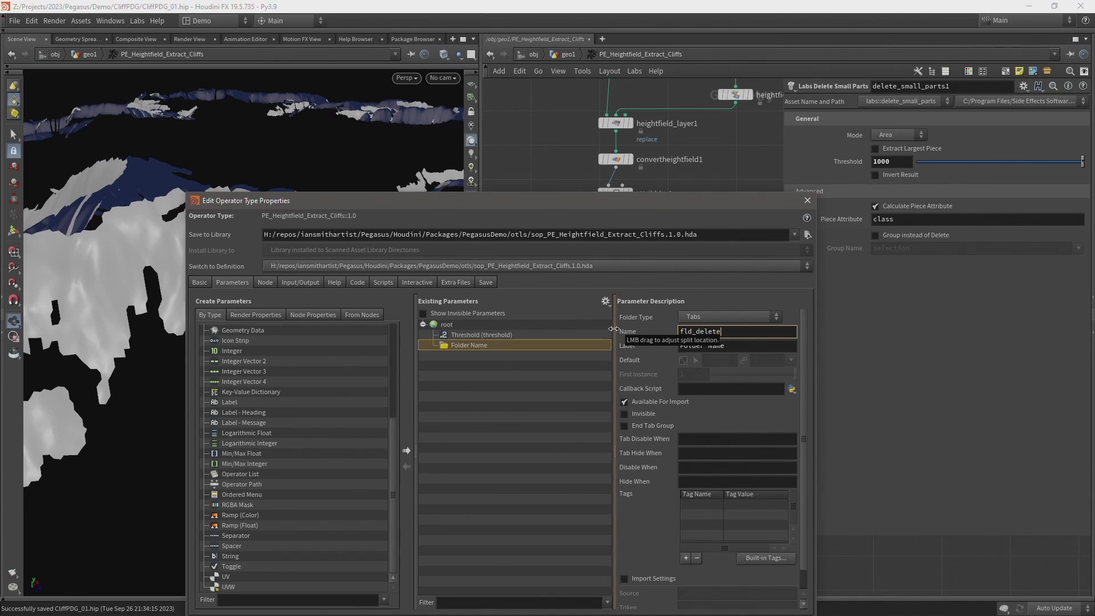
pyautogui.write('smallcliffs')
pyautogui.press('Tab')
pyautogui.write('Delet')
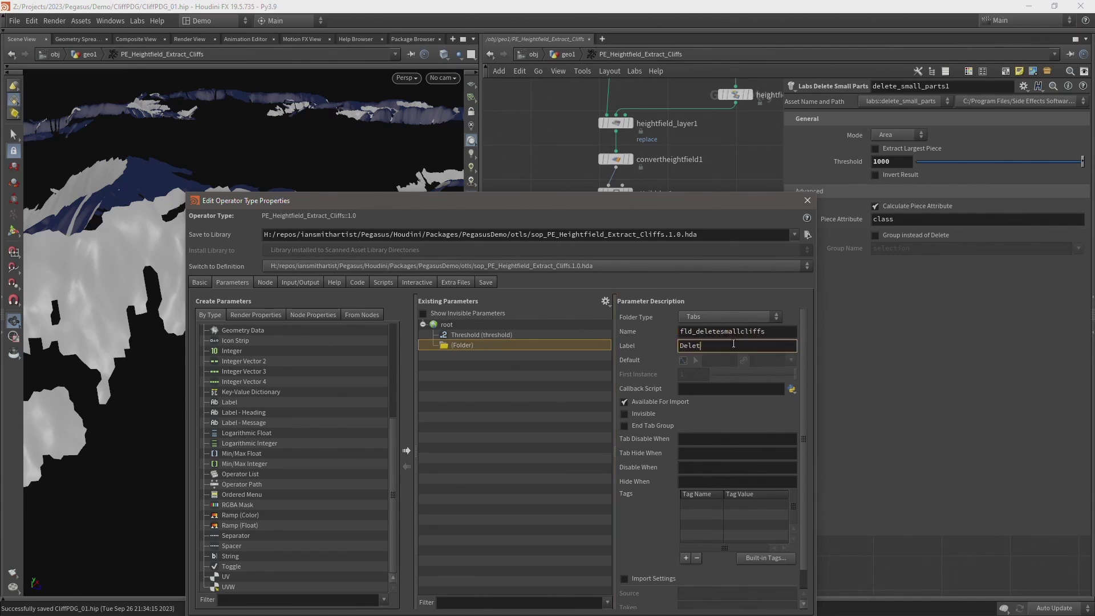
pyautogui.write('e Small Cliffs')
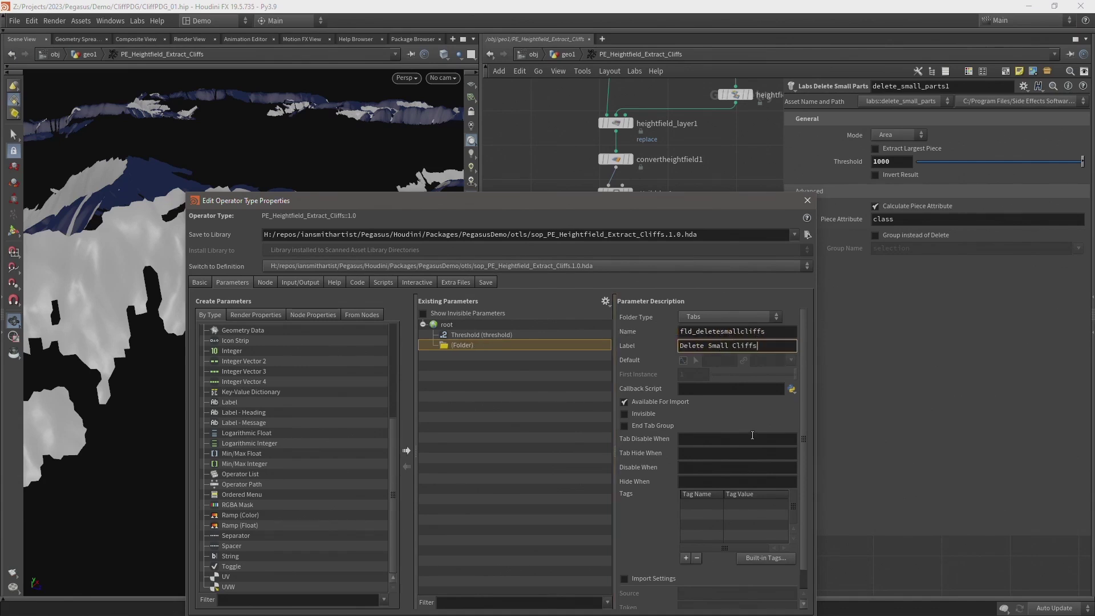
pyautogui.press('Return')
pyautogui.click(700, 318)
pyautogui.click(707, 329)
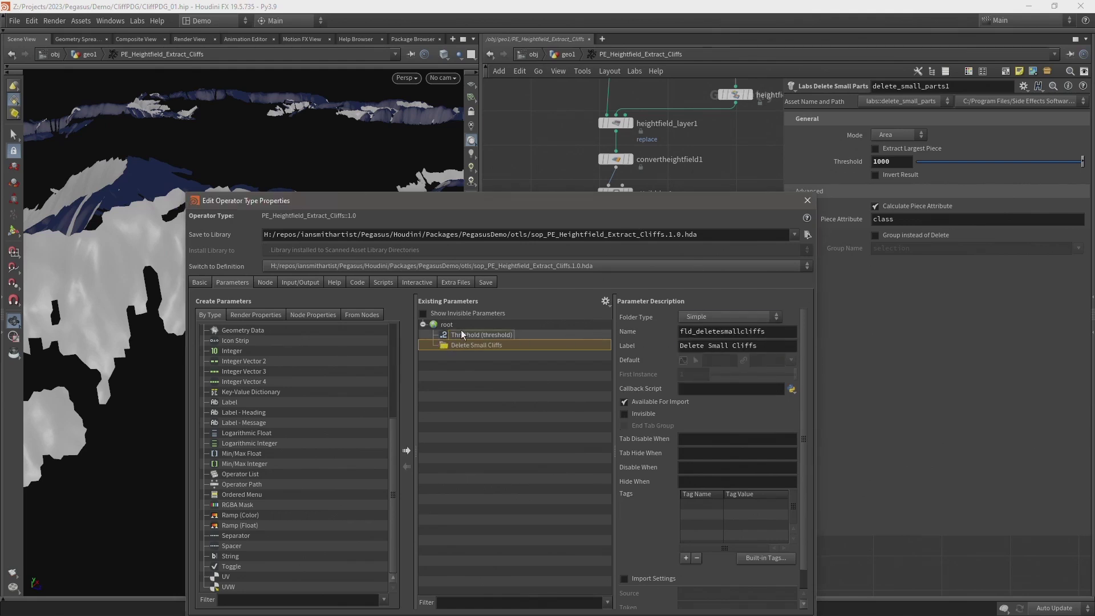
pyautogui.moveTo(462, 335); pyautogui.dragTo(470, 346)
# - Raise the Threshold parameter's range maximum from 100 to 3000
pyautogui.moveTo(547, 205); pyautogui.dragTo(423, 91)
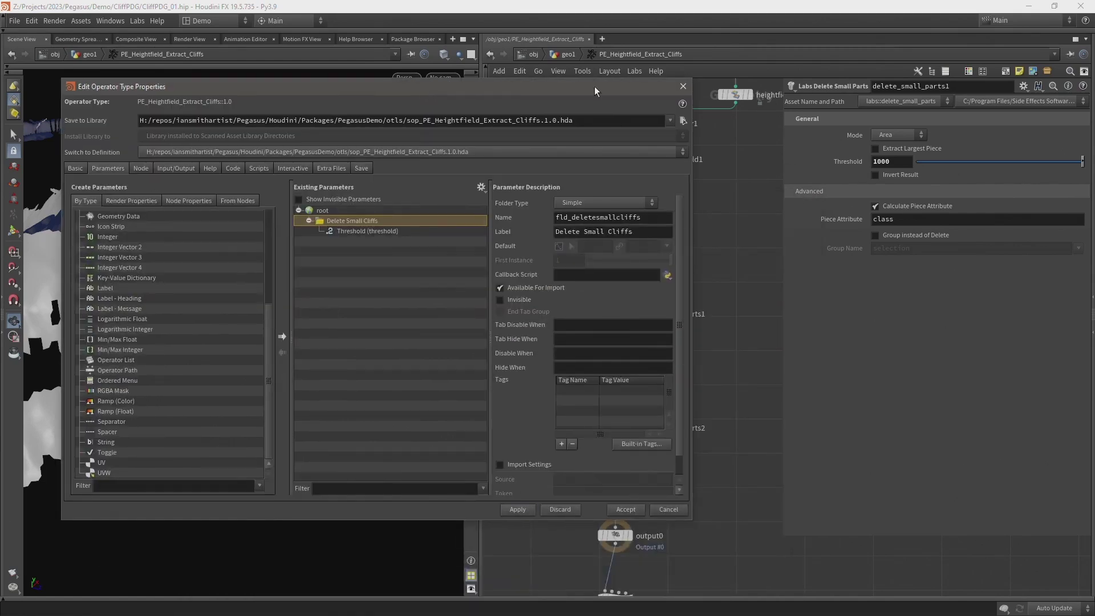
pyautogui.moveTo(594, 86); pyautogui.dragTo(703, 86)
pyautogui.click(569, 55)
pyautogui.click(524, 223)
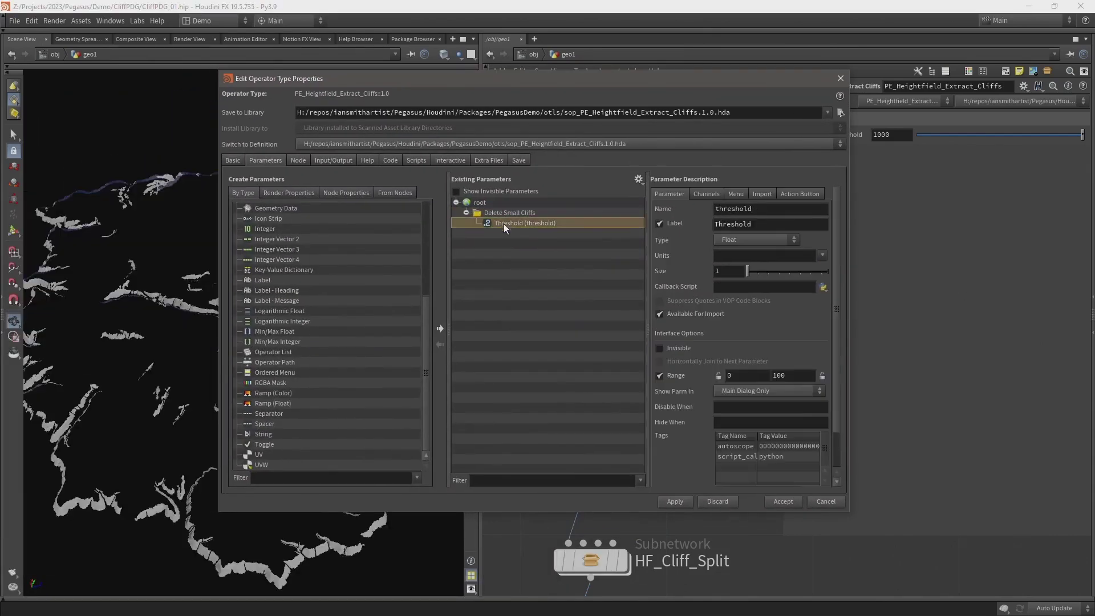
pyautogui.click(791, 372)
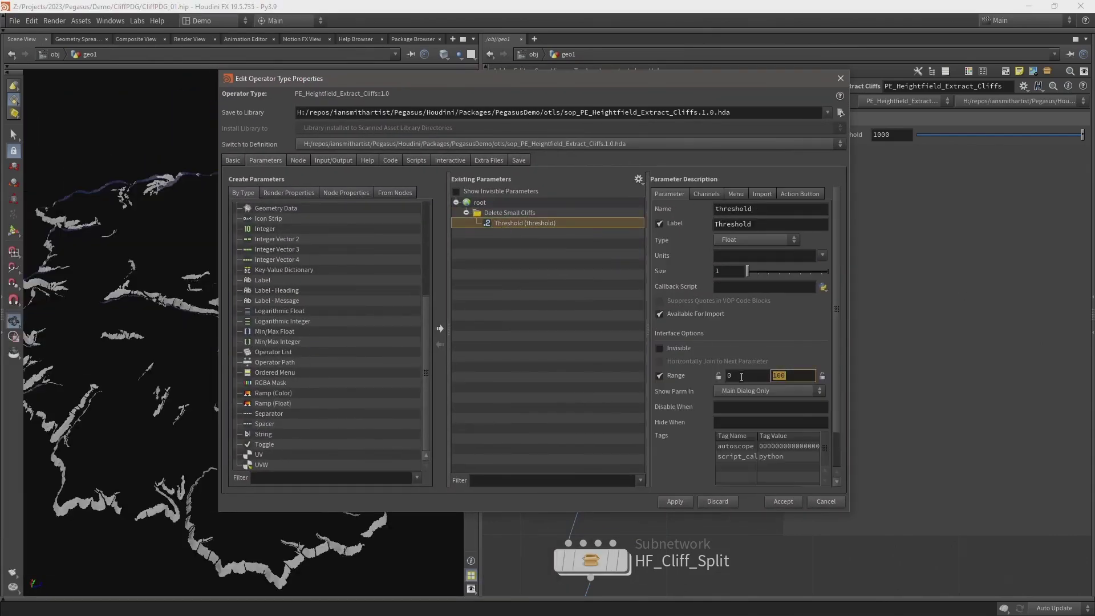
pyautogui.write('3000')
pyautogui.press('Return')
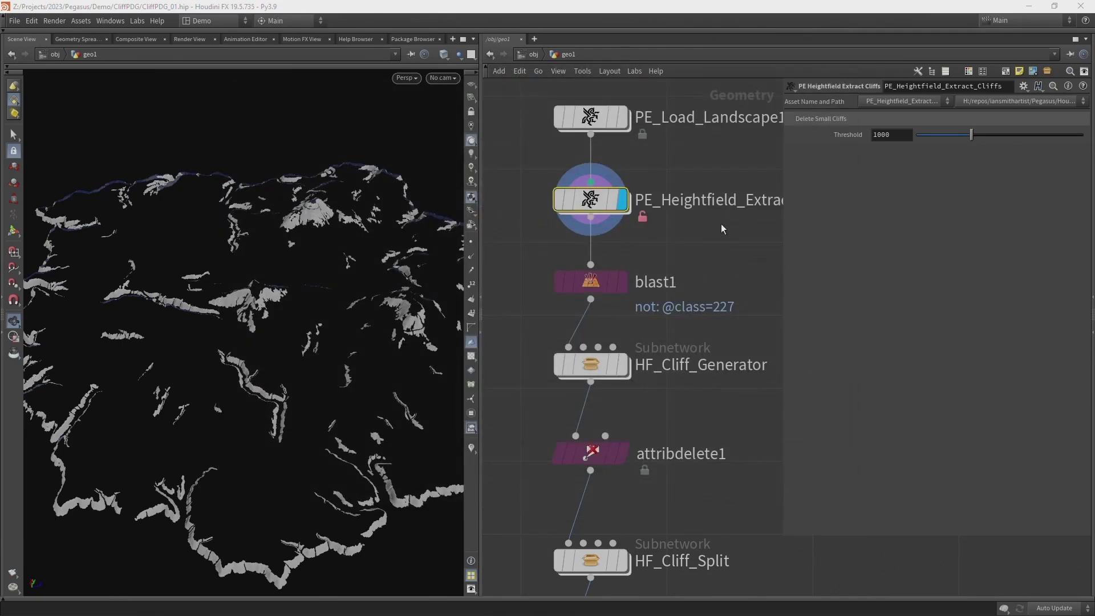
pyautogui.click(876, 135)
pyautogui.press('Return')
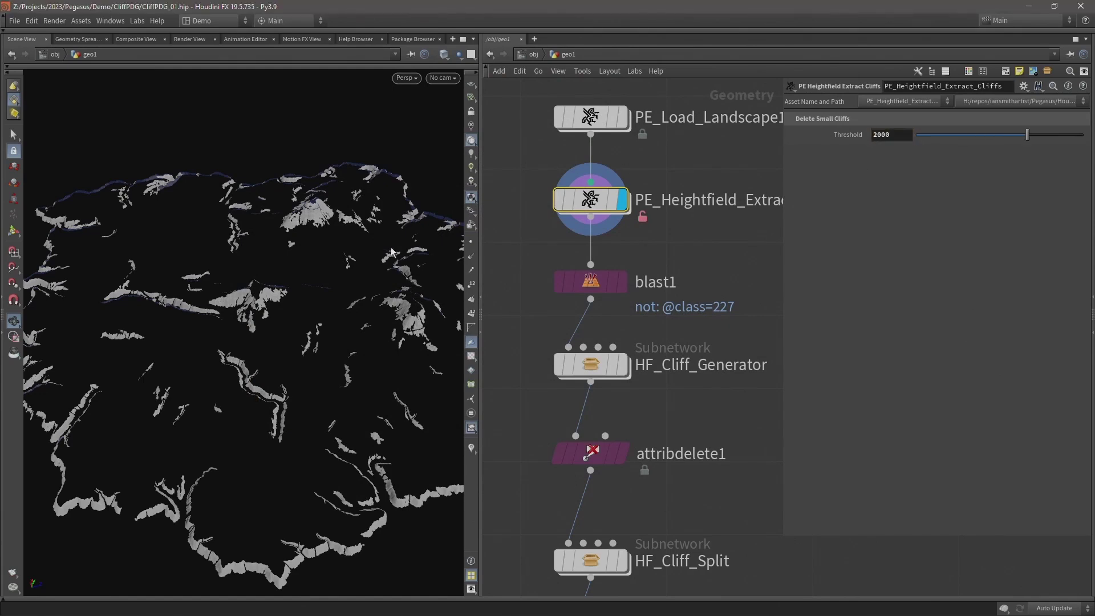
pyautogui.click(876, 135)
pyautogui.write('3')
pyautogui.press('Return')
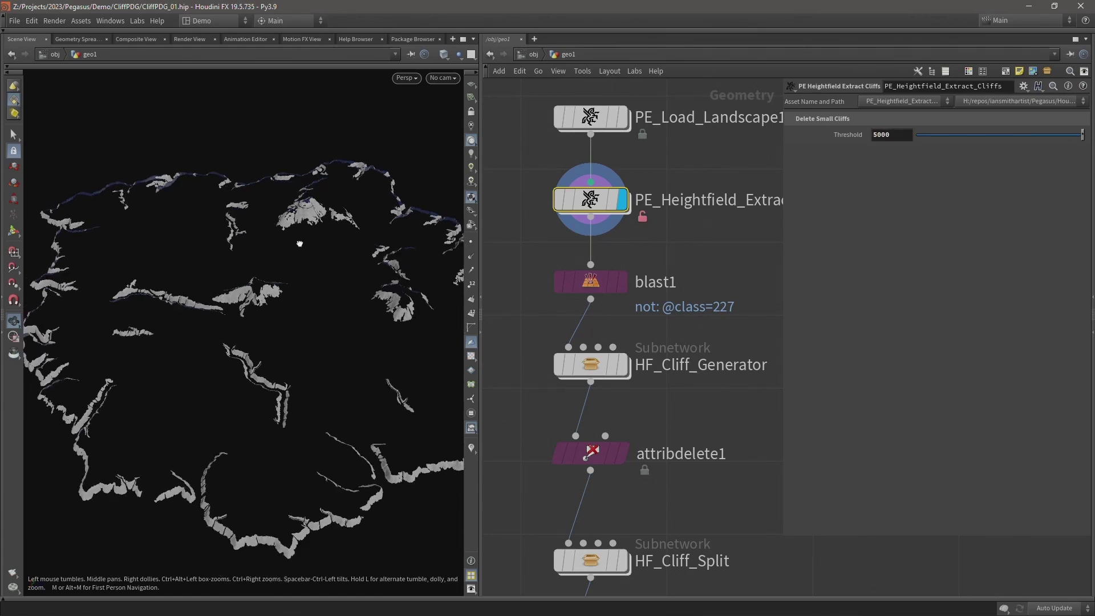
pyautogui.click(882, 134)
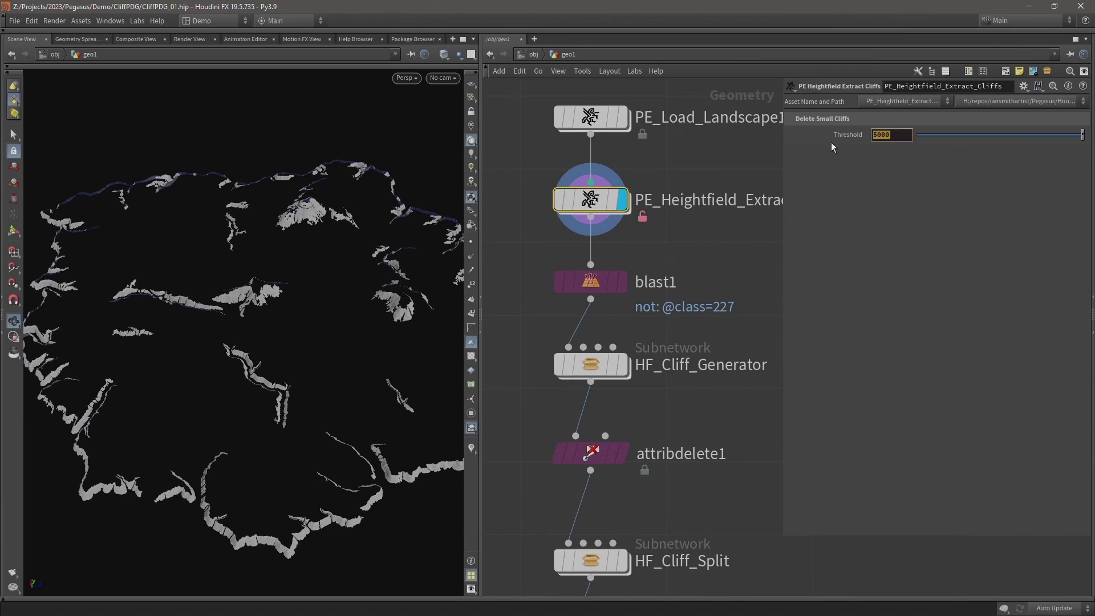
pyautogui.write('500')
pyautogui.press('Return')
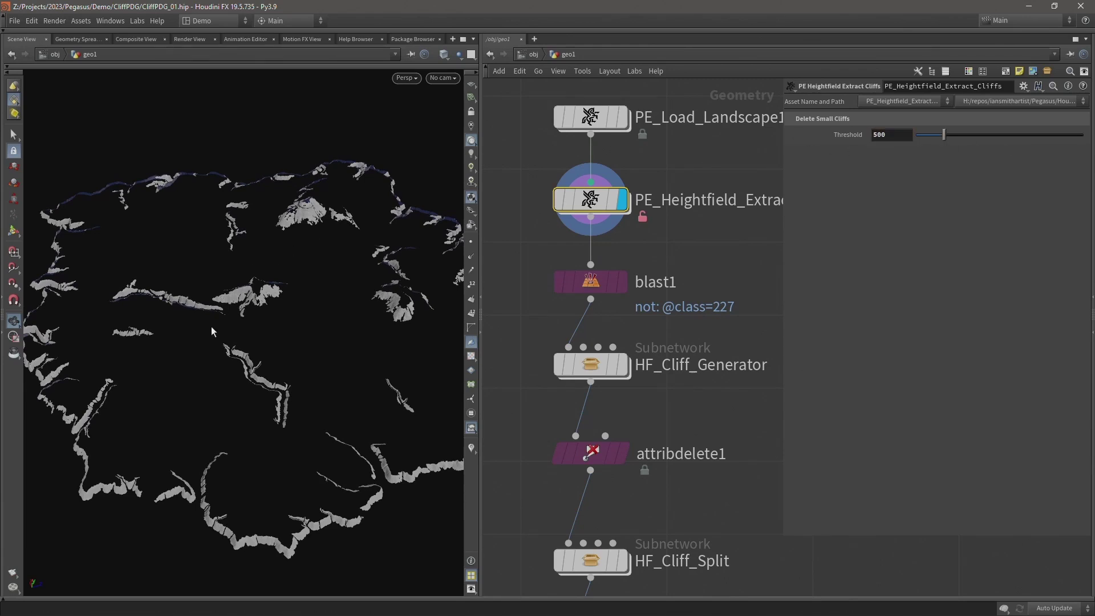
pyautogui.click(890, 135)
pyautogui.write('100')
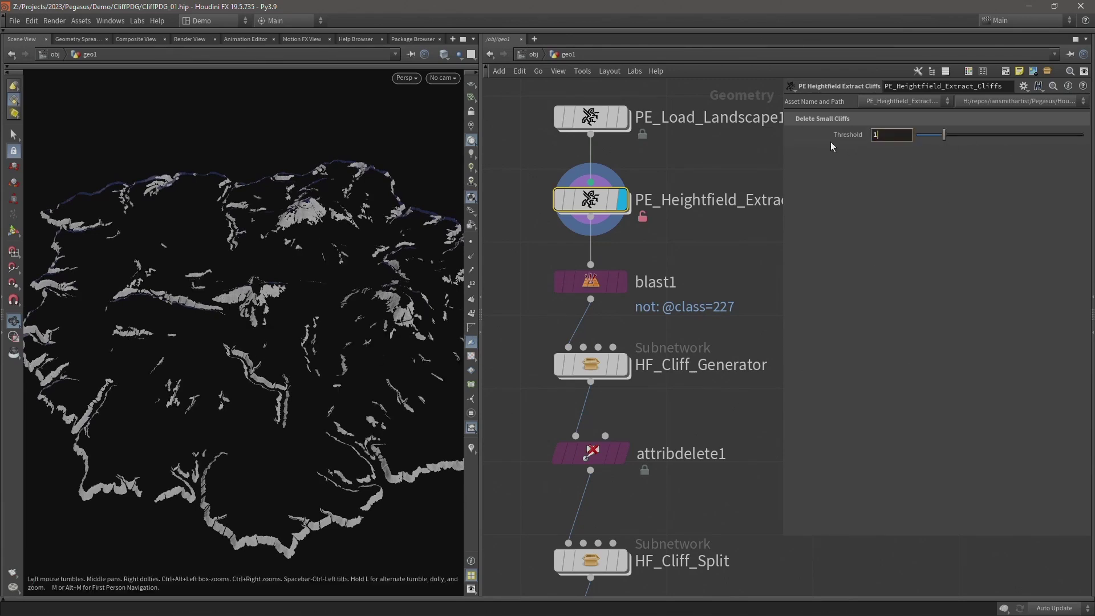
pyautogui.press('Return')
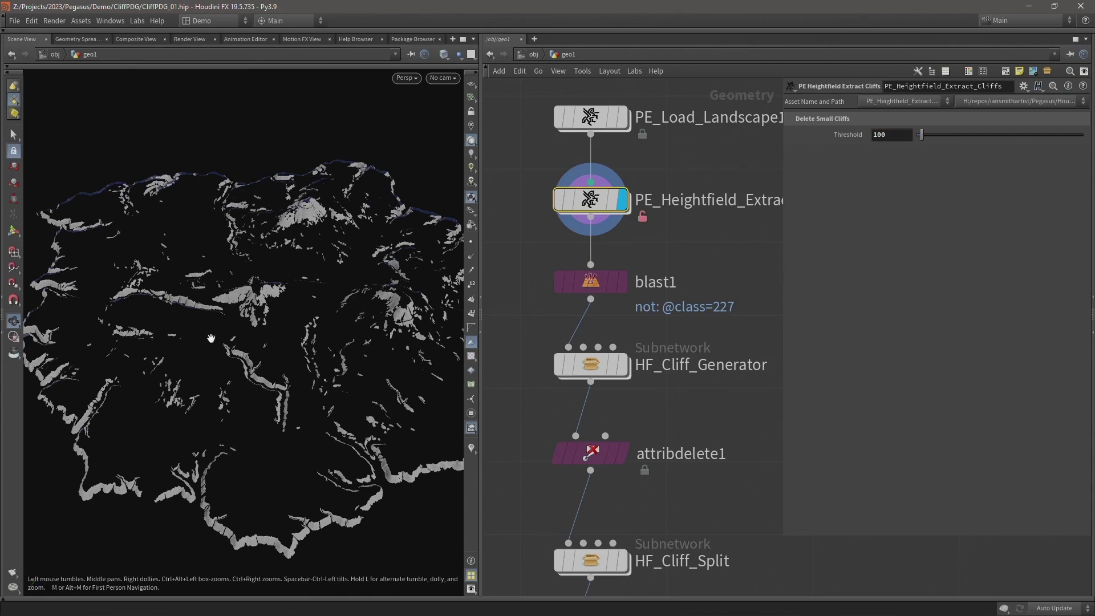
pyautogui.scroll(4, 222, 356)
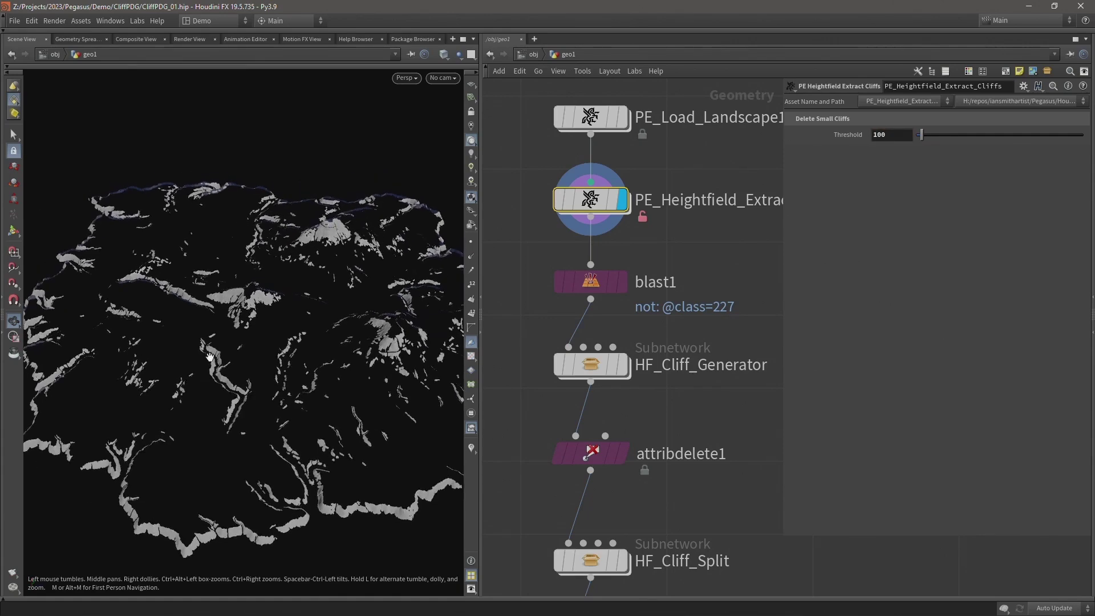
pyautogui.moveTo(210, 362); pyautogui.dragTo(239, 347)
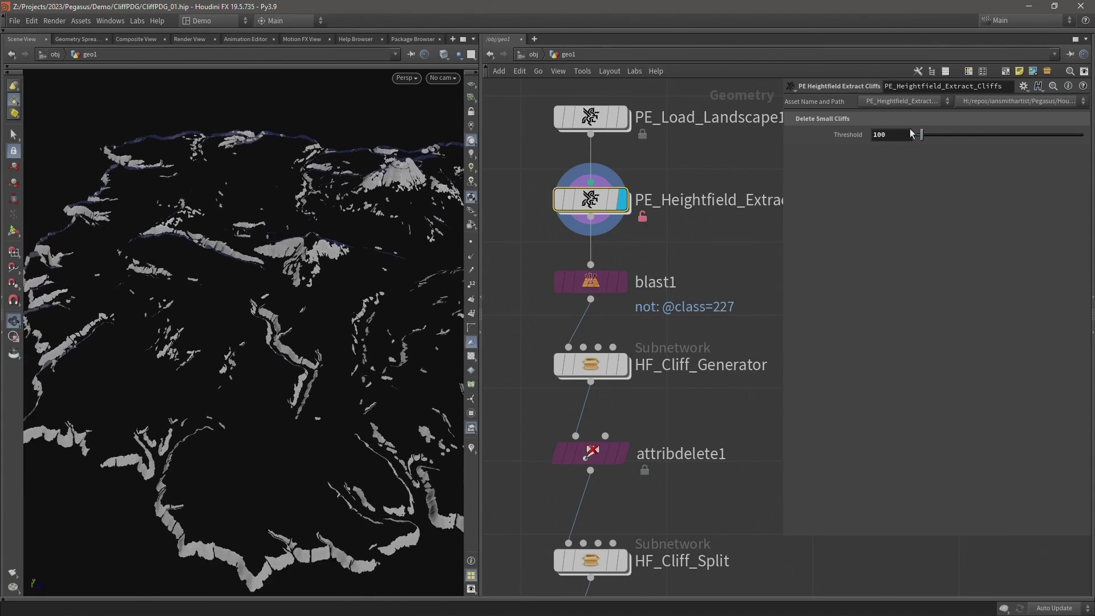
pyautogui.click(896, 135)
pyautogui.write('0')
pyautogui.press('Return')
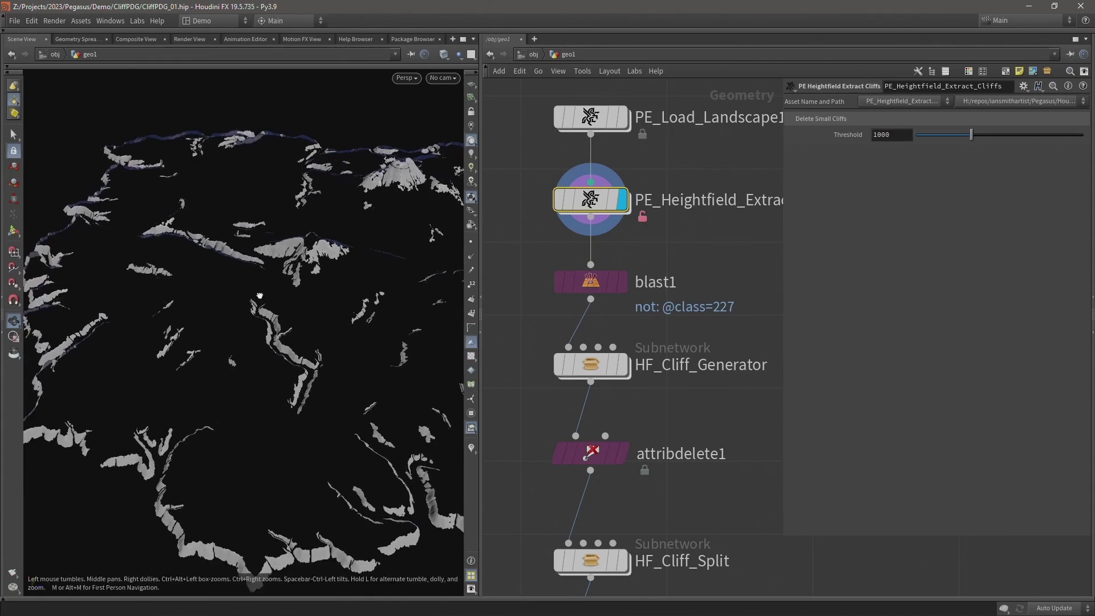
pyautogui.moveTo(238, 306); pyautogui.dragTo(285, 291)
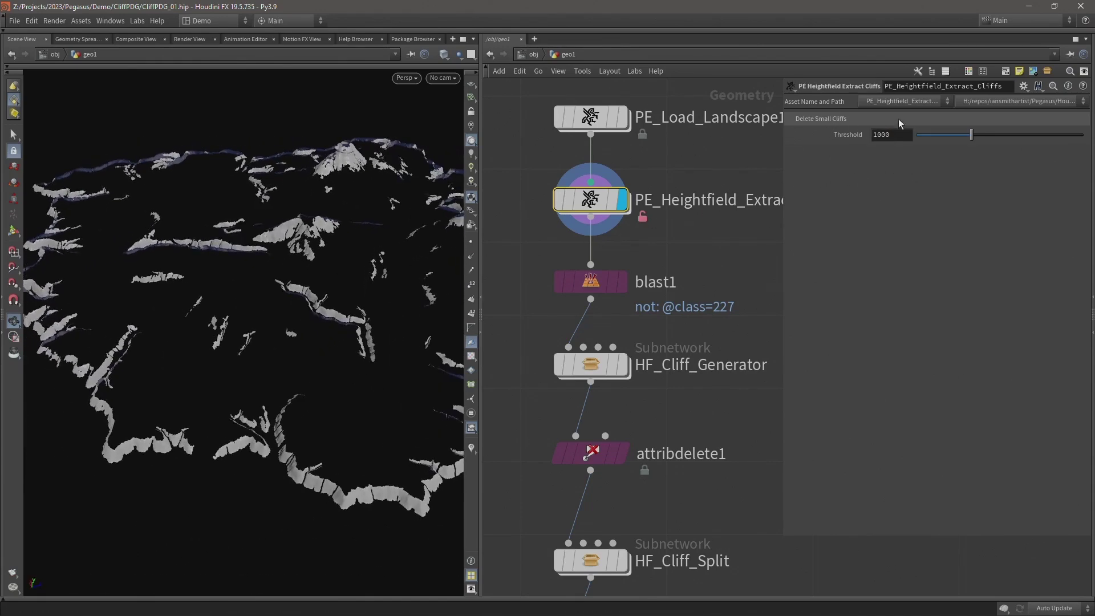
pyautogui.moveTo(300, 231); pyautogui.dragTo(313, 219)
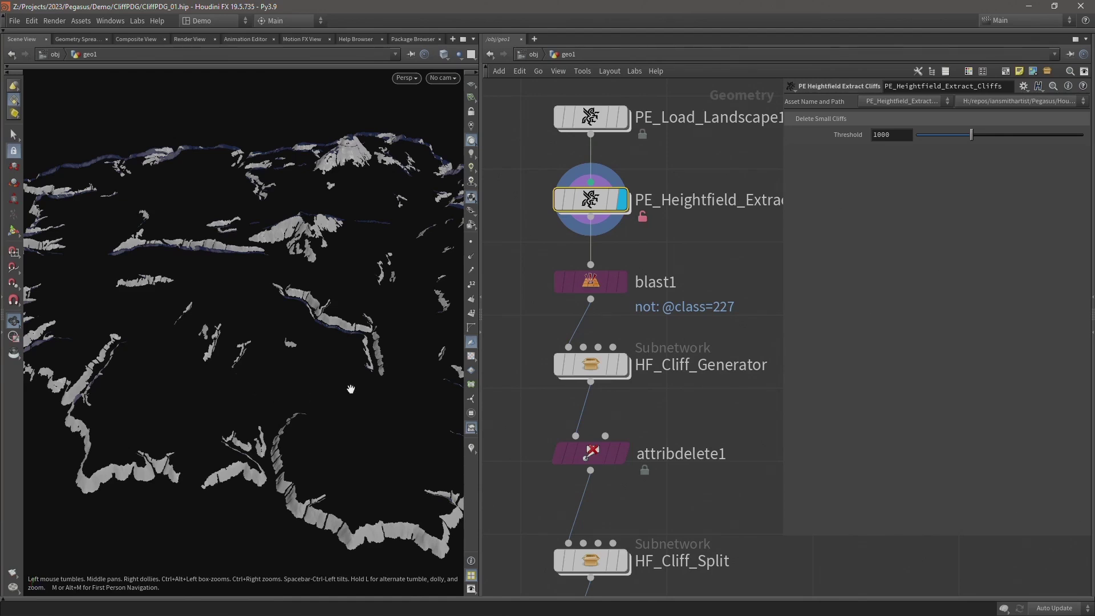
# - Start a PE_Cliff_Generator asset from HF_Cliff_Generator, labelled PE Cliff Generator, Pegasus menu, no author
pyautogui.click(589, 367)
pyautogui.rightClick(591, 368)
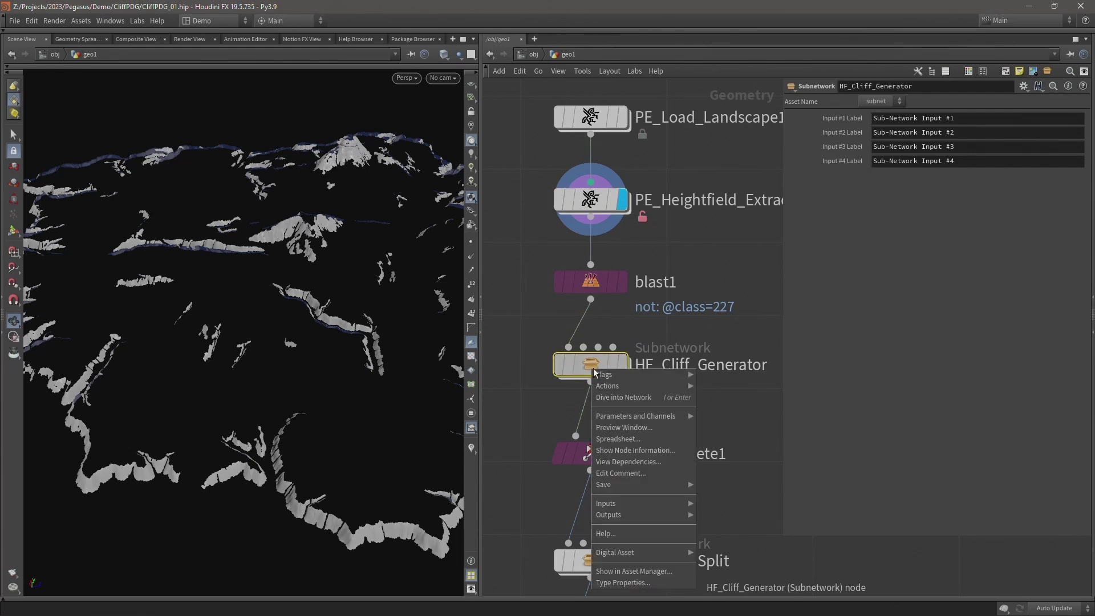
pyautogui.moveTo(638, 551)
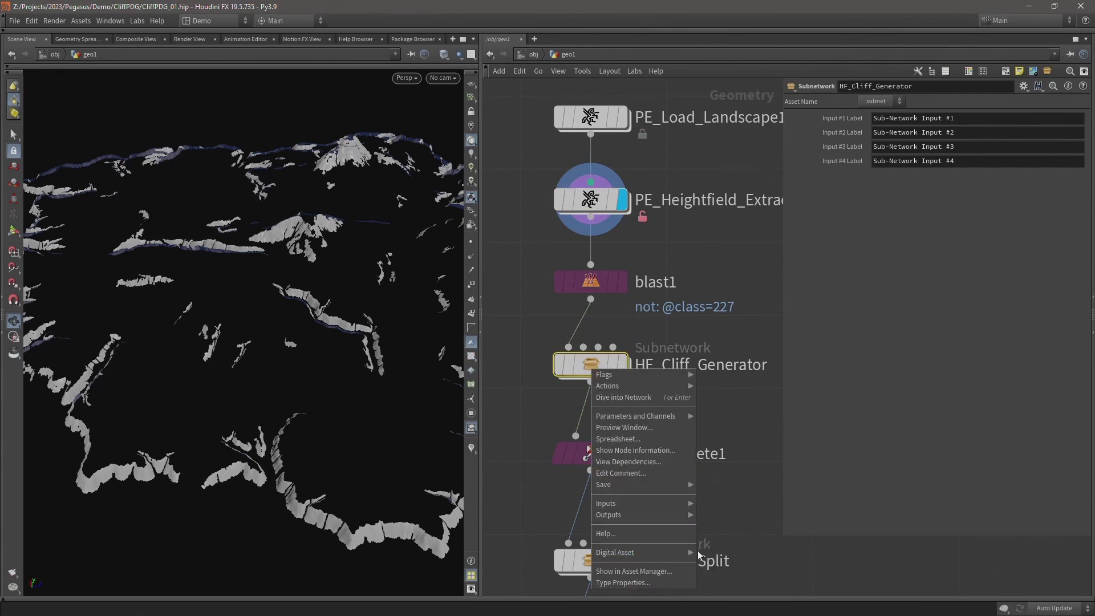
pyautogui.click(711, 553)
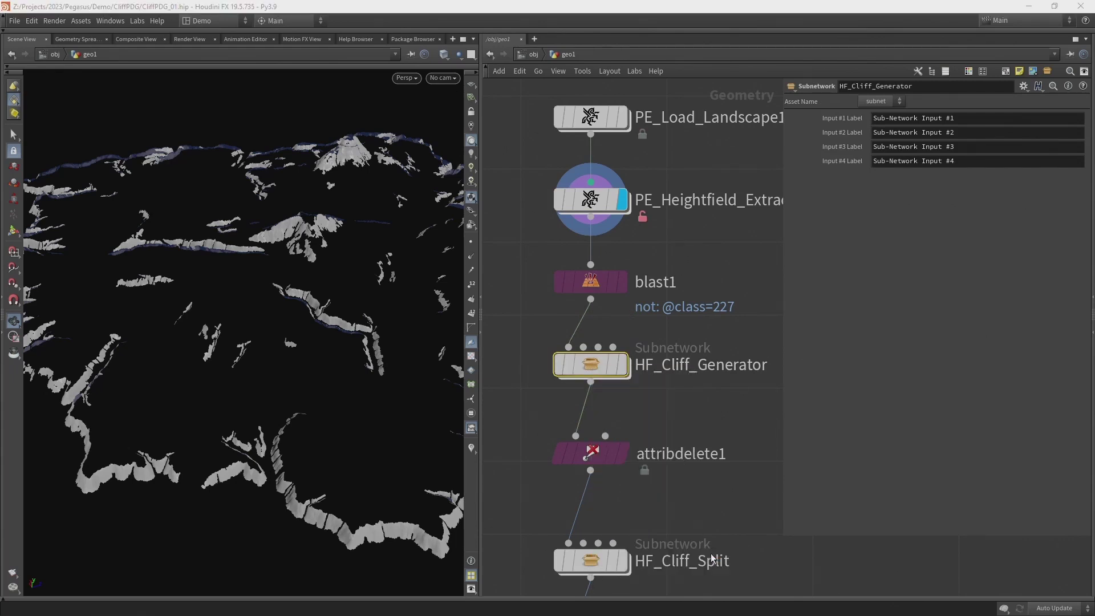
pyautogui.write('PE_')
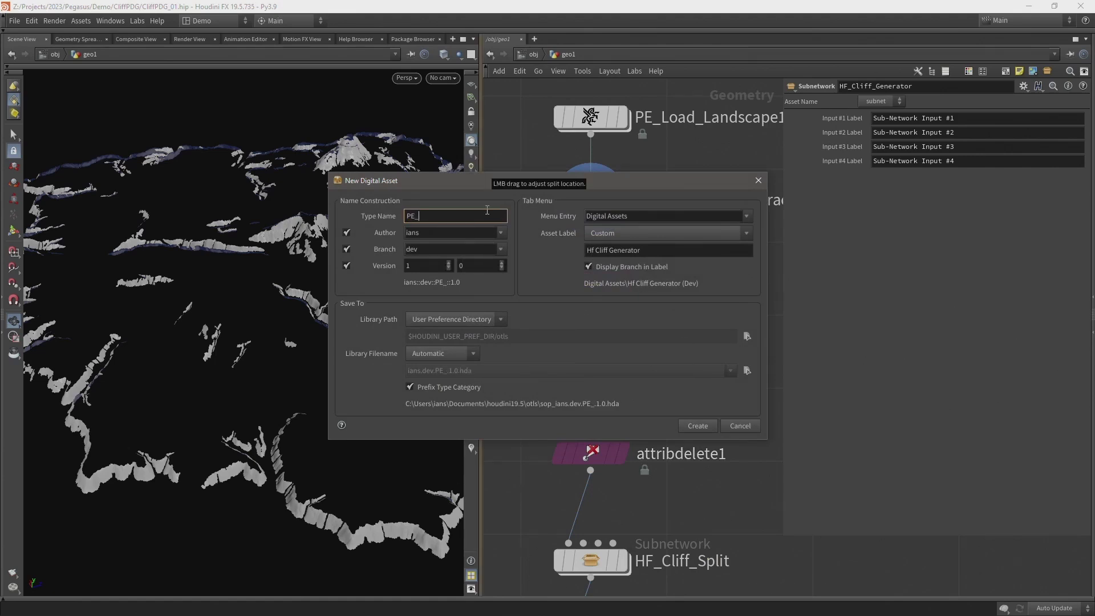
pyautogui.write('Cliff_Gene')
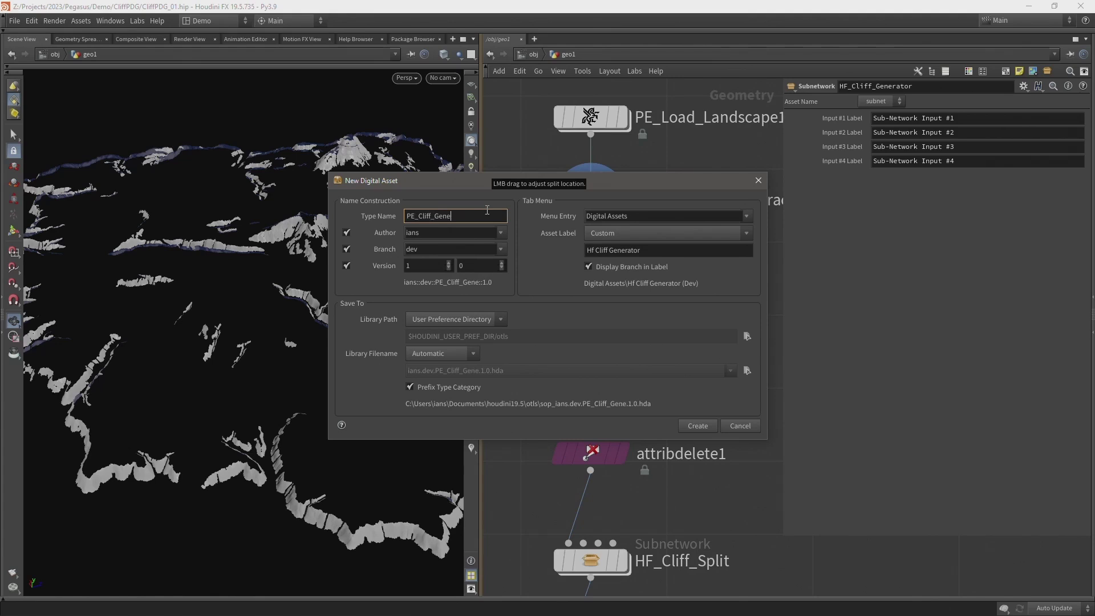
pyautogui.write('rator')
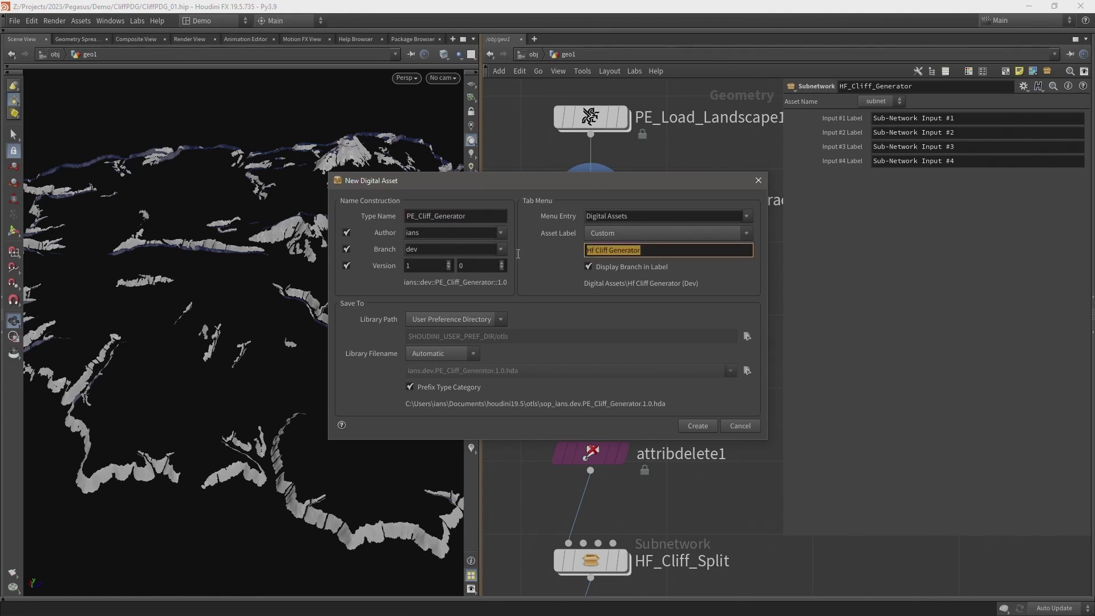
pyautogui.write('PE Cliff Gener')
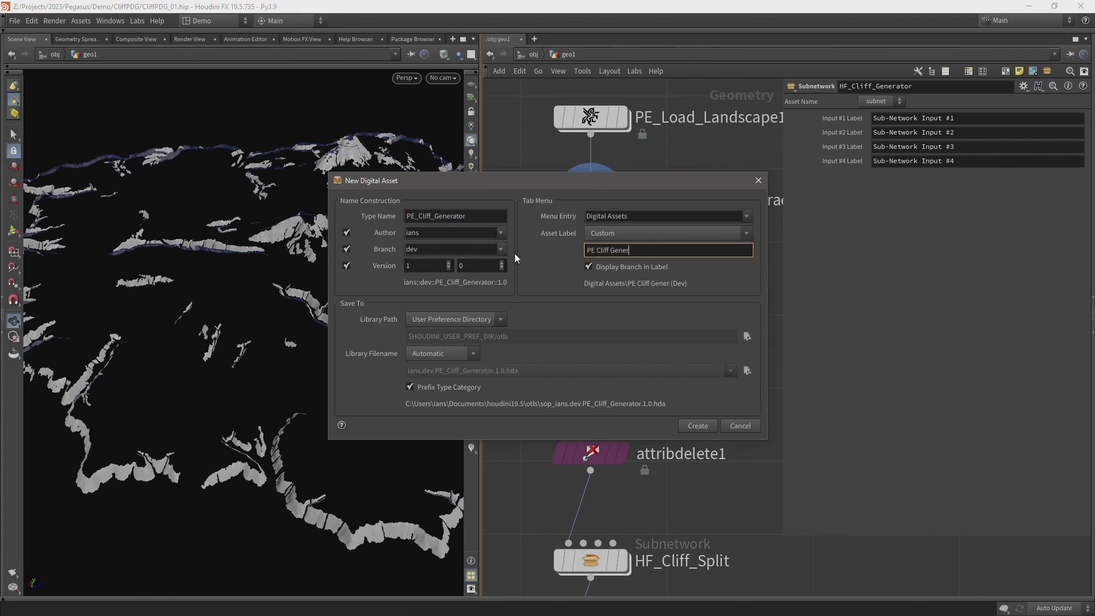
pyautogui.write('ator')
pyautogui.hotkey('shift', 'Tab')
pyautogui.hotkey('shift', 'Tab')
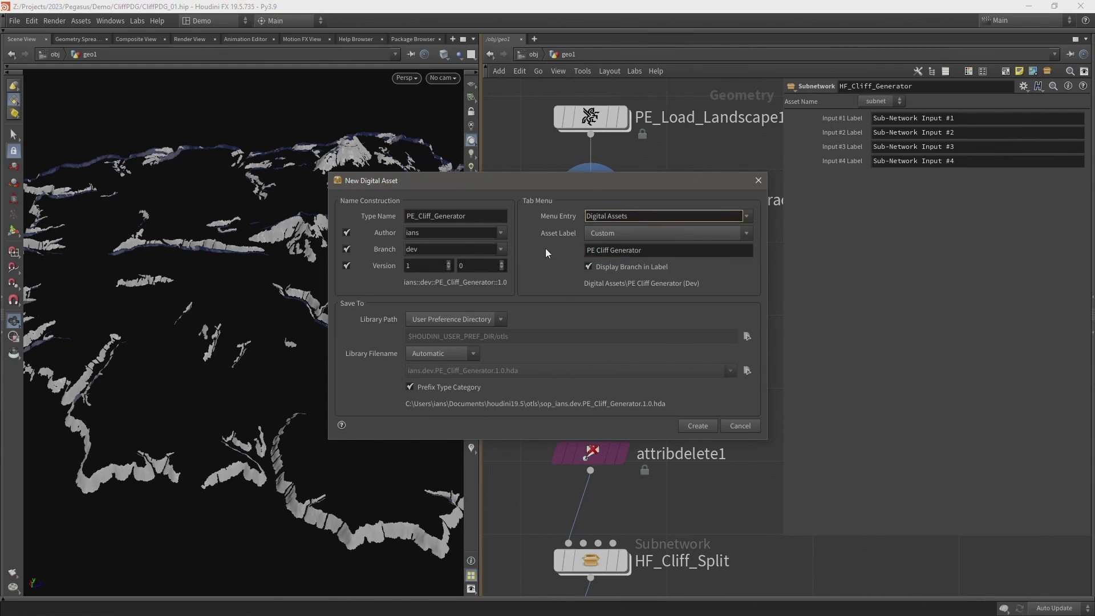
pyautogui.write('pegasus')
pyautogui.click(346, 232)
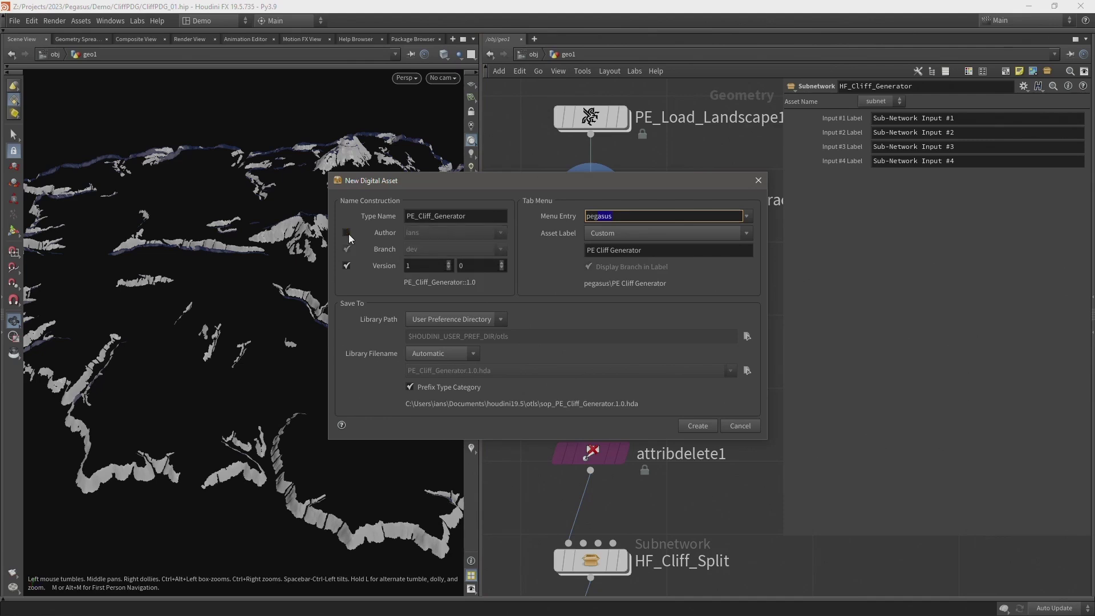
# - Save it to the custom library path $pegasusdemo/otls and create the asset
pyautogui.click(437, 317)
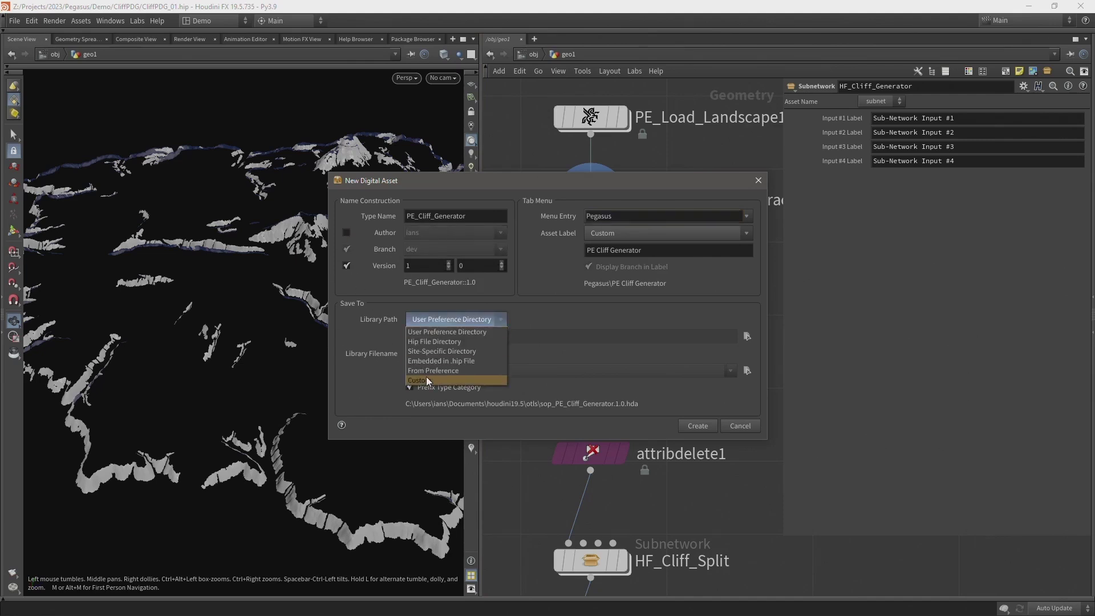
pyautogui.click(426, 376)
pyautogui.moveTo(495, 337); pyautogui.dragTo(415, 338)
pyautogui.write('pegasusdemo/otls')
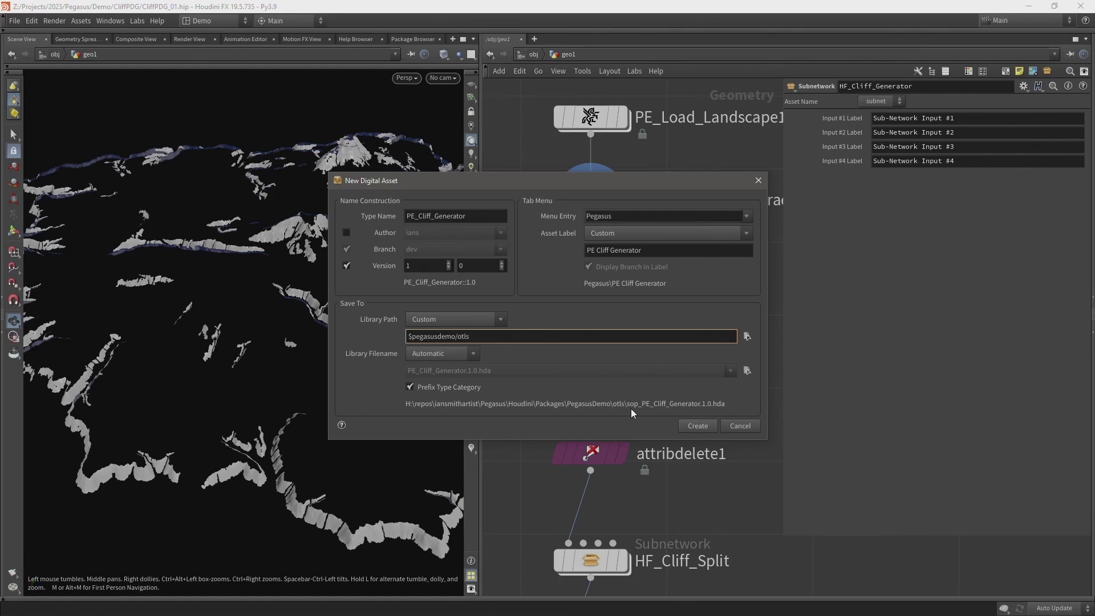
pyautogui.press('Return')
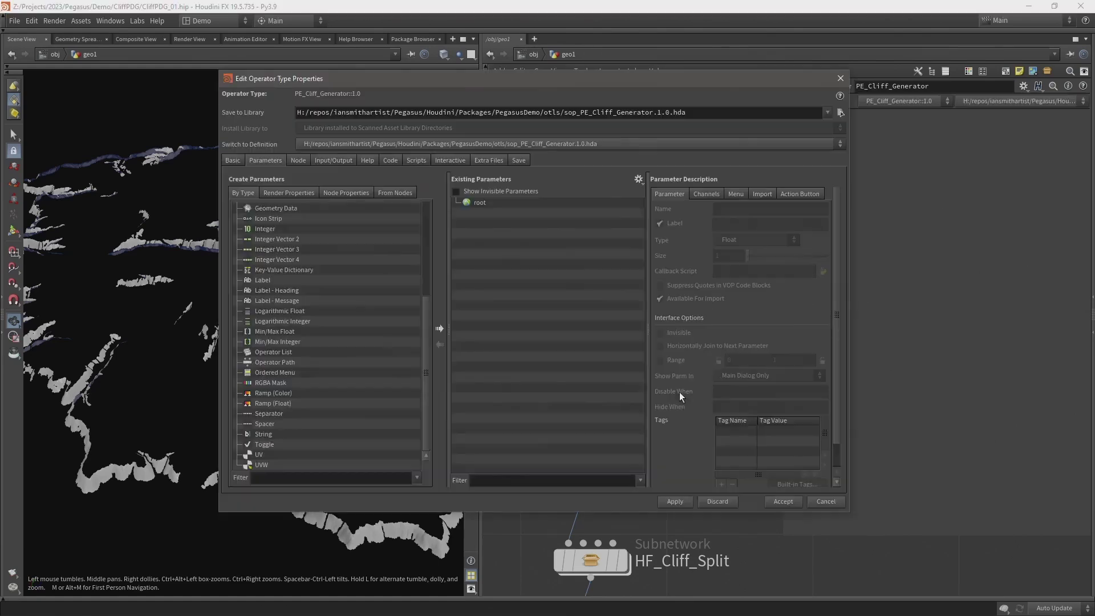
# - Set the asset icon to $PegasusDemo/Icons/PE_Logo.png
pyautogui.click(231, 164)
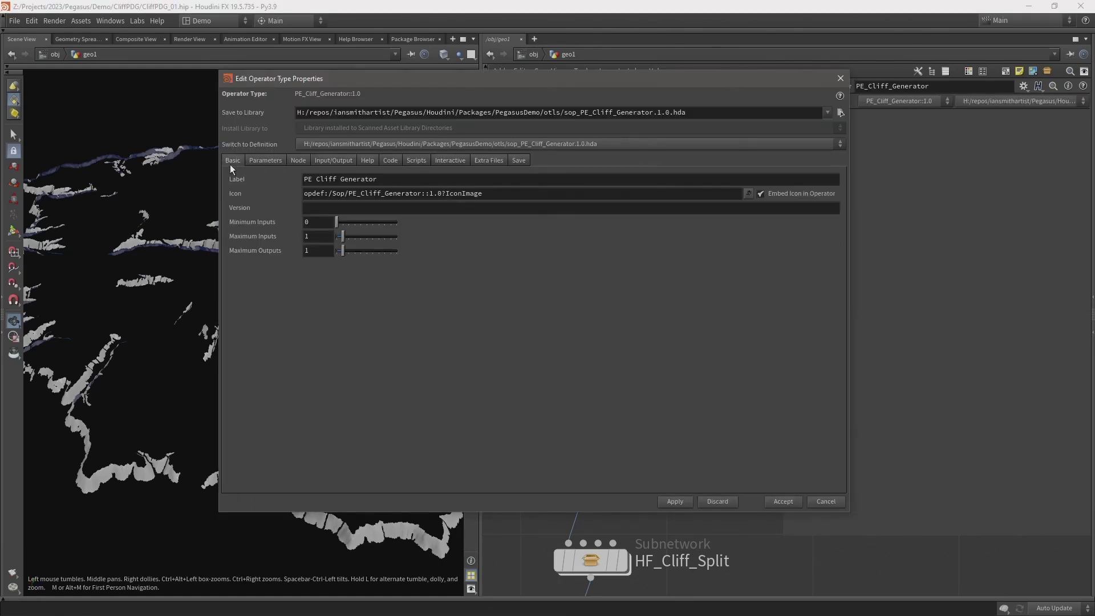
pyautogui.click(747, 193)
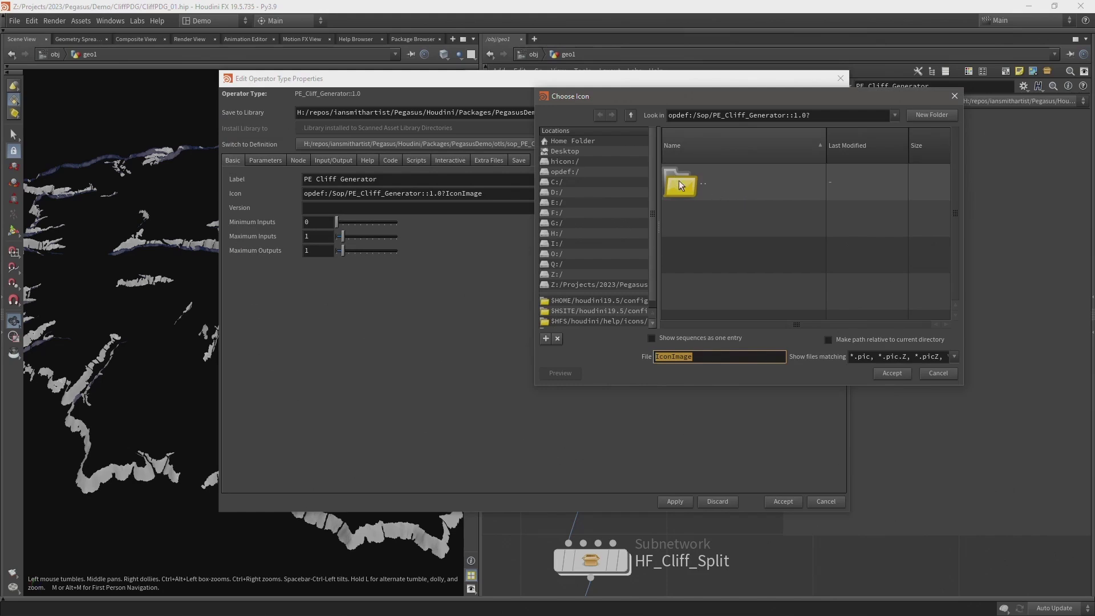
pyautogui.write('$PegasusDemo/Icons/')
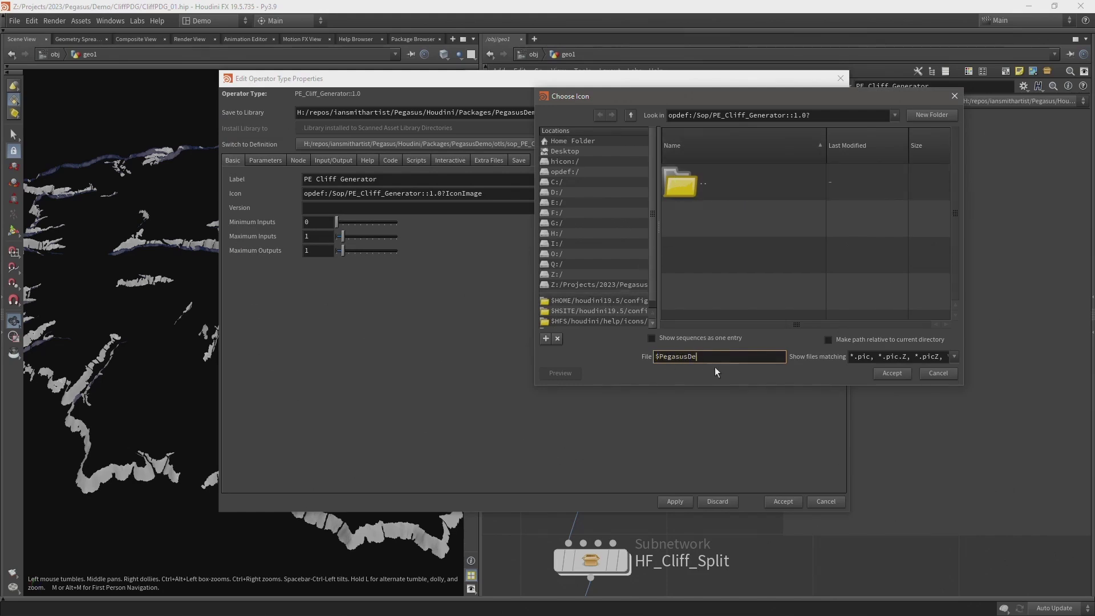
pyautogui.click(703, 220)
pyautogui.doubleClick(702, 219)
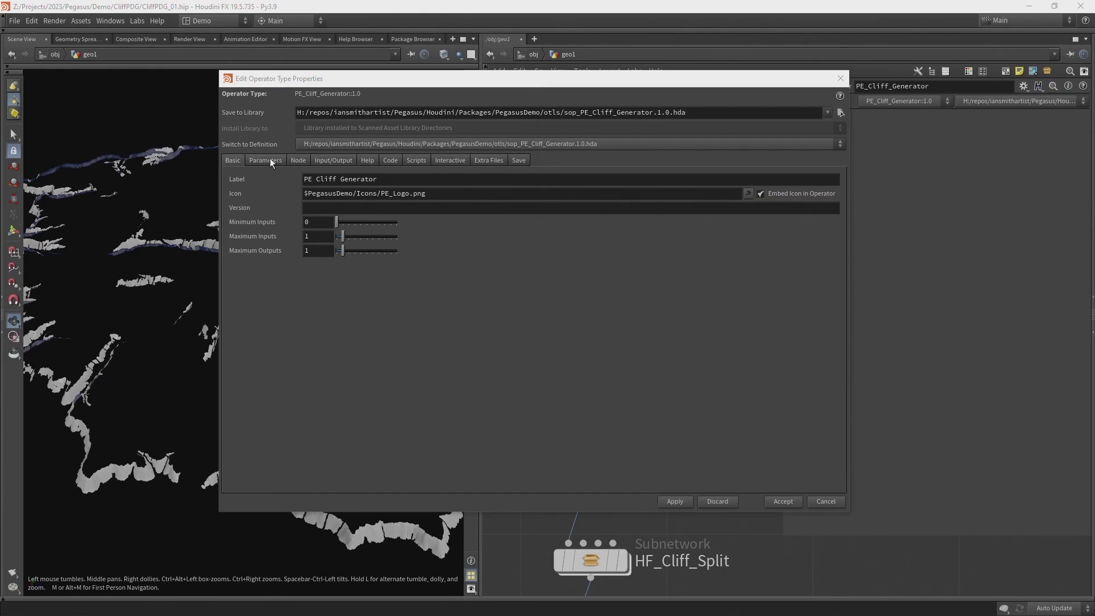
# - Show the Parameters tab and dive inside the PE_Cliff_Generator node
pyautogui.click(259, 160)
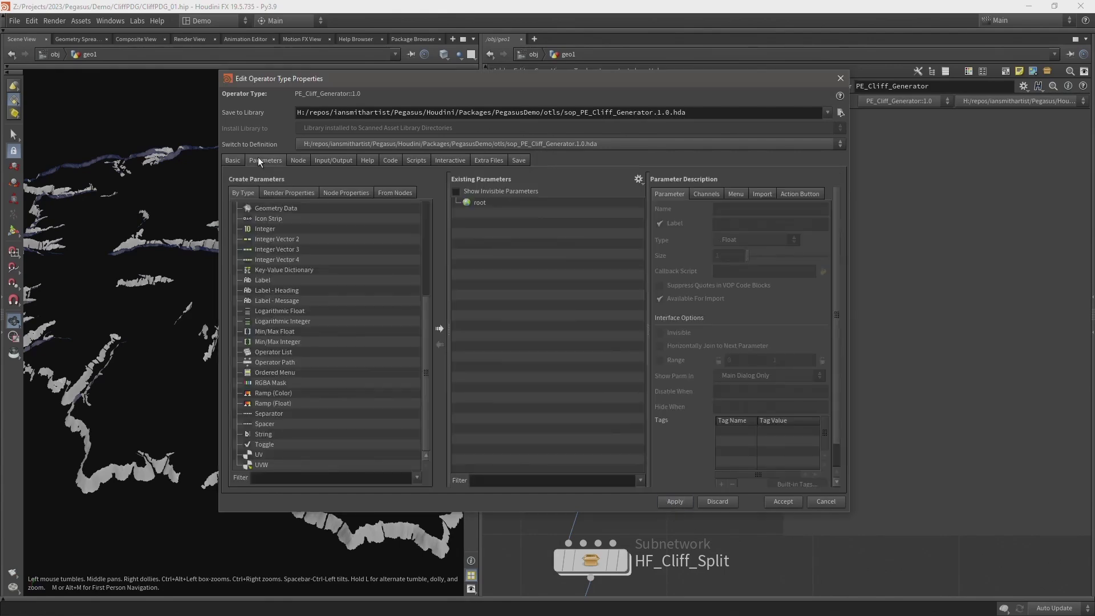
pyautogui.moveTo(598, 81); pyautogui.dragTo(271, 112)
pyautogui.moveTo(684, 283); pyautogui.dragTo(683, 249, button='middle')
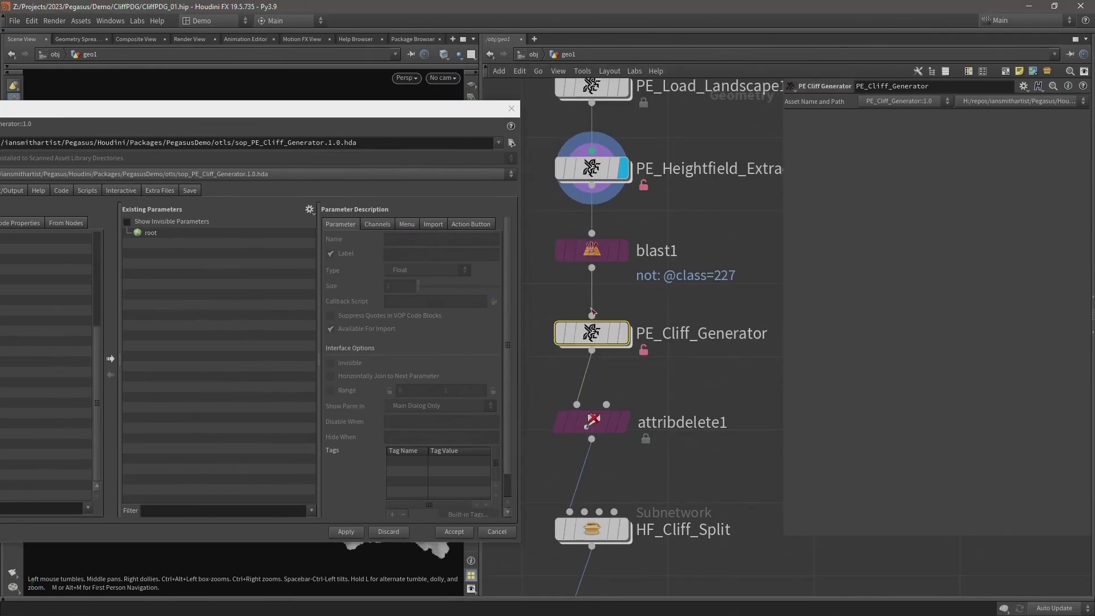
pyautogui.doubleClick(590, 339)
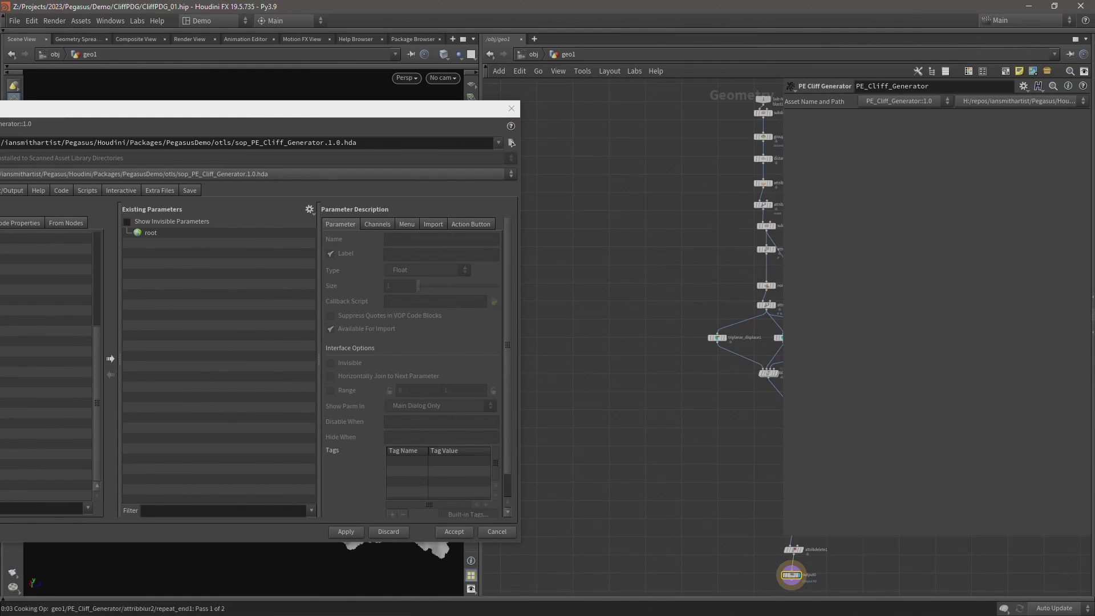
# - Frame the internal network and display distancealonggeometry1's output
pyautogui.press('i')
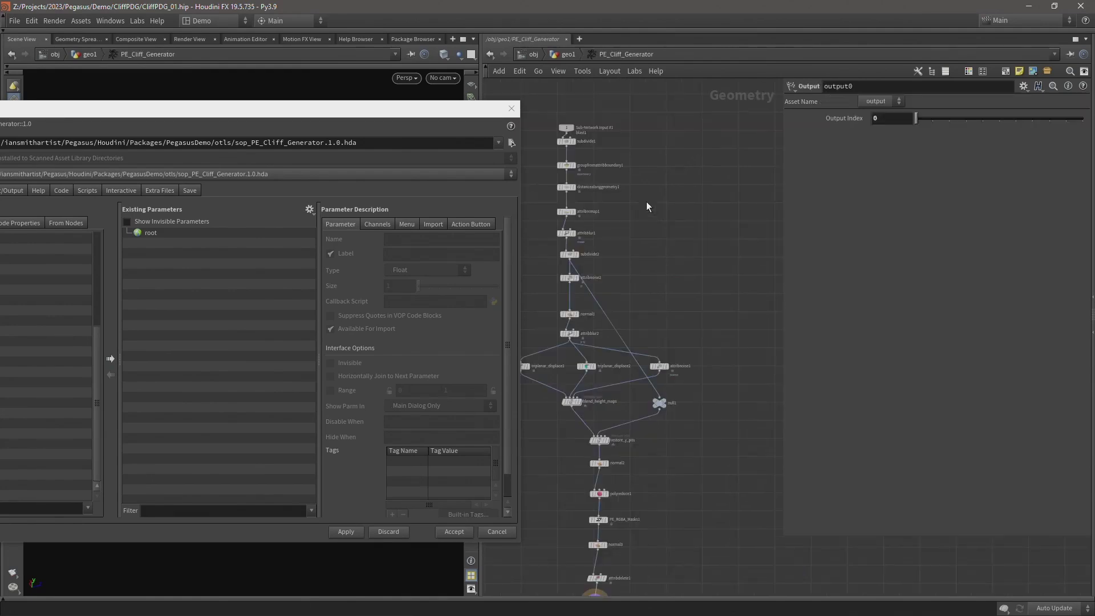
pyautogui.moveTo(645, 205); pyautogui.dragTo(687, 239, button='middle')
pyautogui.moveTo(401, 126); pyautogui.dragTo(413, 399)
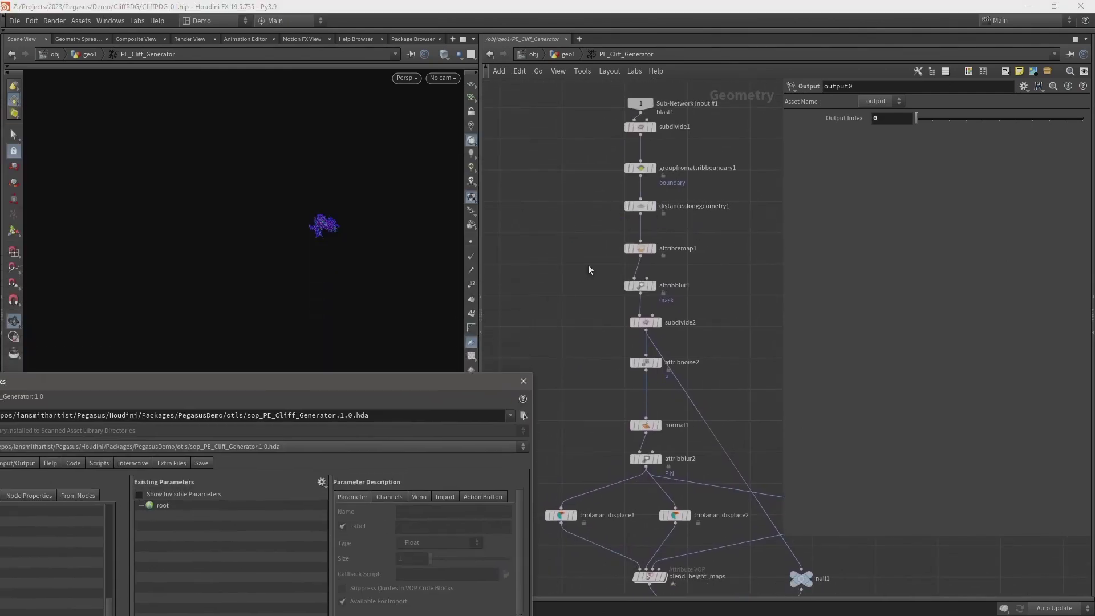
pyautogui.scroll(6, 331, 225)
pyautogui.scroll(5, 316, 236)
pyautogui.scroll(-3, 317, 237)
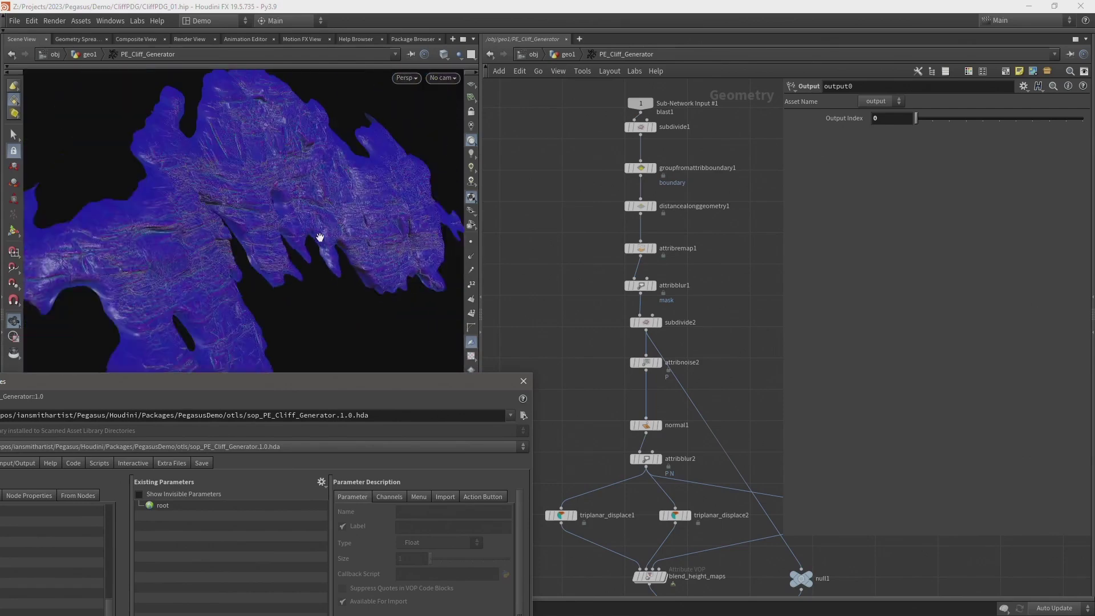
pyautogui.moveTo(318, 237); pyautogui.dragTo(313, 261)
pyautogui.click(653, 205)
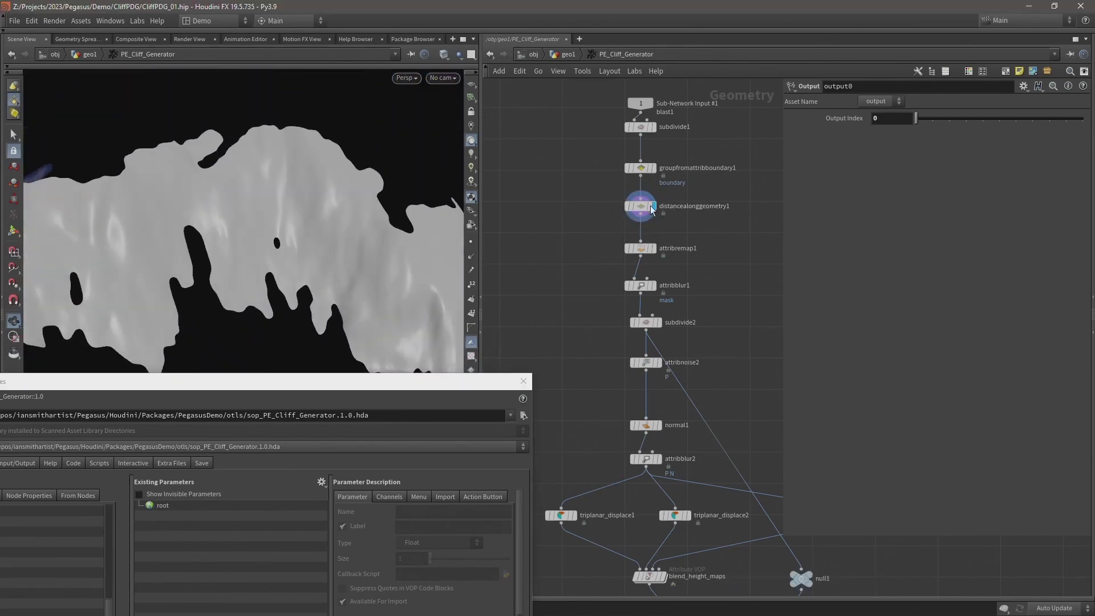
# - Enable the mask visualizer and display attribremap1 to see the red remapped mask
pyautogui.moveTo(559, 264); pyautogui.dragTo(560, 244, button='middle')
pyautogui.moveTo(453, 383); pyautogui.dragTo(461, 533)
pyautogui.click(471, 448)
pyautogui.rightClick(473, 451)
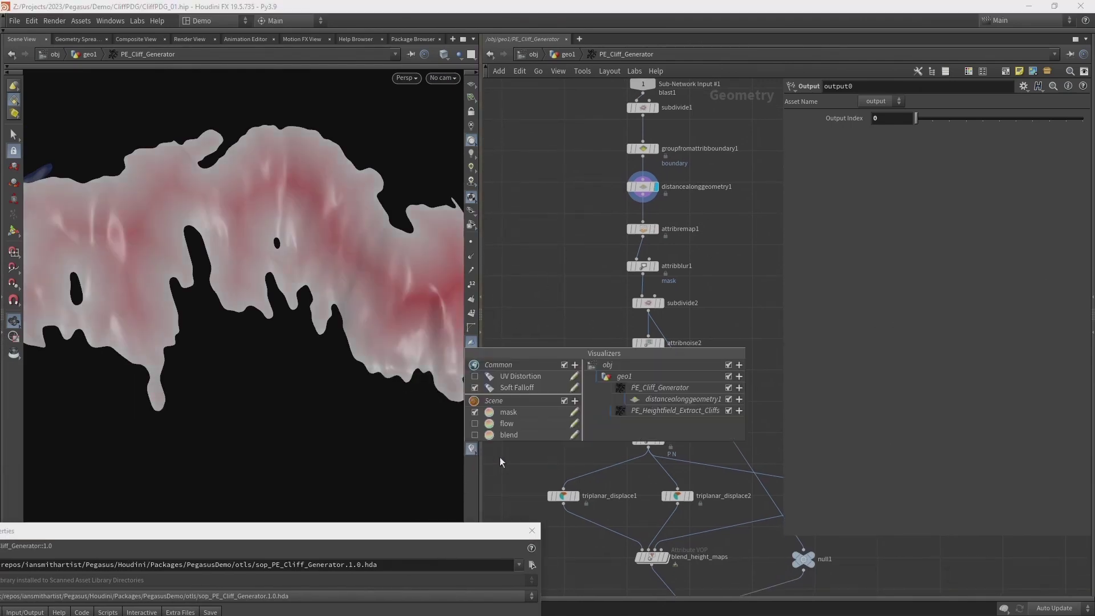
pyautogui.moveTo(363, 278); pyautogui.dragTo(391, 277)
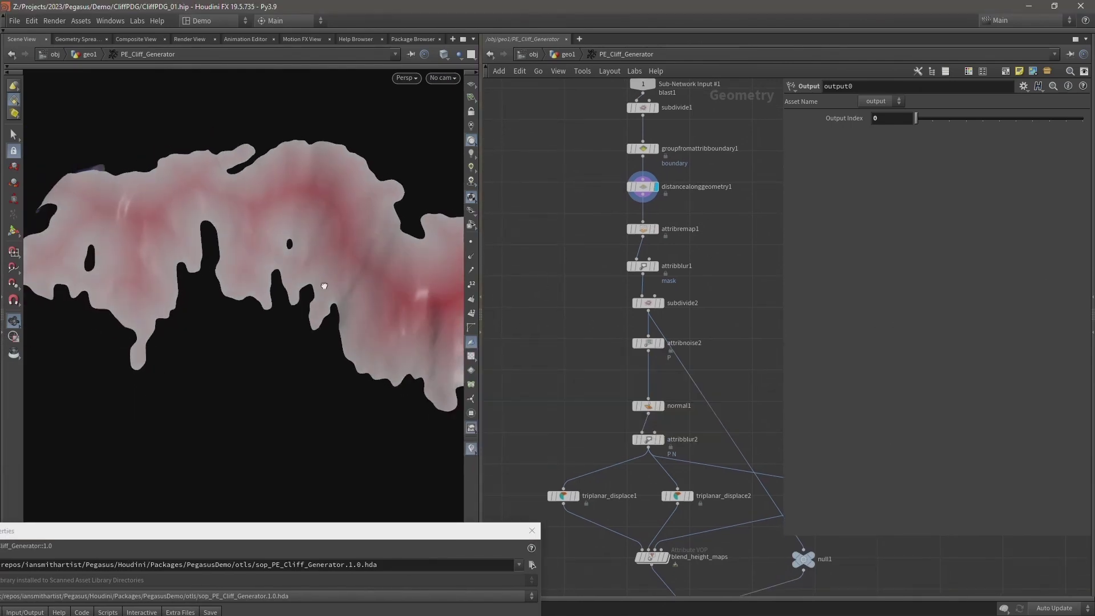
pyautogui.click(654, 231)
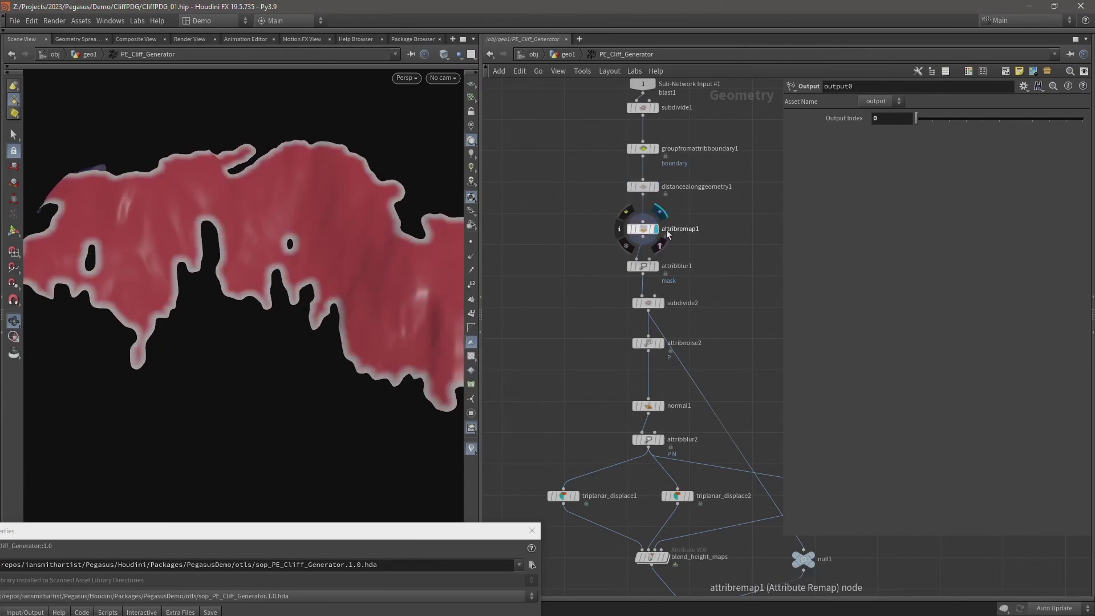
# - Promote attribremap1's Input Max into the asset's parameters
pyautogui.moveTo(380, 531); pyautogui.dragTo(456, 123)
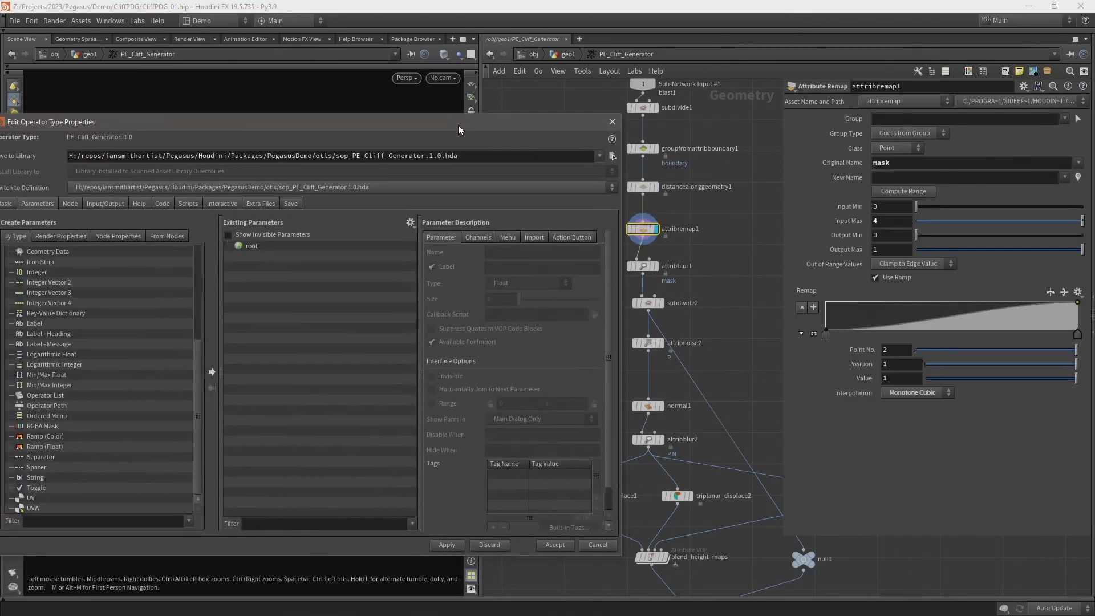
pyautogui.click(881, 221)
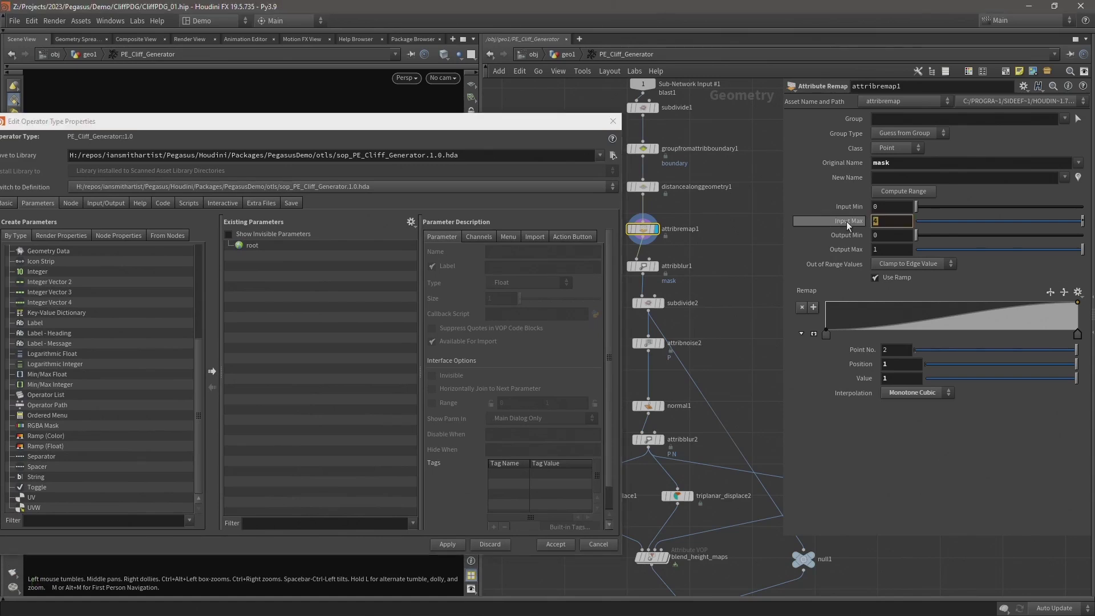
pyautogui.press('Return')
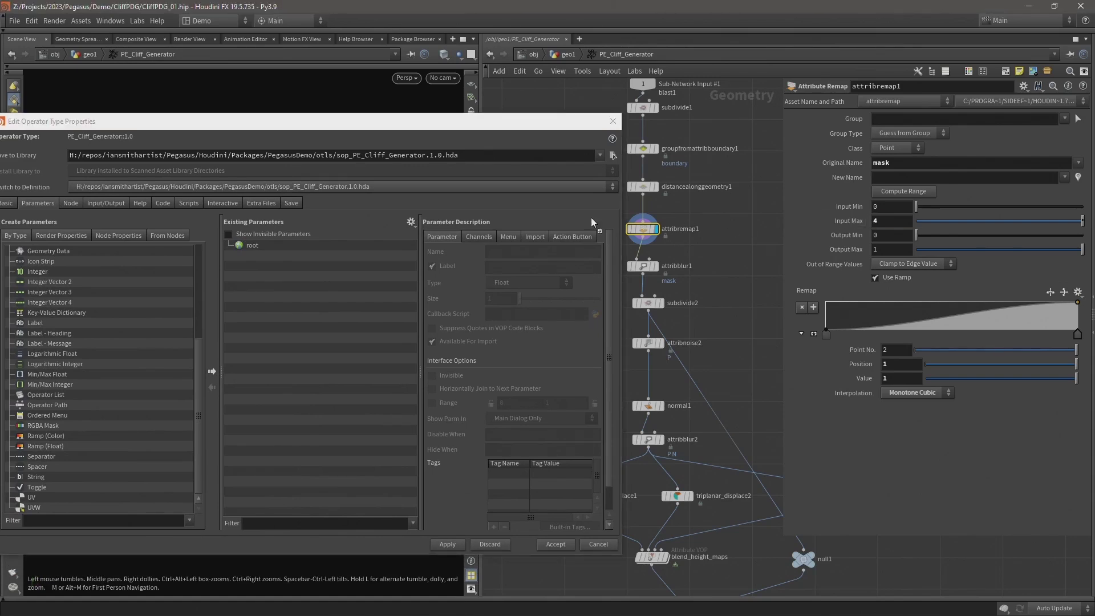
pyautogui.moveTo(302, 229); pyautogui.dragTo(268, 244)
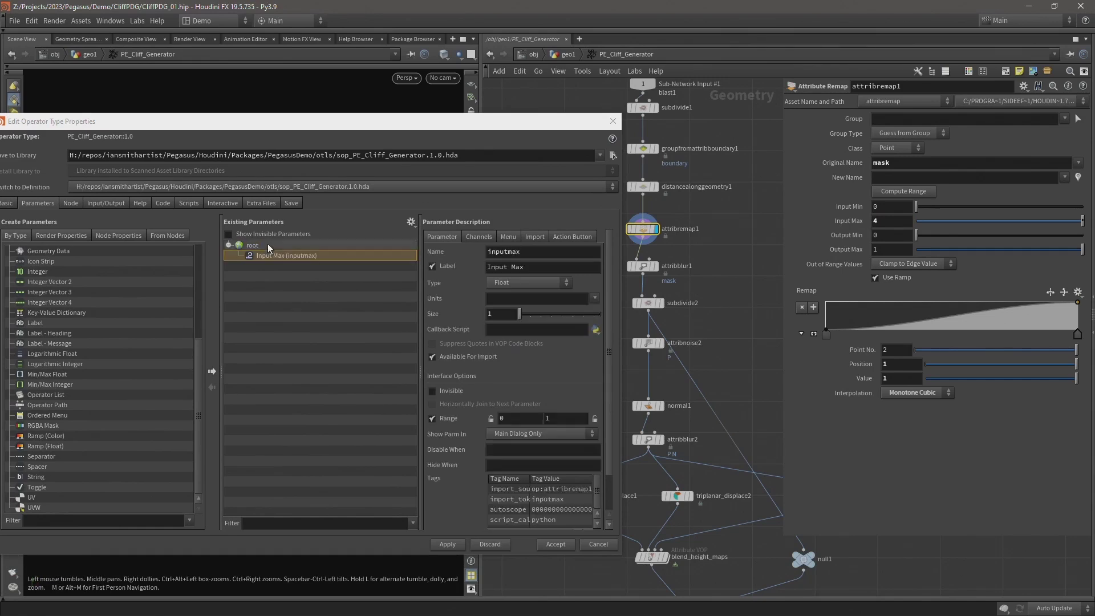
pyautogui.moveTo(242, 126); pyautogui.dragTo(258, 349)
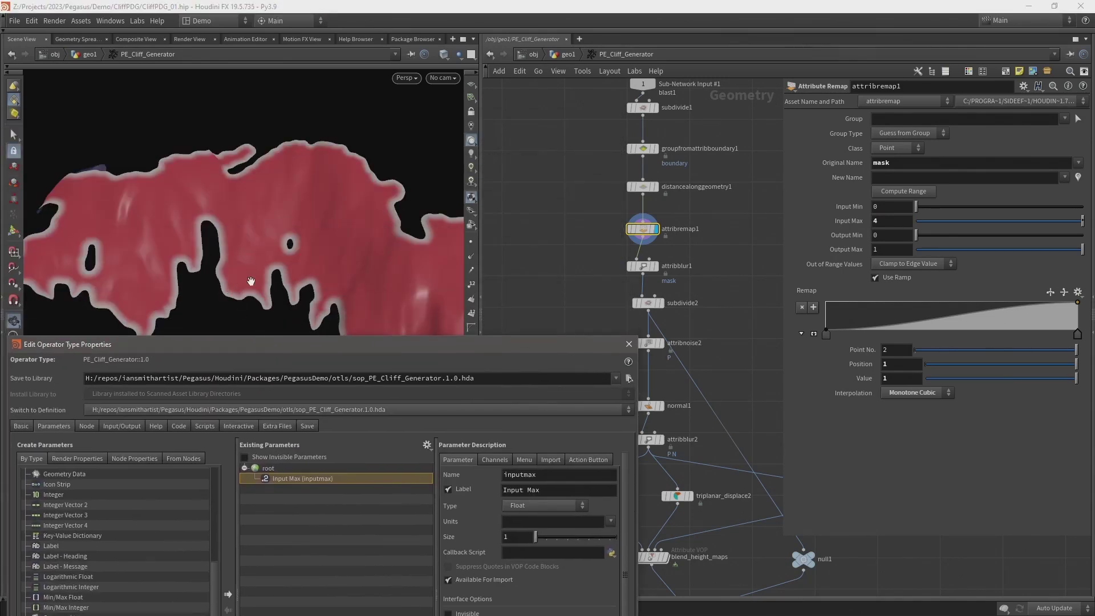
pyautogui.moveTo(263, 344); pyautogui.dragTo(293, 111)
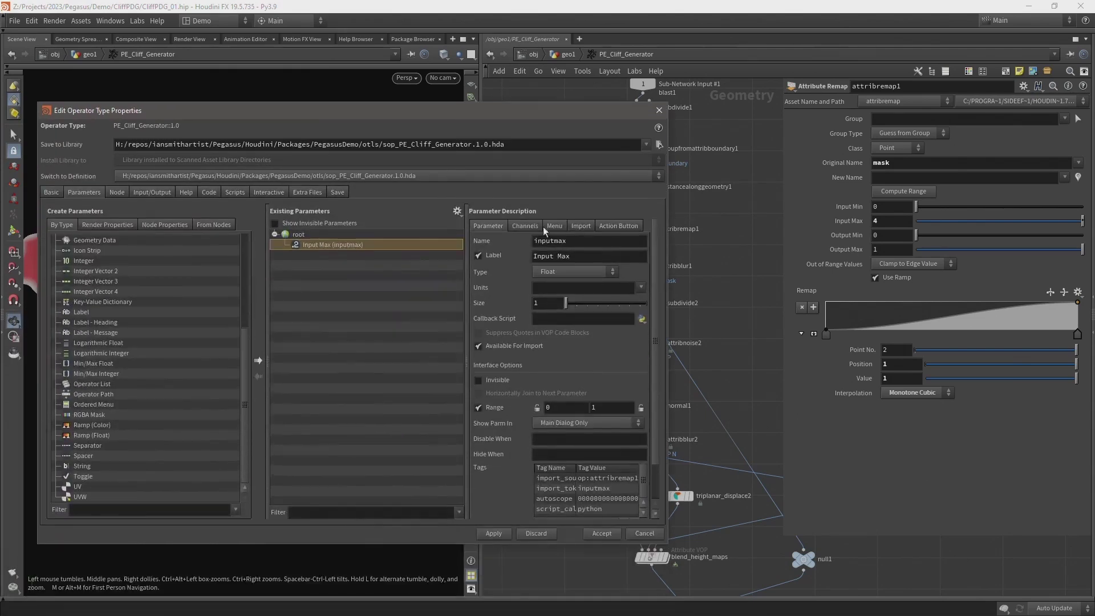
# - Rename it edgemask with label Edge Mask and a range maximum of 10
pyautogui.doubleClick(544, 243)
pyautogui.write('edgemask')
pyautogui.press('Tab')
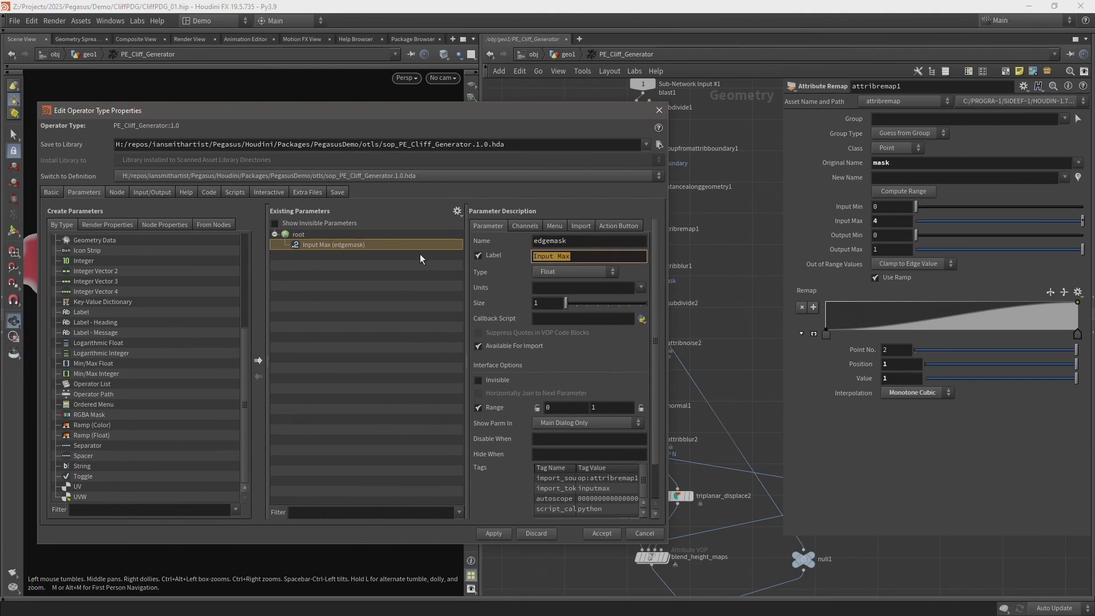
pyautogui.write('Edge Mask')
pyautogui.click(612, 406)
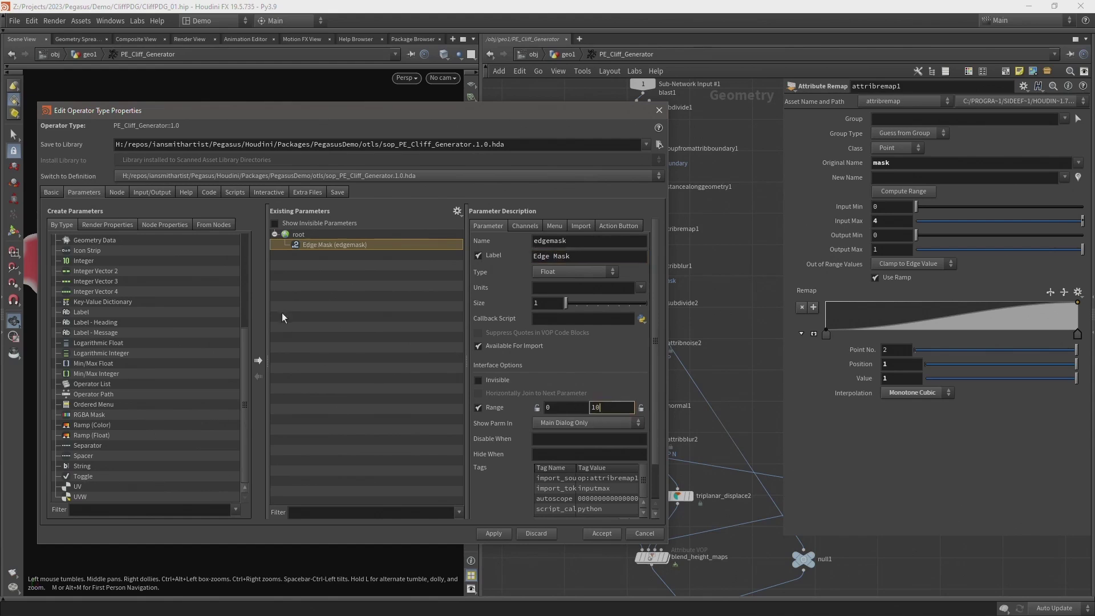
pyautogui.press('Return')
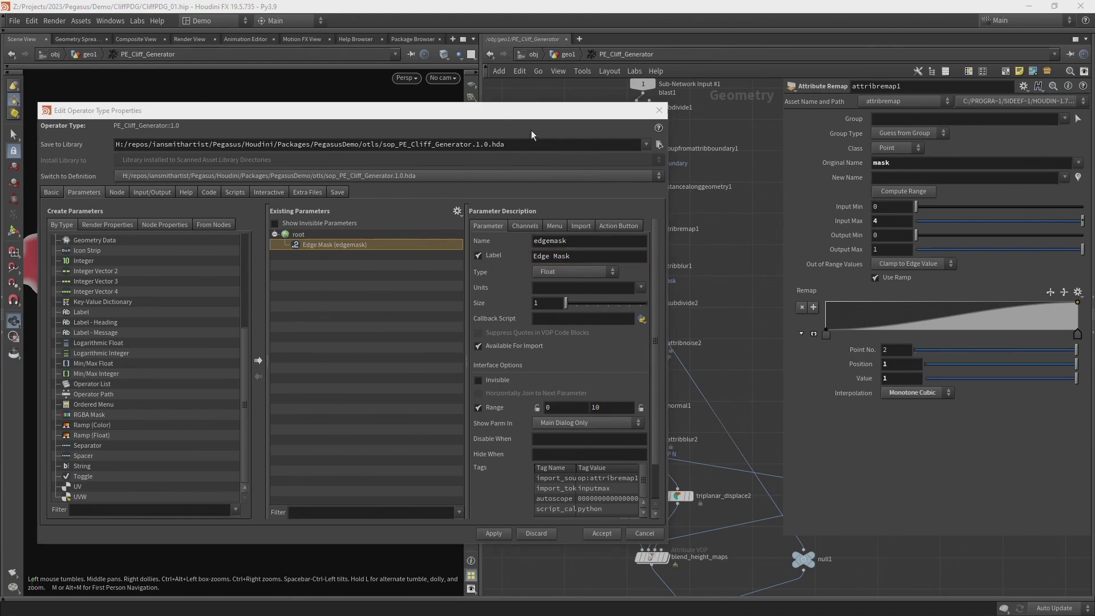
pyautogui.moveTo(508, 116); pyautogui.dragTo(368, 112)
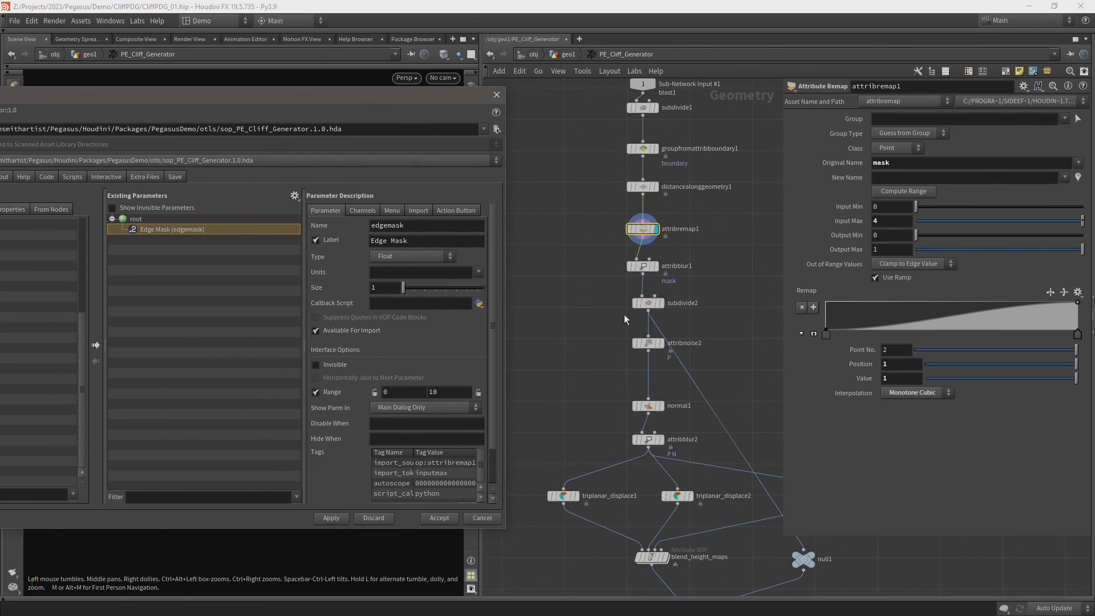
# - Select subdivide2 and promote its Depth parameter onto the asset
pyautogui.moveTo(623, 314); pyautogui.dragTo(689, 333)
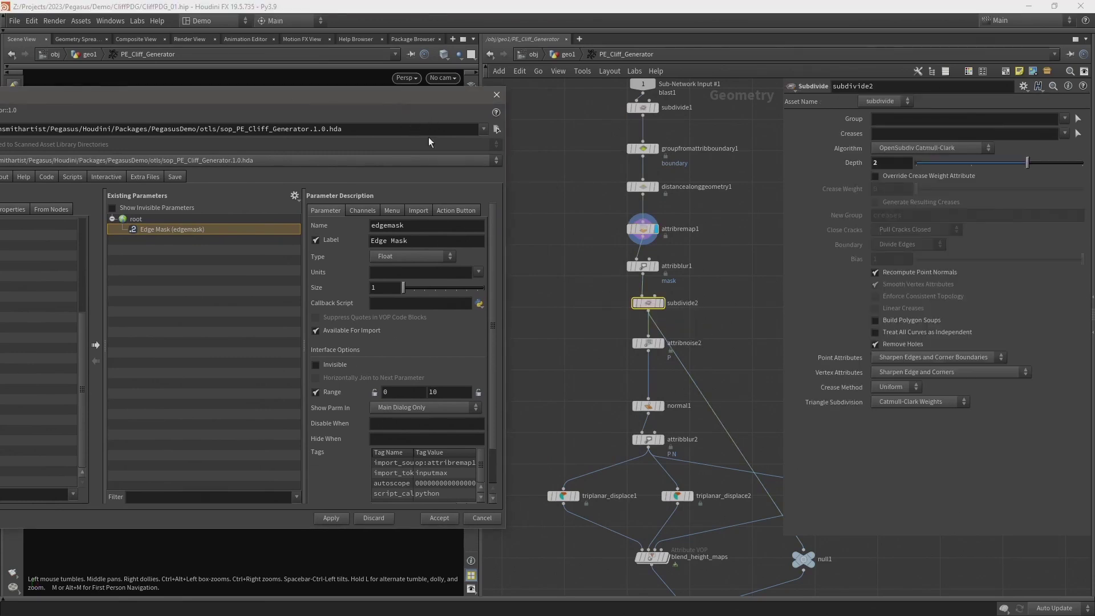
pyautogui.moveTo(297, 95); pyautogui.dragTo(594, 197)
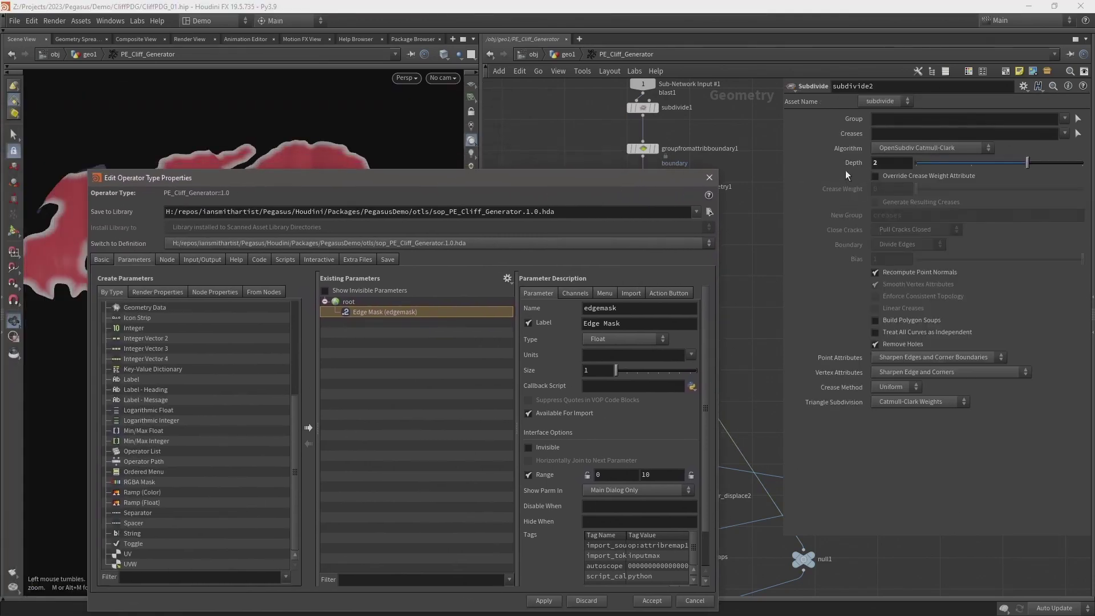
pyautogui.click(509, 263)
pyautogui.moveTo(367, 303); pyautogui.dragTo(372, 316)
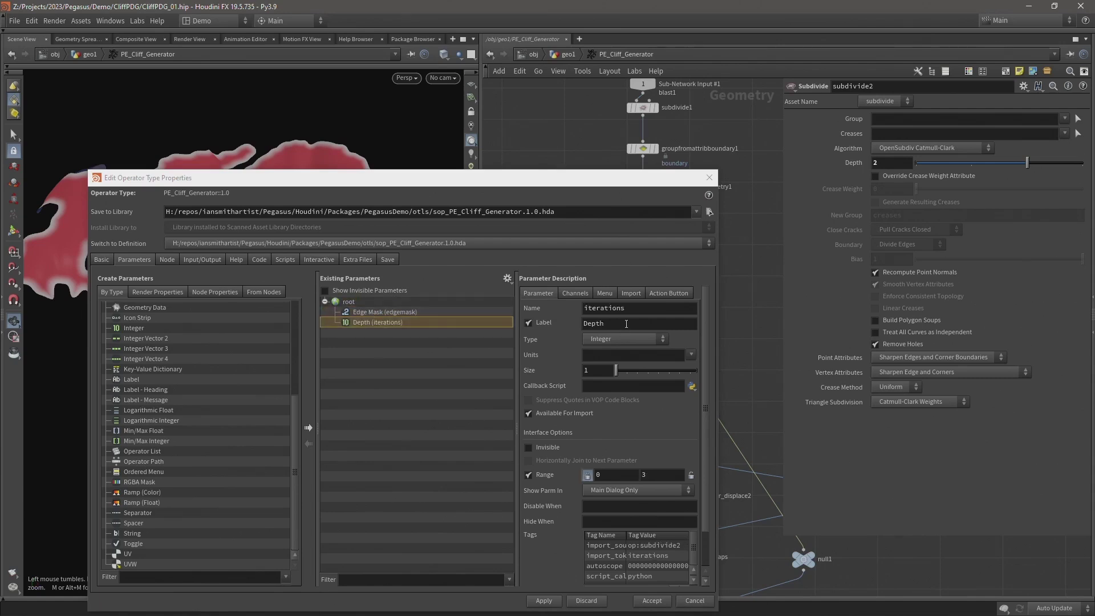
# - Name it subdivision with label Subdivision, keep the 0–3 range, and apply
pyautogui.write('sb')
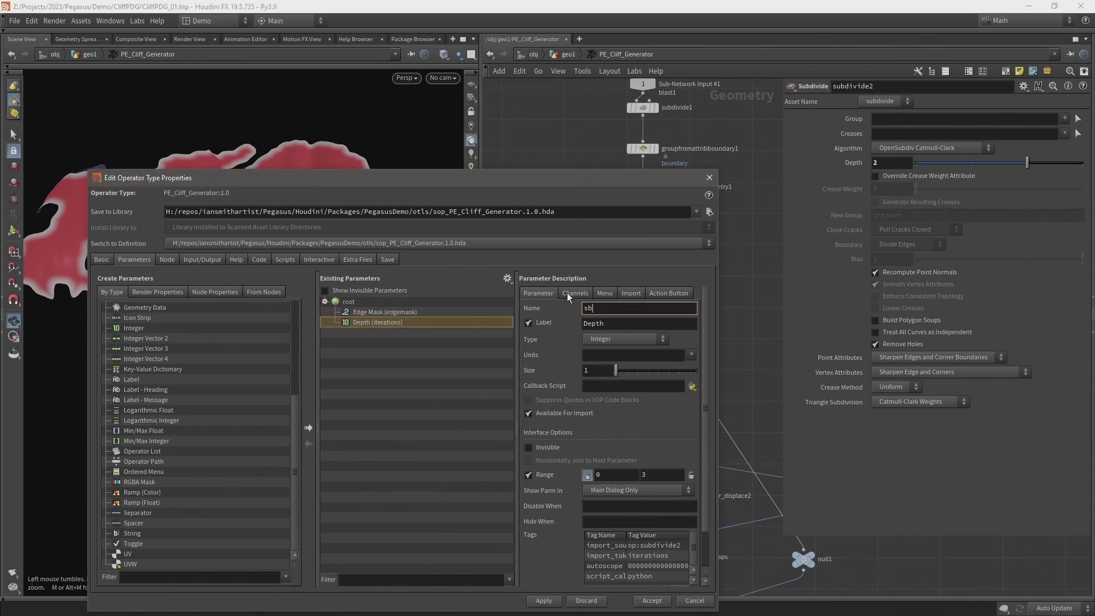
pyautogui.write('bdivision')
pyautogui.press('Tab')
pyautogui.write('Subdivision')
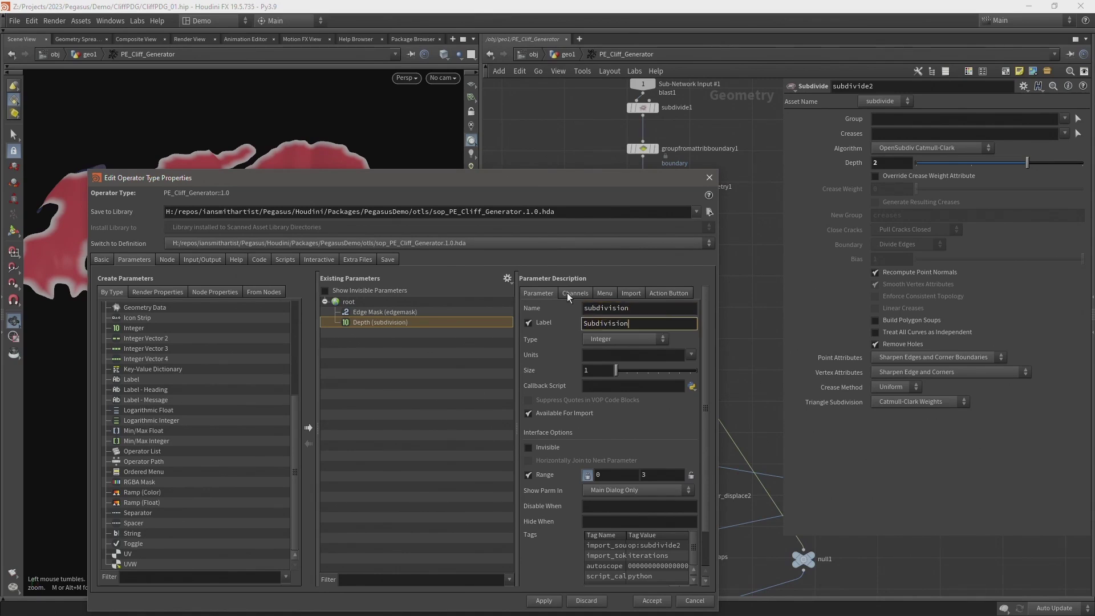
pyautogui.click(662, 476)
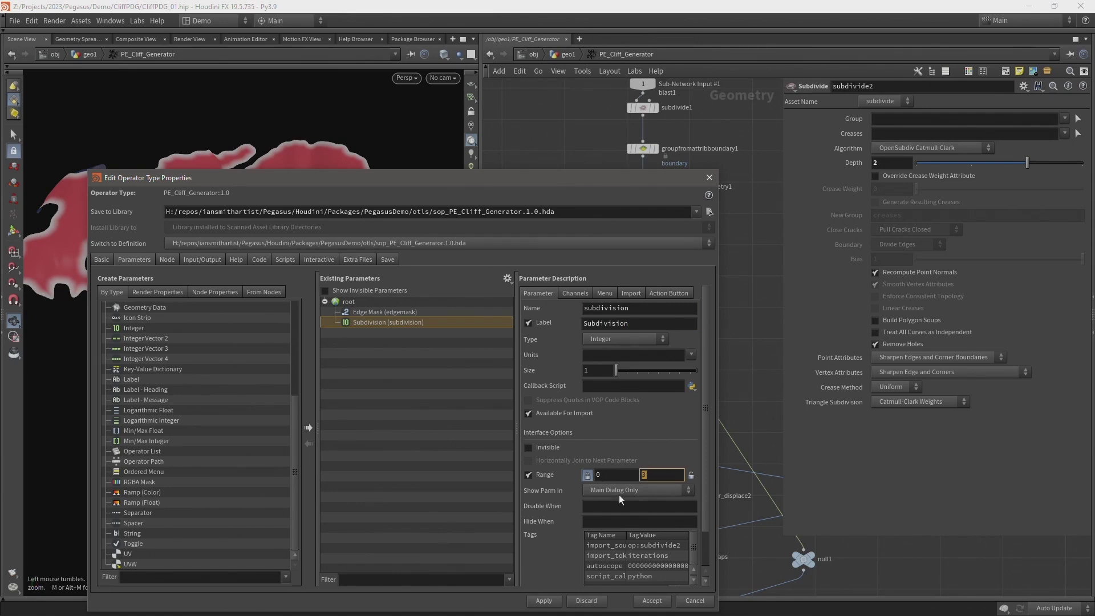
pyautogui.click(555, 492)
pyautogui.click(644, 474)
pyautogui.click(537, 601)
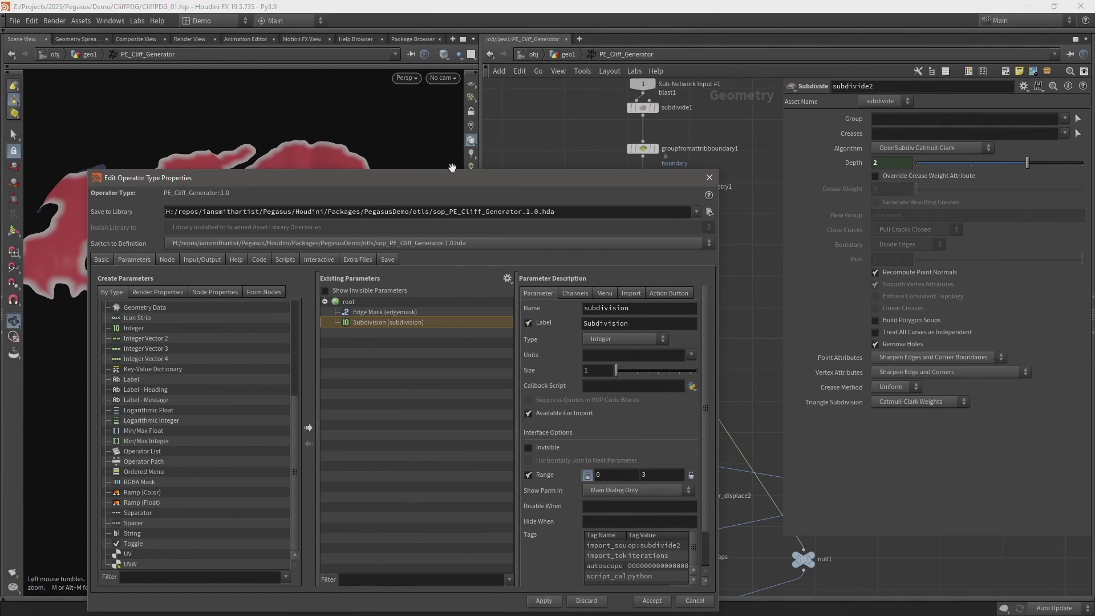
pyautogui.moveTo(463, 178); pyautogui.dragTo(413, 138)
# - Add a Simple folder fld_geometry labelled Geometry and move Subdivision into it
pyautogui.scroll(5, 134, 406)
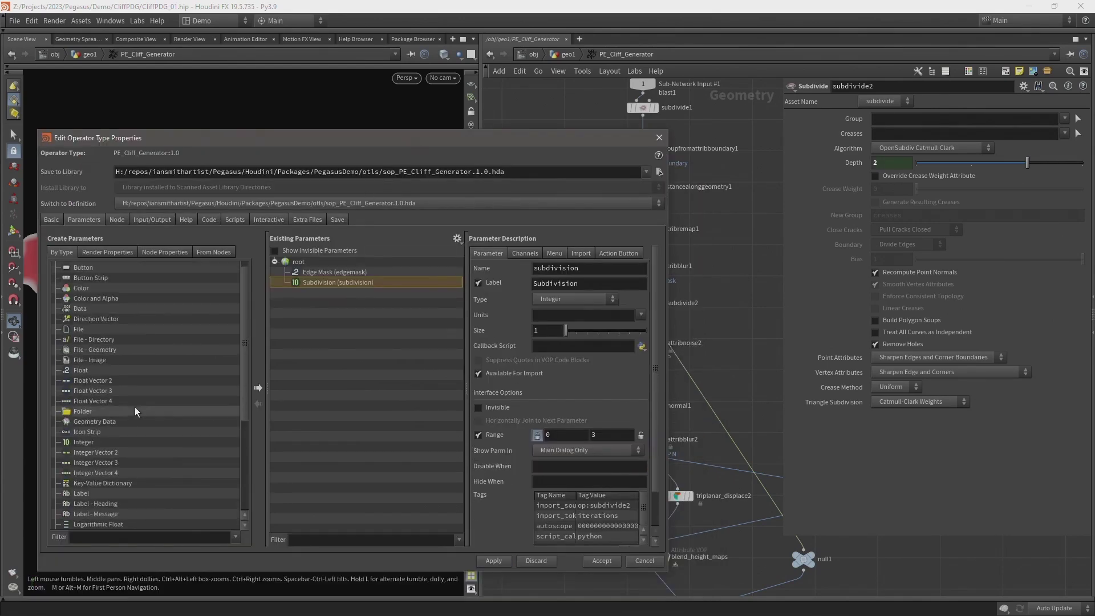
pyautogui.moveTo(72, 422); pyautogui.dragTo(302, 264)
pyautogui.doubleClick(544, 268)
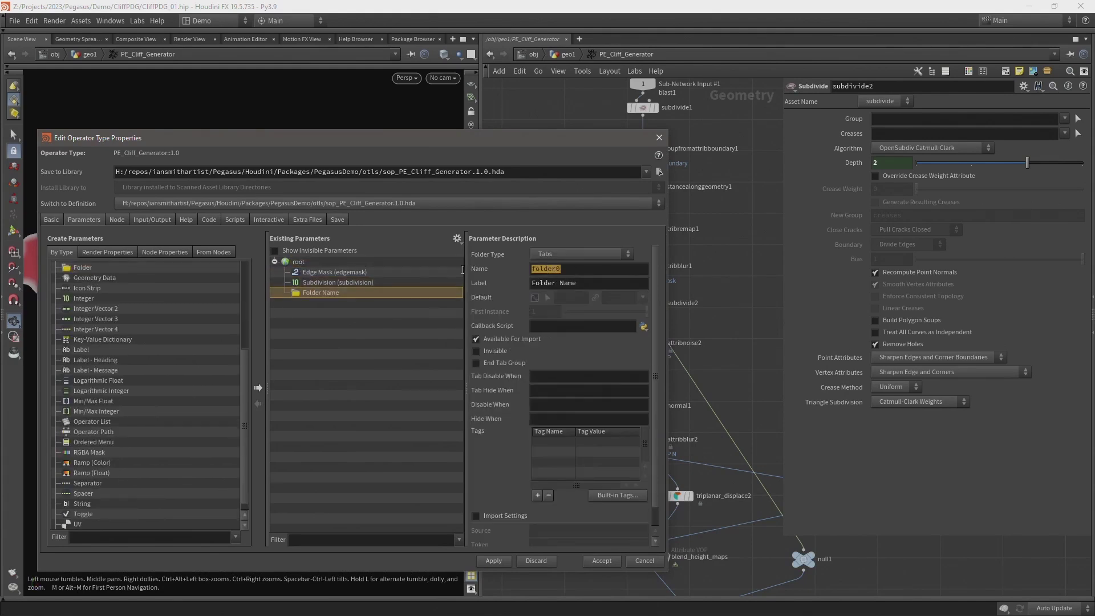
pyautogui.write('fl')
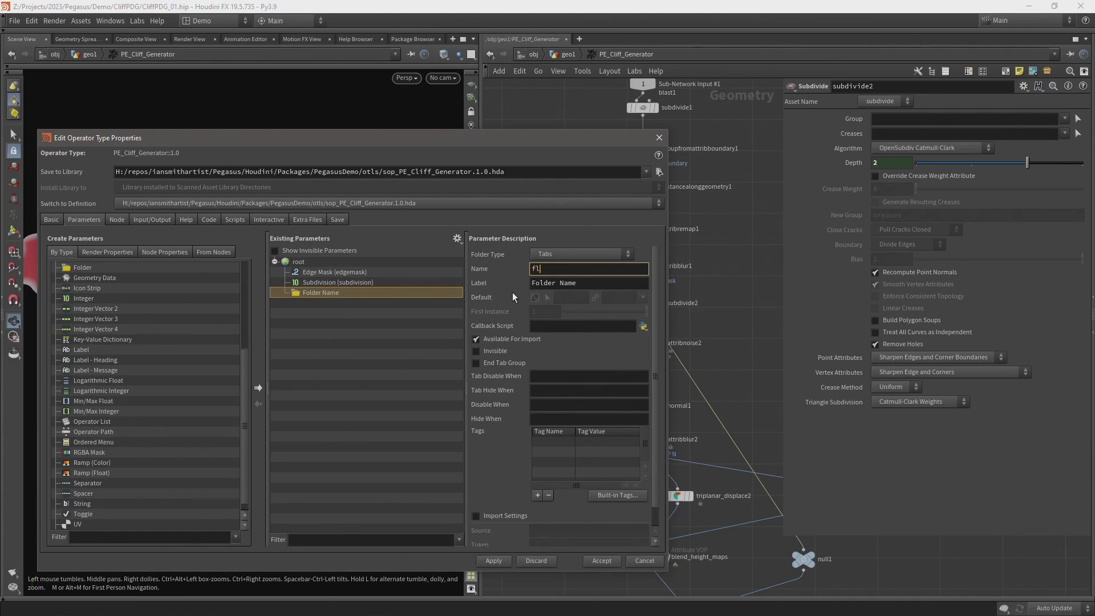
pyautogui.write('d_geometry')
pyautogui.press('Tab')
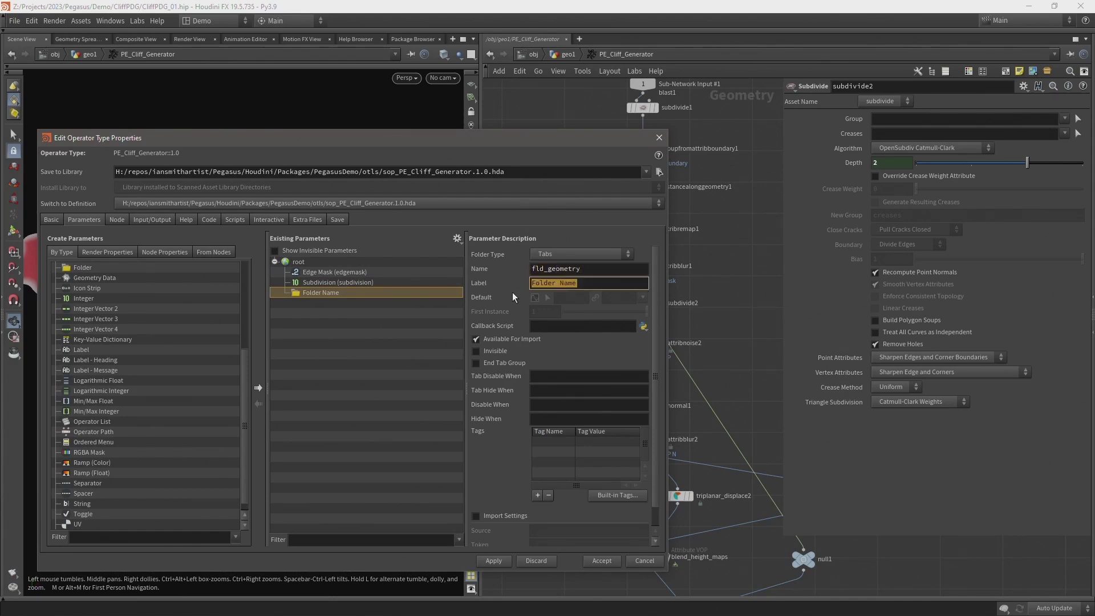
pyautogui.write('Geometry')
pyautogui.click(364, 291)
pyautogui.click(552, 254)
pyautogui.click(553, 277)
pyautogui.moveTo(313, 279); pyautogui.dragTo(323, 298)
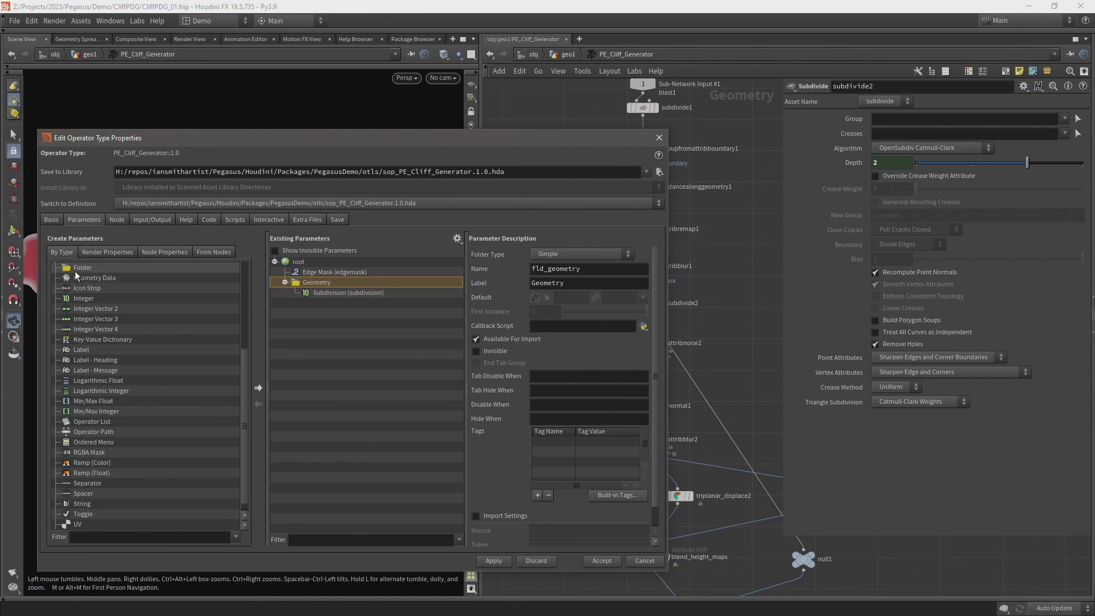
# - Add a Displacement folder (fld_displacement) and place Edge Mask below it
pyautogui.moveTo(74, 271); pyautogui.dragTo(298, 263)
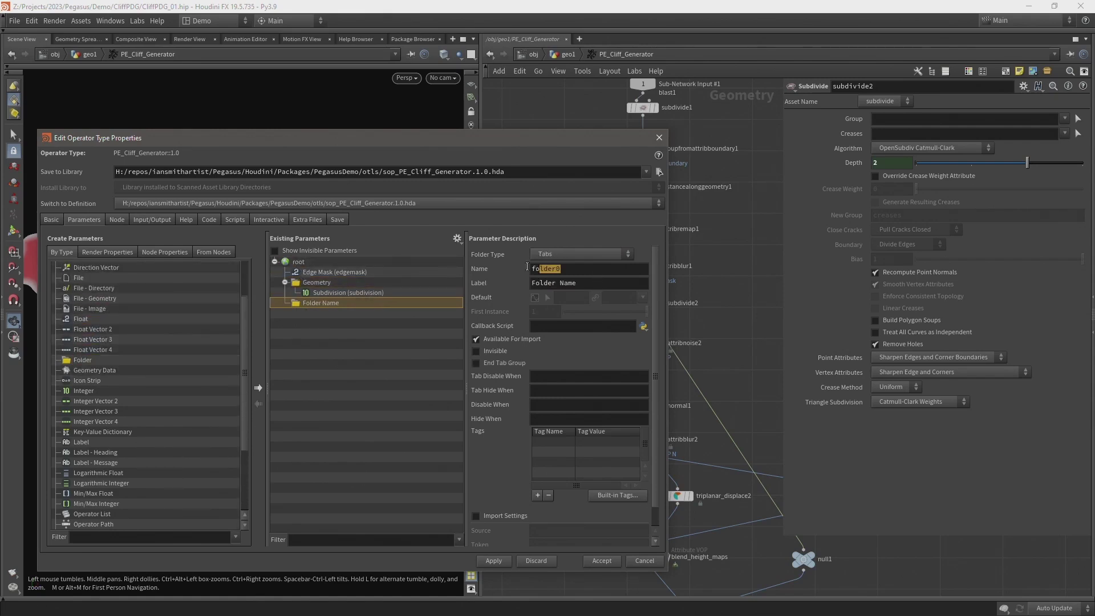
pyautogui.write('fld_displacement')
pyautogui.press('Tab')
pyautogui.write('Displacement')
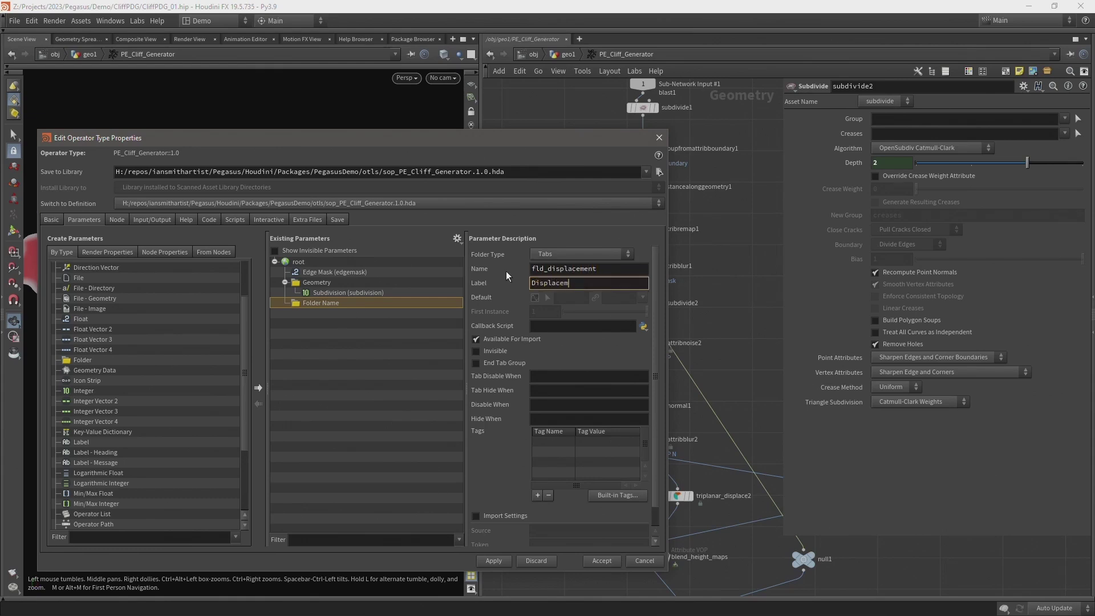
pyautogui.press('Return')
pyautogui.moveTo(499, 144); pyautogui.dragTo(320, 121)
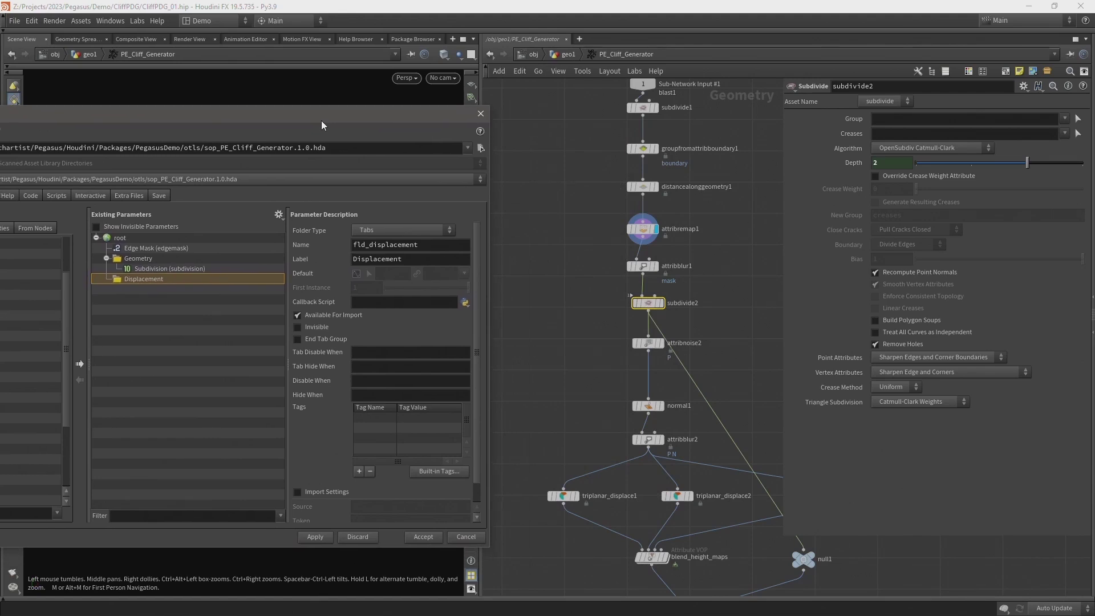
pyautogui.moveTo(155, 248); pyautogui.dragTo(151, 282)
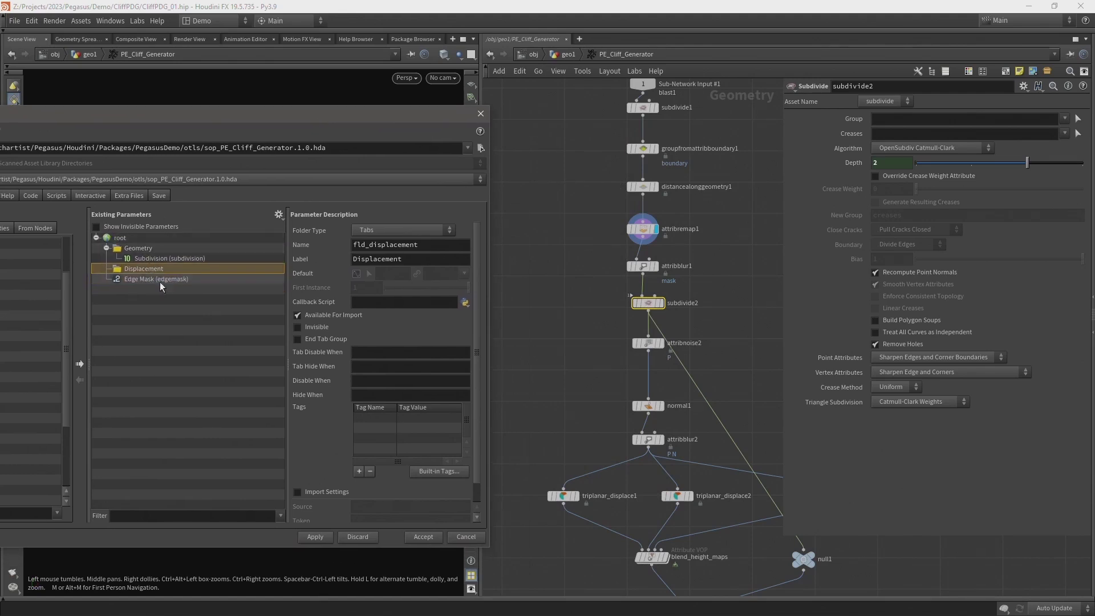
pyautogui.moveTo(594, 384); pyautogui.dragTo(602, 167, button='middle')
# - Add triplanar_displace1's Texture Scale to the Displacement folder with a range maximum of 1
pyautogui.moveTo(577, 272); pyautogui.dragTo(579, 273)
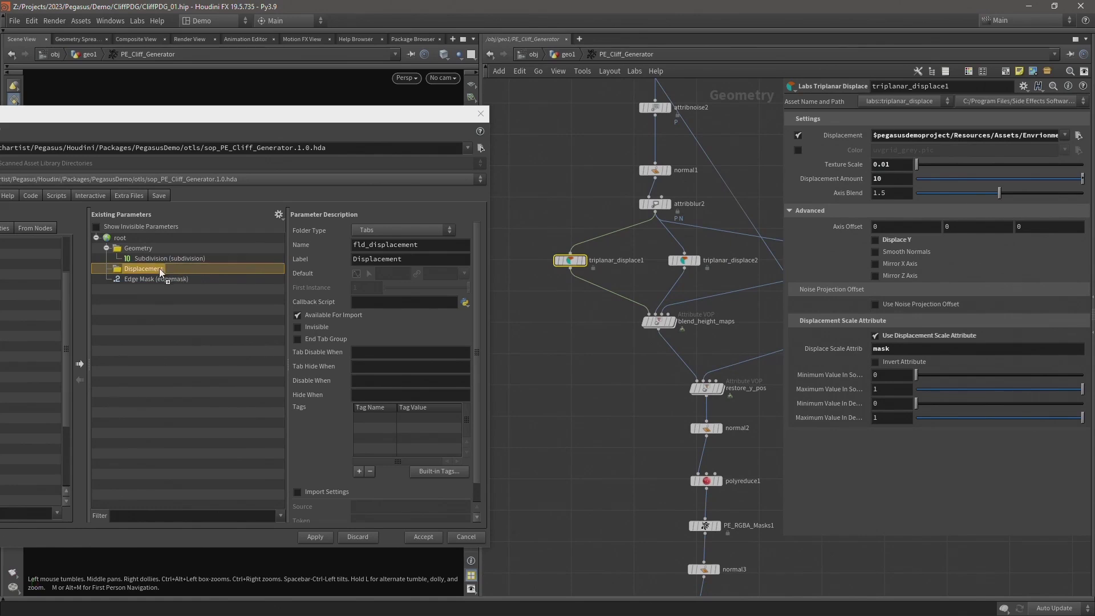
pyautogui.moveTo(159, 268)
pyautogui.mouseDown()
pyautogui.moveTo(157, 293)
pyautogui.moveTo(163, 278)
pyautogui.mouseUp()
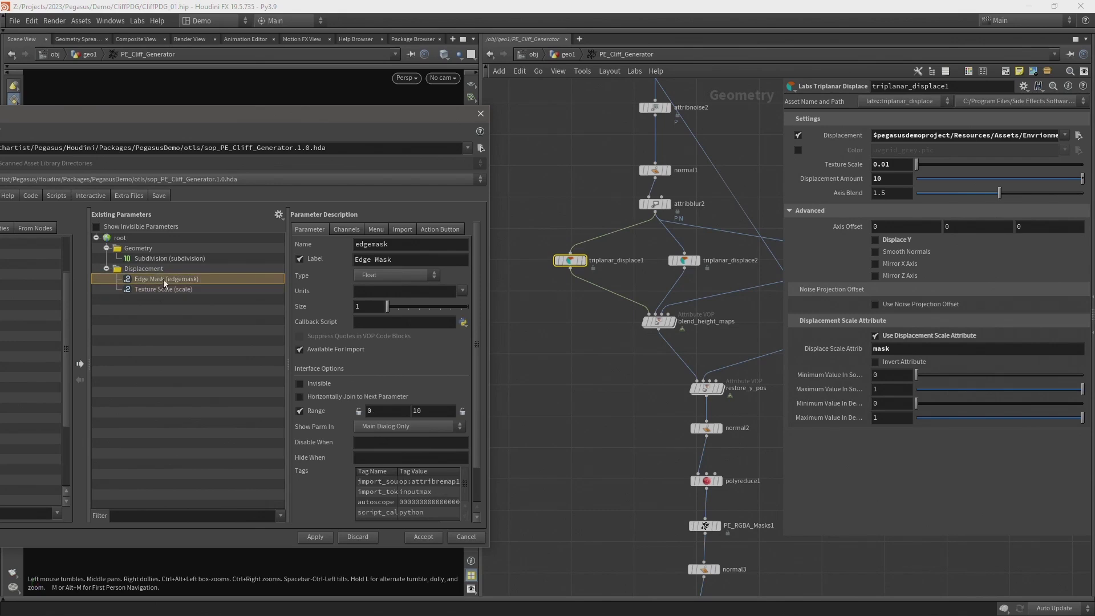
pyautogui.click(142, 288)
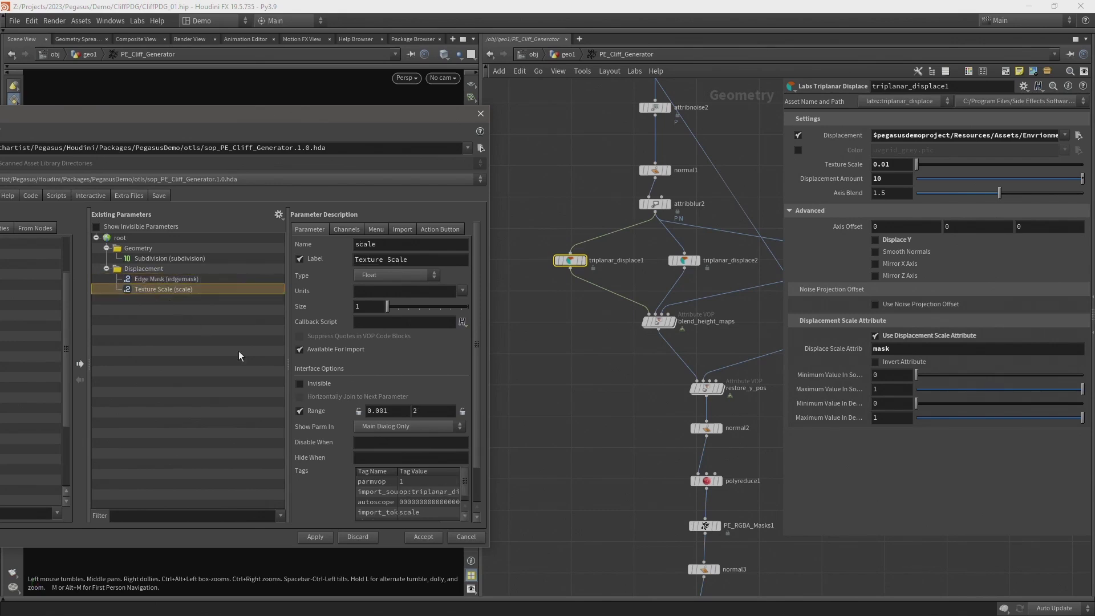
pyautogui.doubleClick(425, 410)
pyautogui.write('1')
# - Add Displacement Amount with a 0–20 range and Axis Blend to the folder, then apply
pyautogui.moveTo(841, 179); pyautogui.dragTo(154, 268)
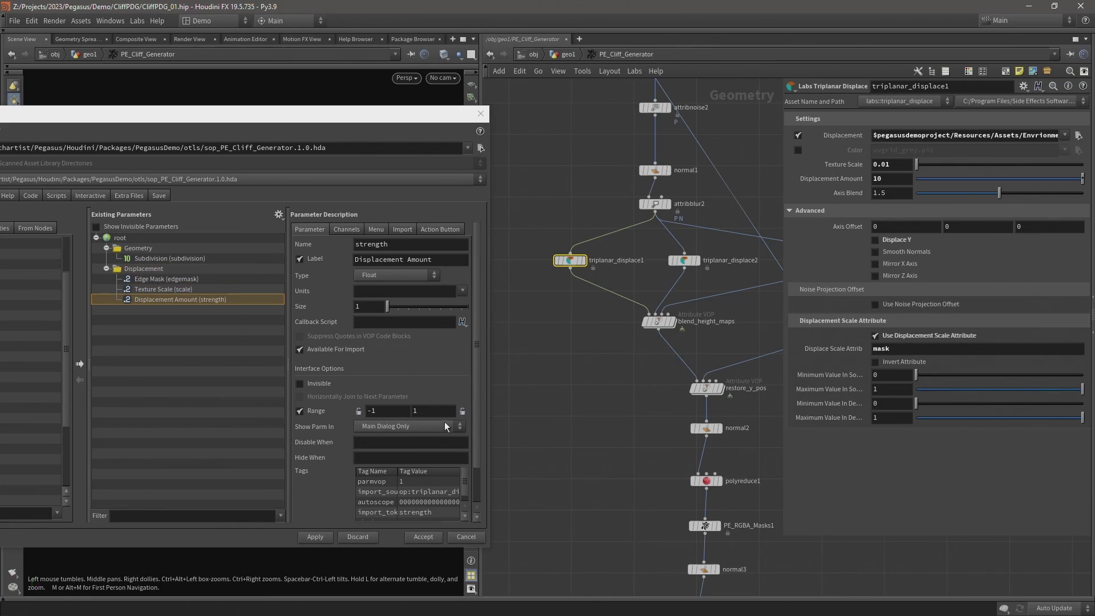
pyautogui.doubleClick(404, 413)
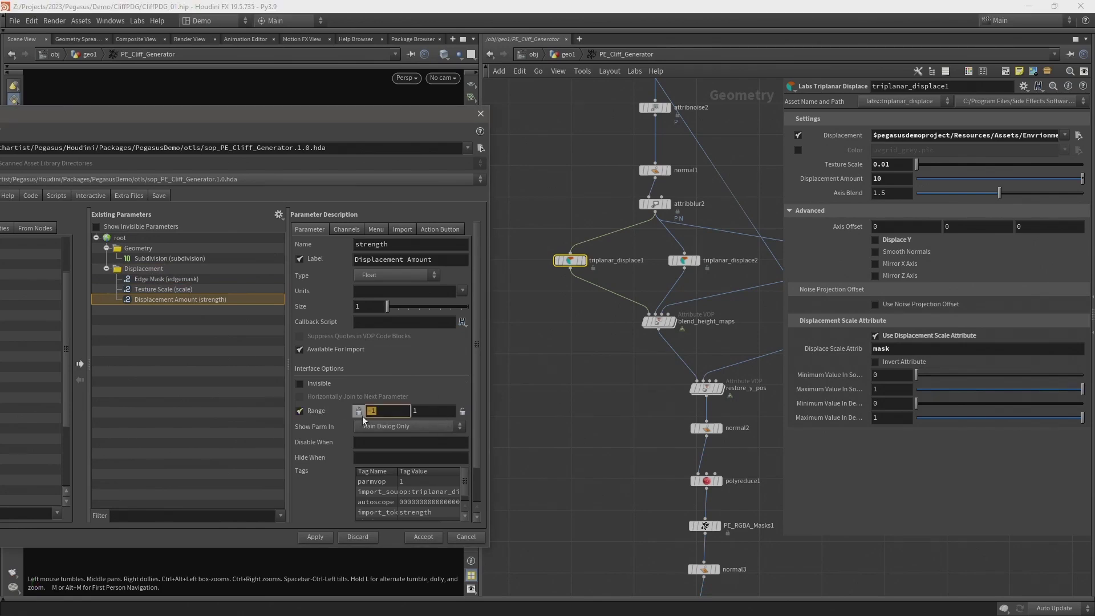
pyautogui.write('0')
pyautogui.press('Tab')
pyautogui.write('20')
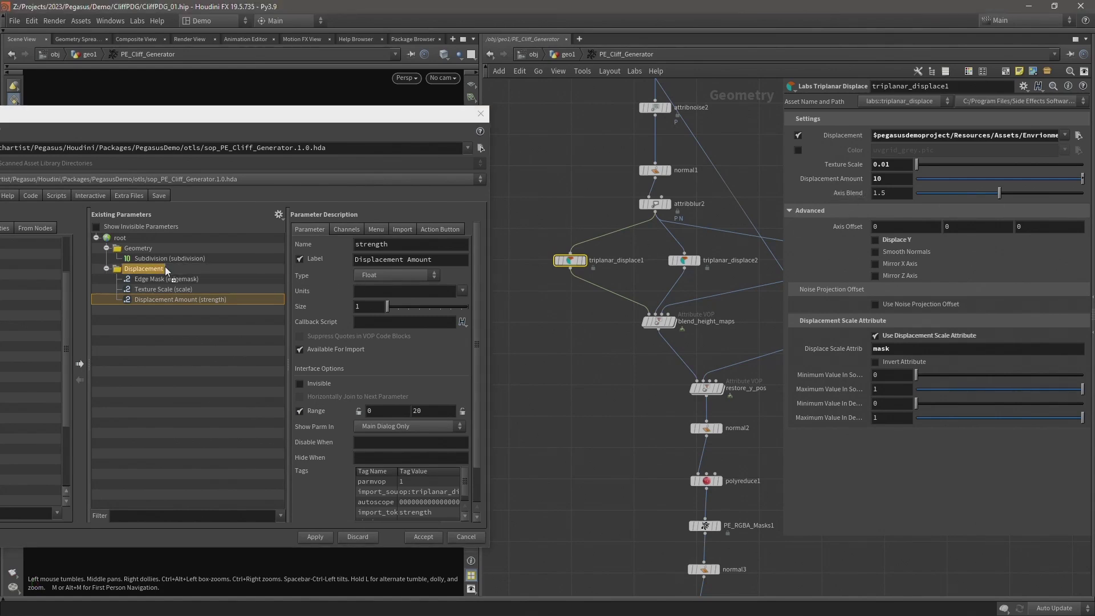
pyautogui.moveTo(166, 266); pyautogui.dragTo(165, 266)
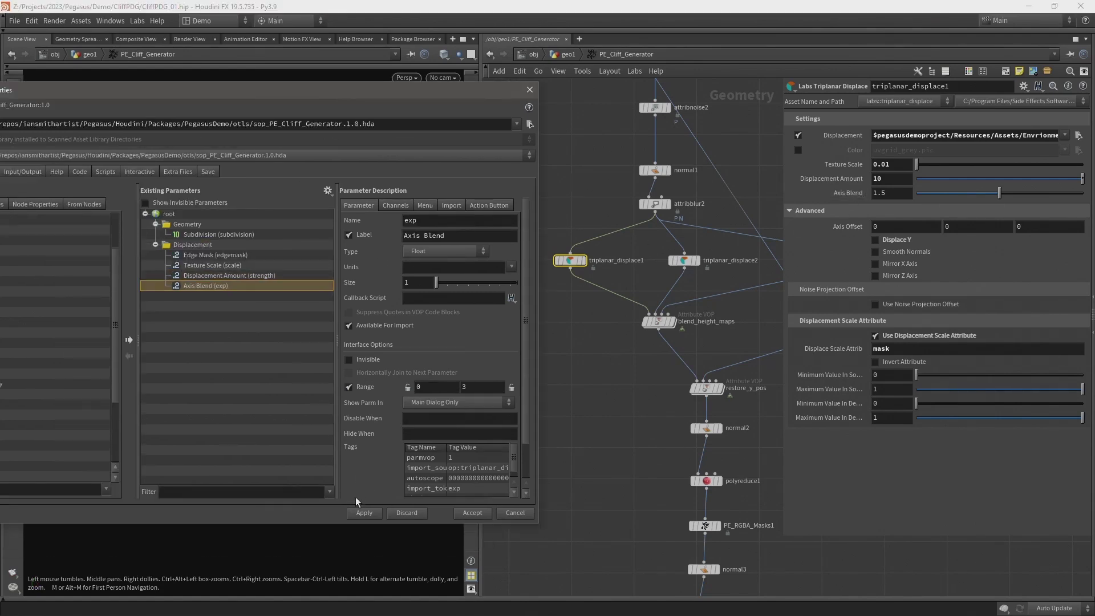
pyautogui.click(352, 515)
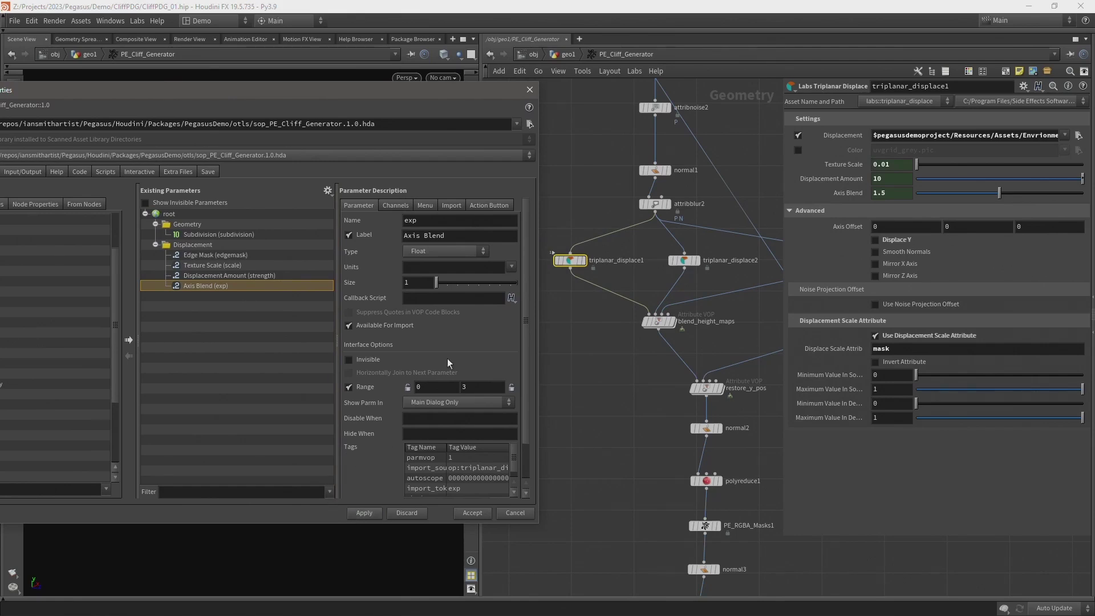
# - Inspect the Texture Scale, Displacement Amount and Axis Blend expressions and values on both triplanar nodes
pyautogui.click(838, 163)
pyautogui.click(839, 179)
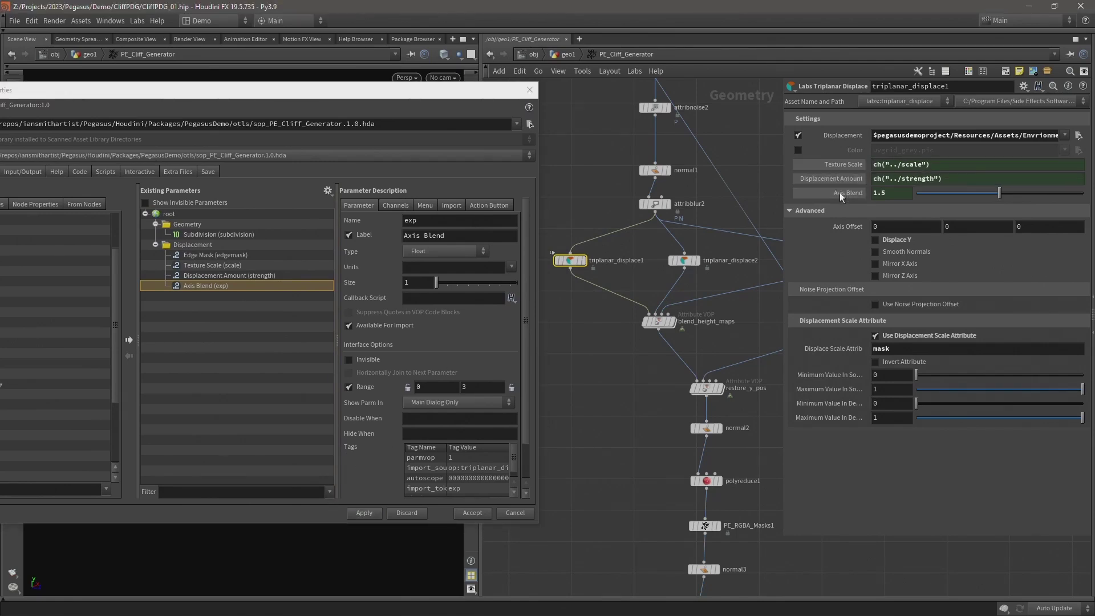
pyautogui.click(839, 192)
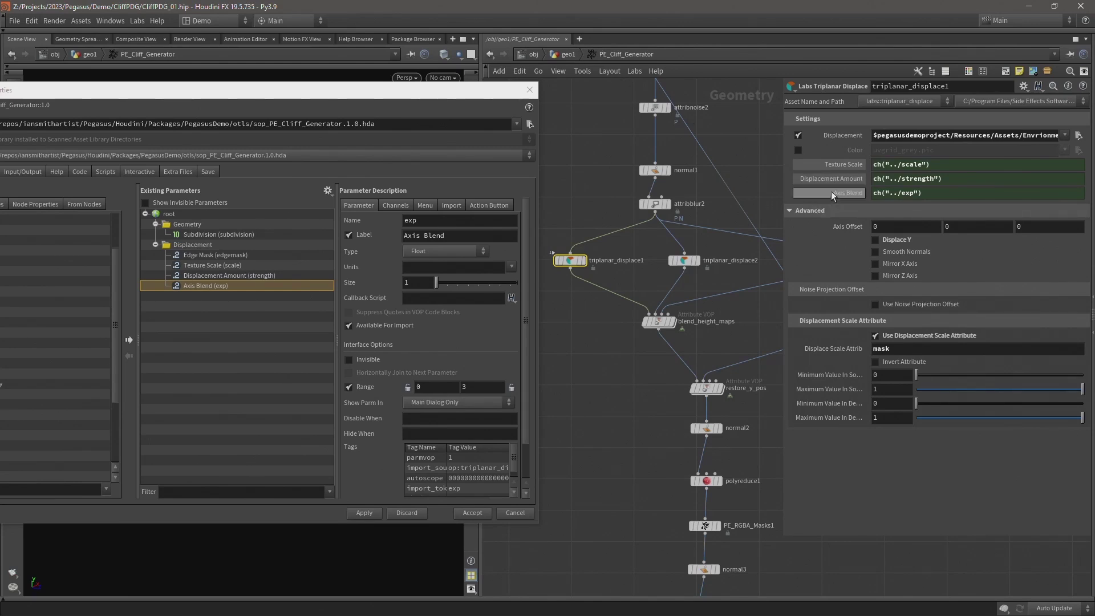
pyautogui.moveTo(690, 270); pyautogui.dragTo(687, 271)
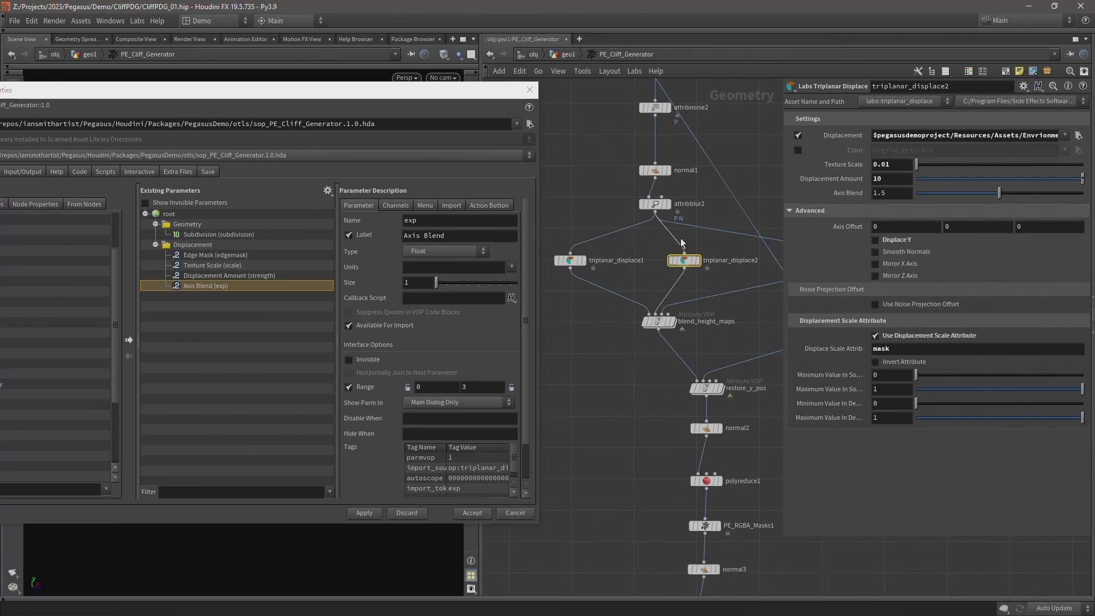
pyautogui.moveTo(565, 228); pyautogui.dragTo(591, 276)
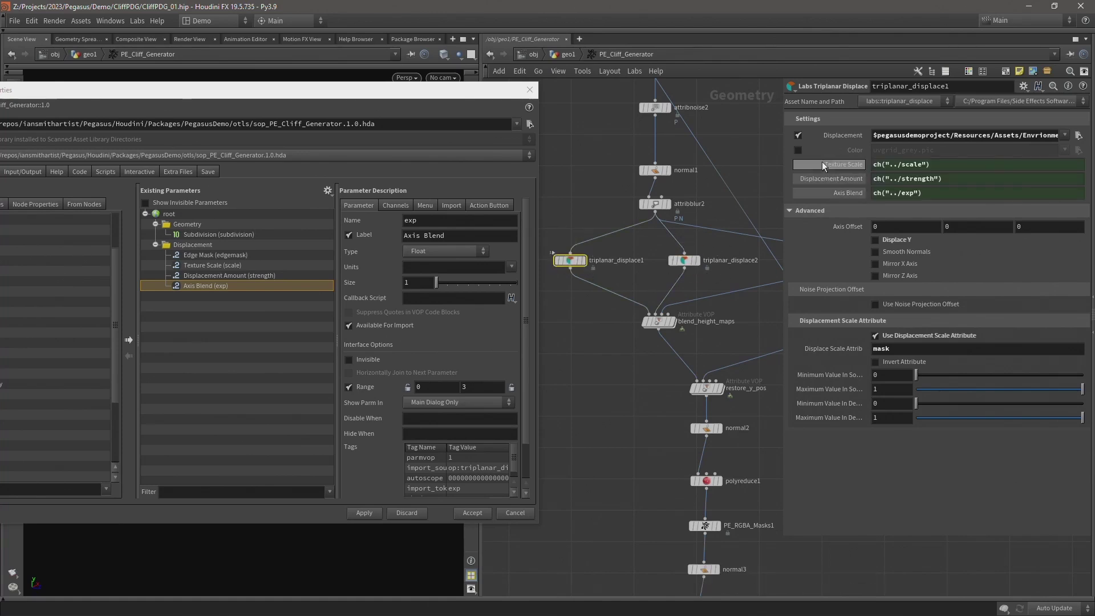
pyautogui.click(832, 165)
pyautogui.click(834, 178)
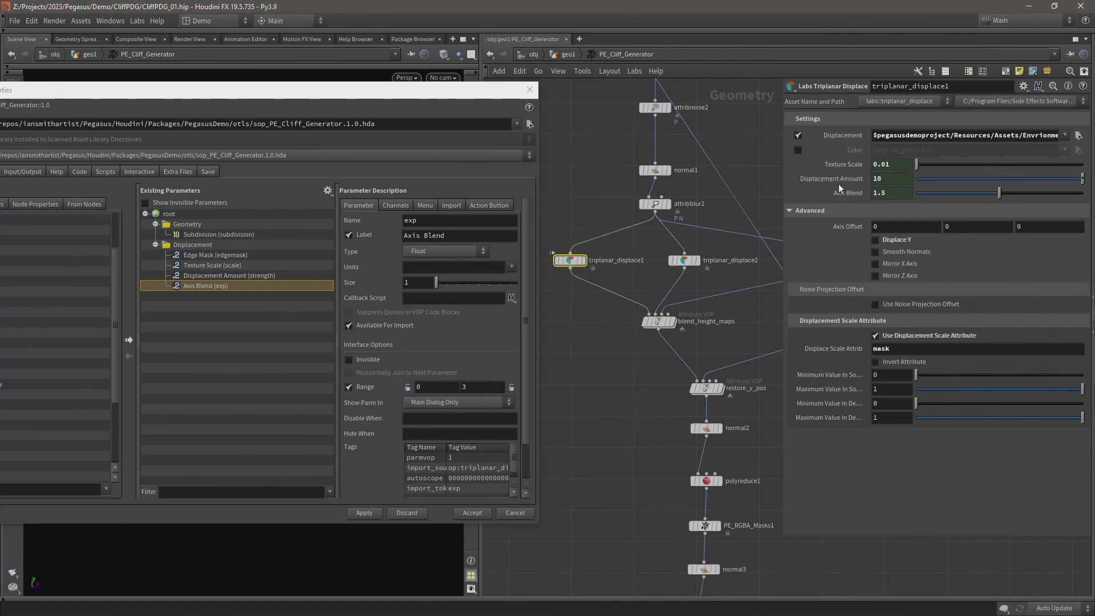
# - Link triplanar_displace2's Texture Scale to triplanar_displace1's value via a copied parameter reference
pyautogui.rightClick(839, 165)
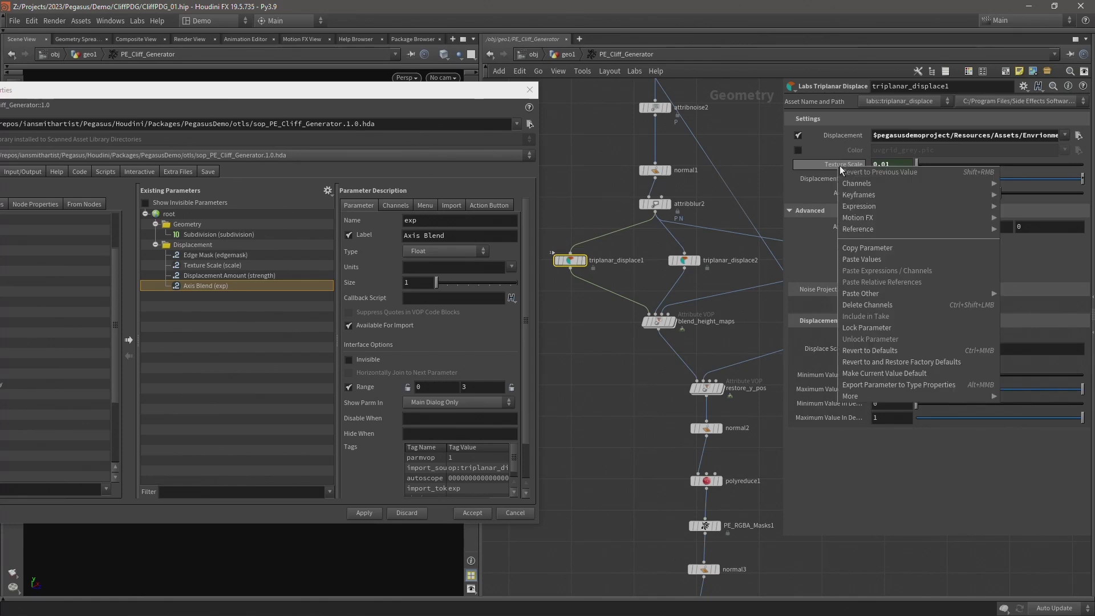
pyautogui.click(872, 246)
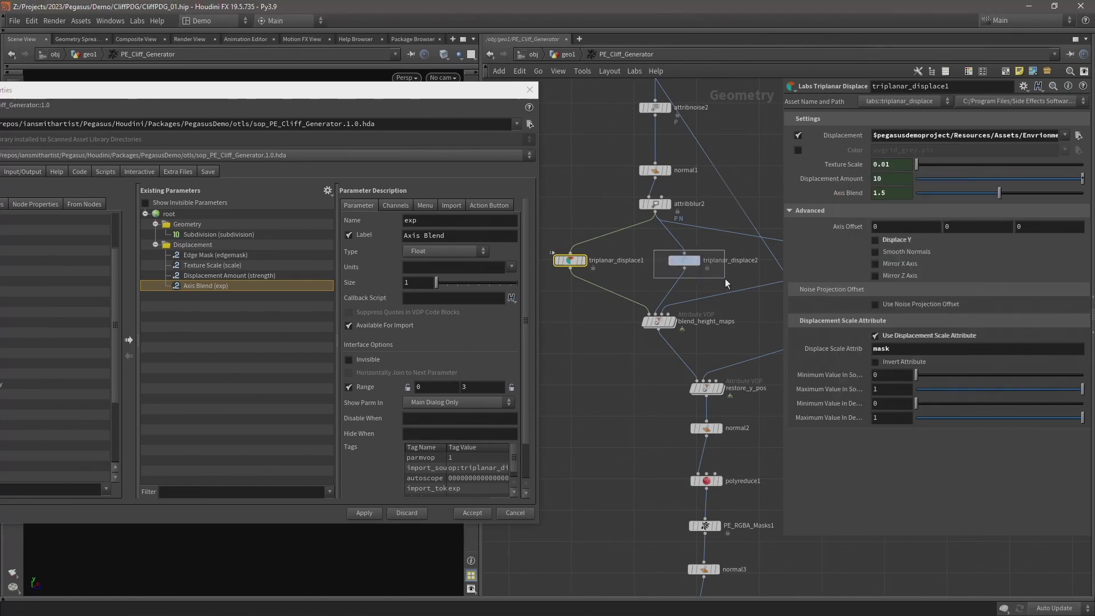
pyautogui.moveTo(724, 278); pyautogui.dragTo(725, 279)
pyautogui.rightClick(849, 167)
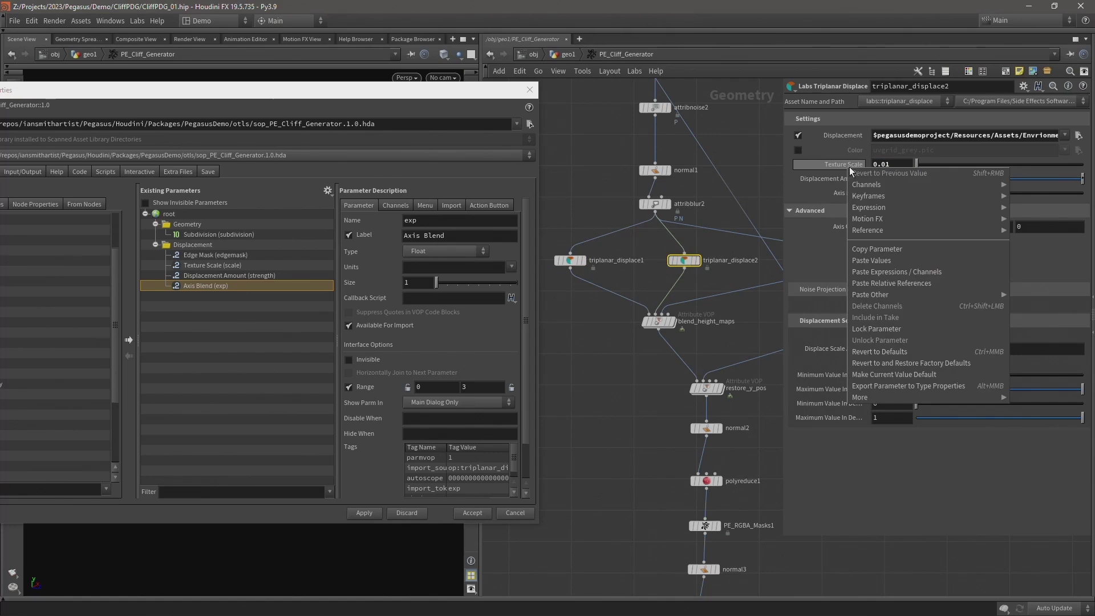
pyautogui.click(910, 285)
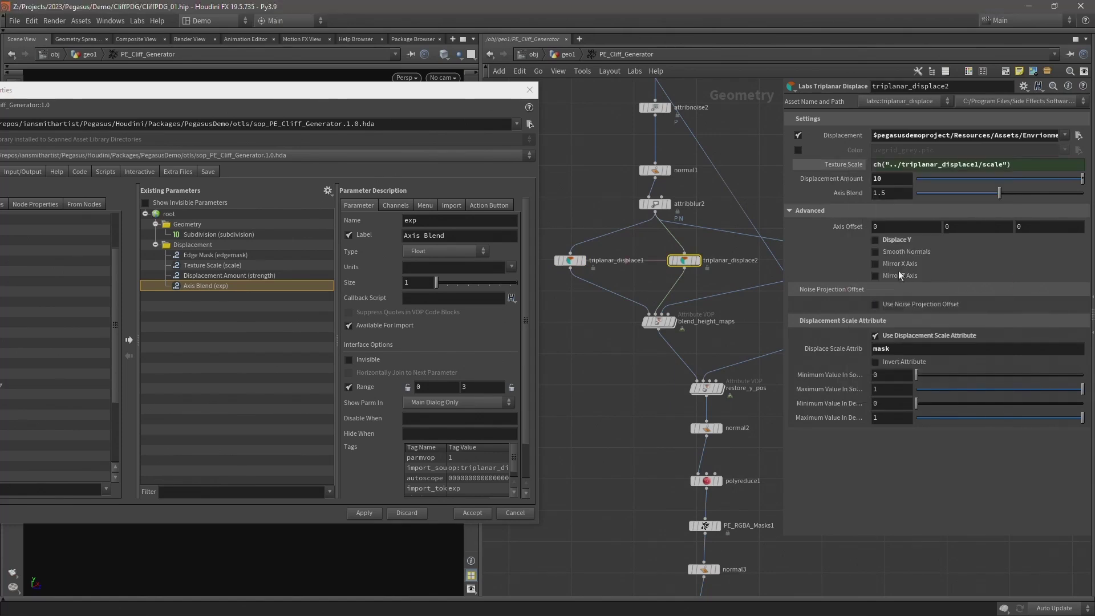
# - Link triplanar_displace2's Displacement Amount to triplanar_displace1's Displacement Amount
pyautogui.click(570, 260)
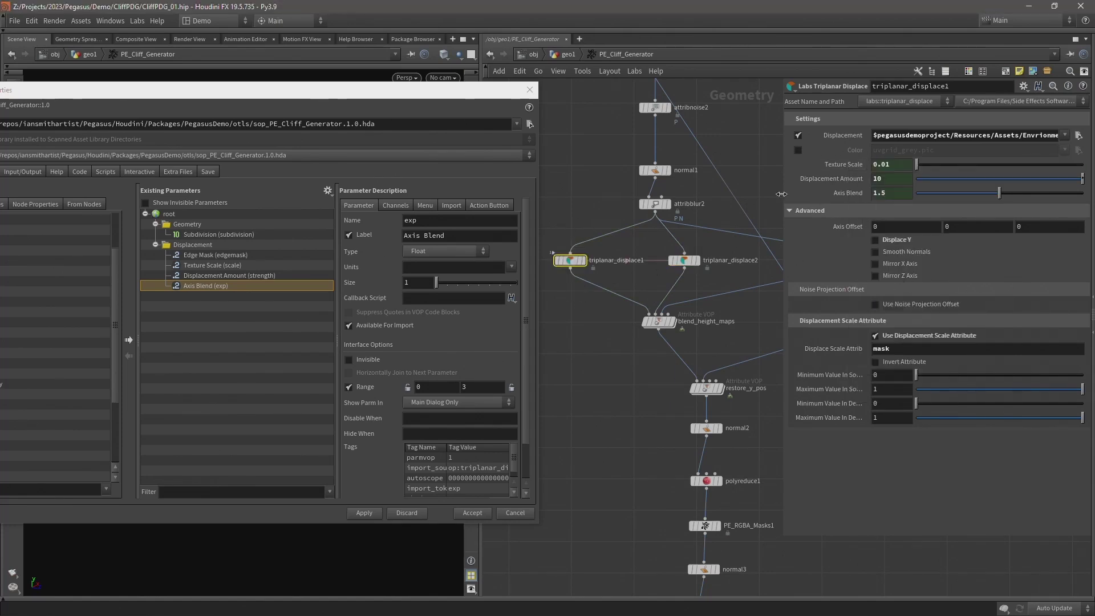
pyautogui.rightClick(820, 177)
pyautogui.click(845, 259)
pyautogui.moveTo(653, 283); pyautogui.dragTo(697, 251)
pyautogui.rightClick(837, 178)
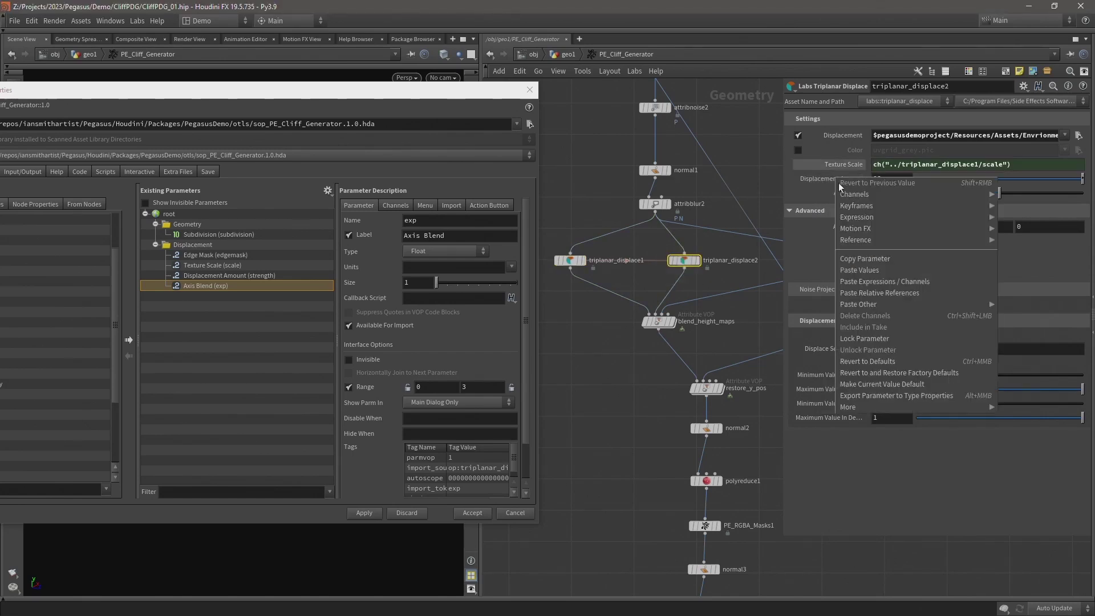
pyautogui.click(875, 293)
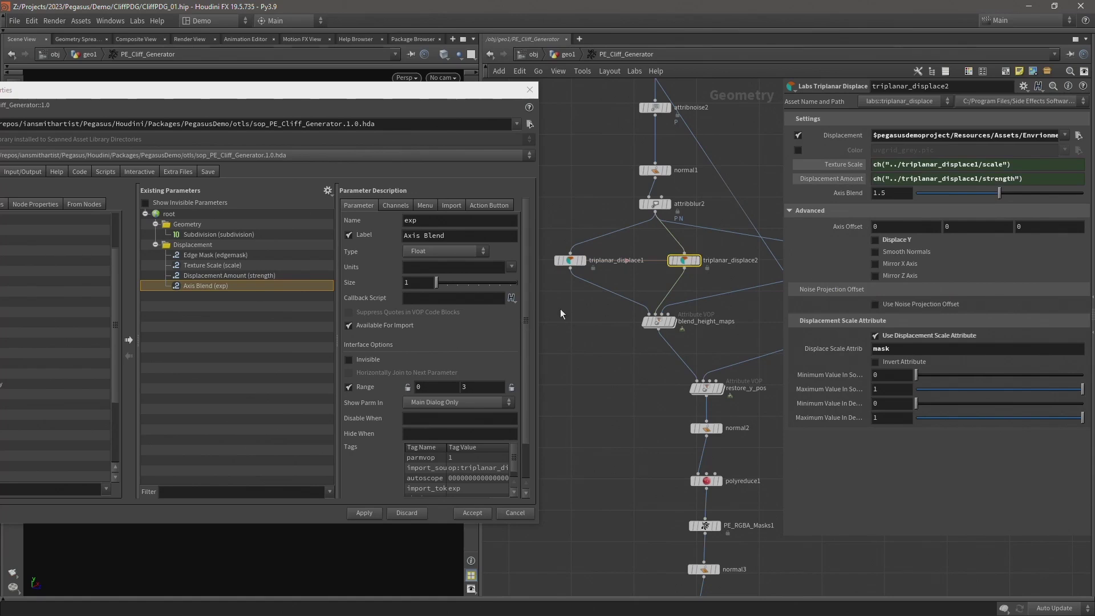
# - Link triplanar_displace2's Axis Blend to triplanar_displace1's Axis Blend
pyautogui.click(570, 260)
pyautogui.rightClick(832, 184)
pyautogui.rightClick(823, 187)
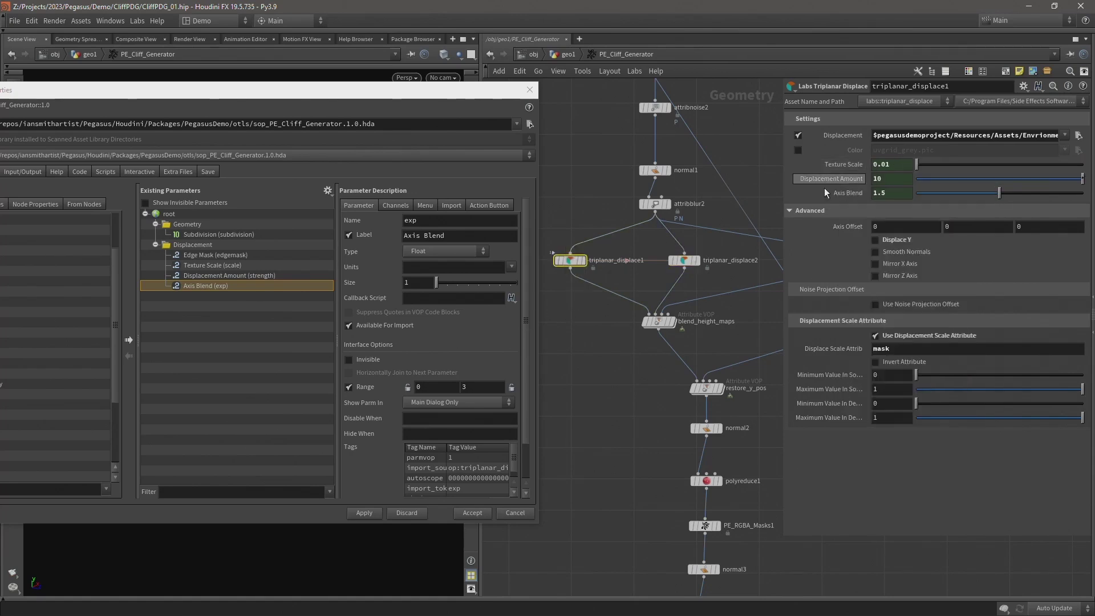
pyautogui.rightClick(828, 191)
pyautogui.click(860, 270)
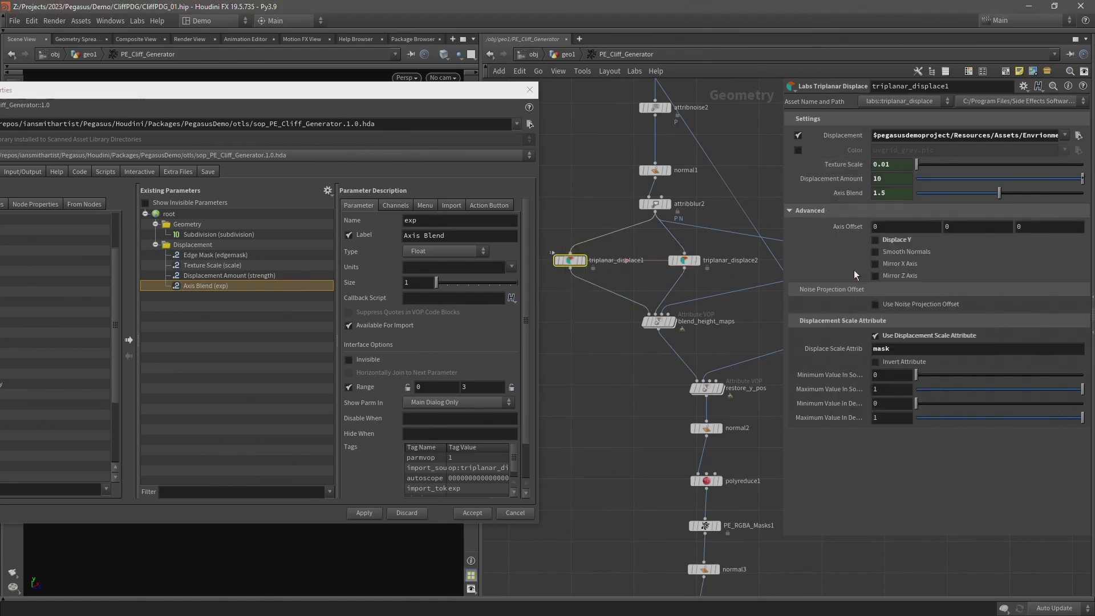
pyautogui.click(684, 260)
pyautogui.rightClick(851, 195)
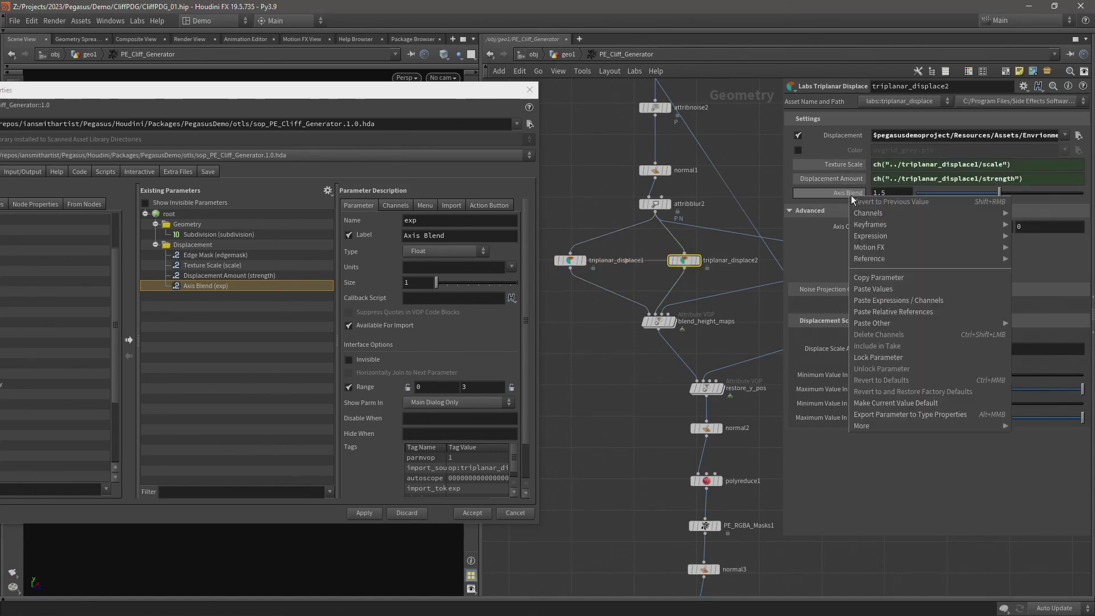
pyautogui.click(886, 311)
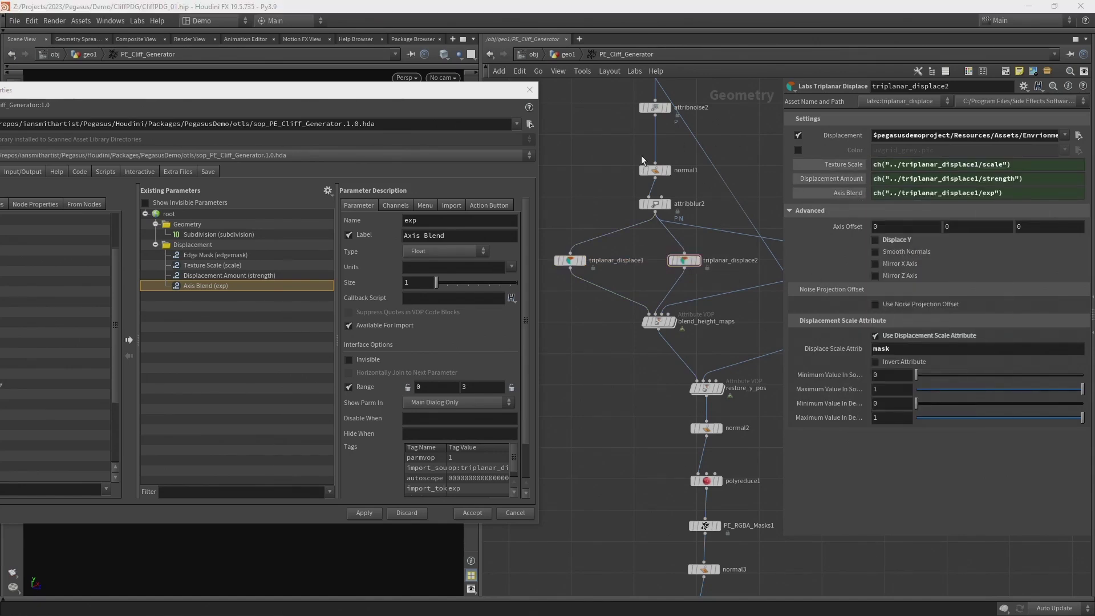
pyautogui.click(570, 260)
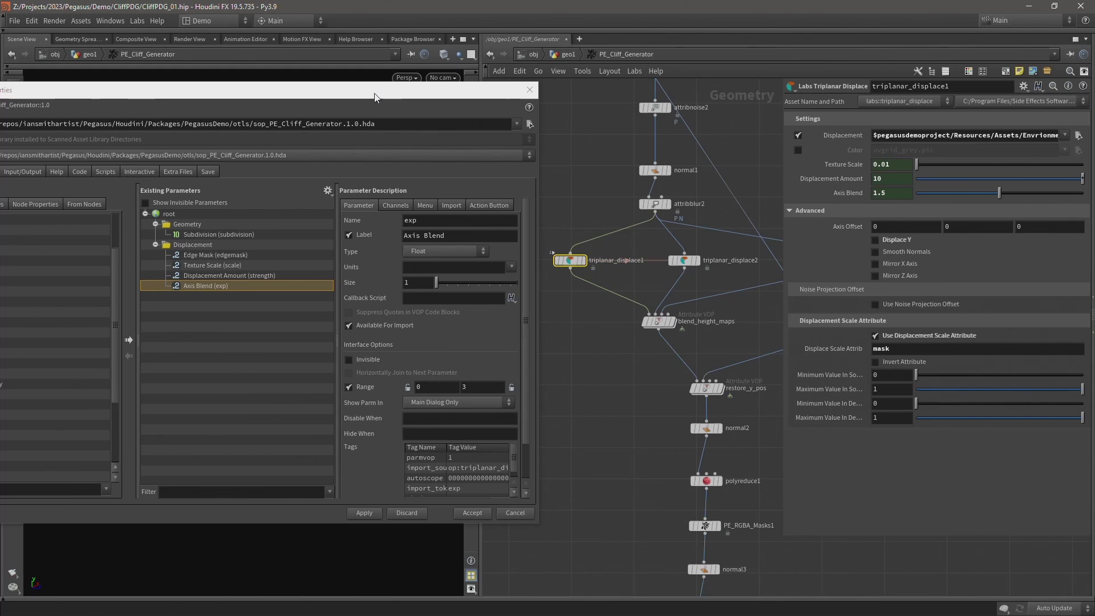
# - Add a Simple folder named fld_displacmenttextures, labelled Displacement Textures, and apply it
pyautogui.moveTo(374, 97); pyautogui.dragTo(481, 99)
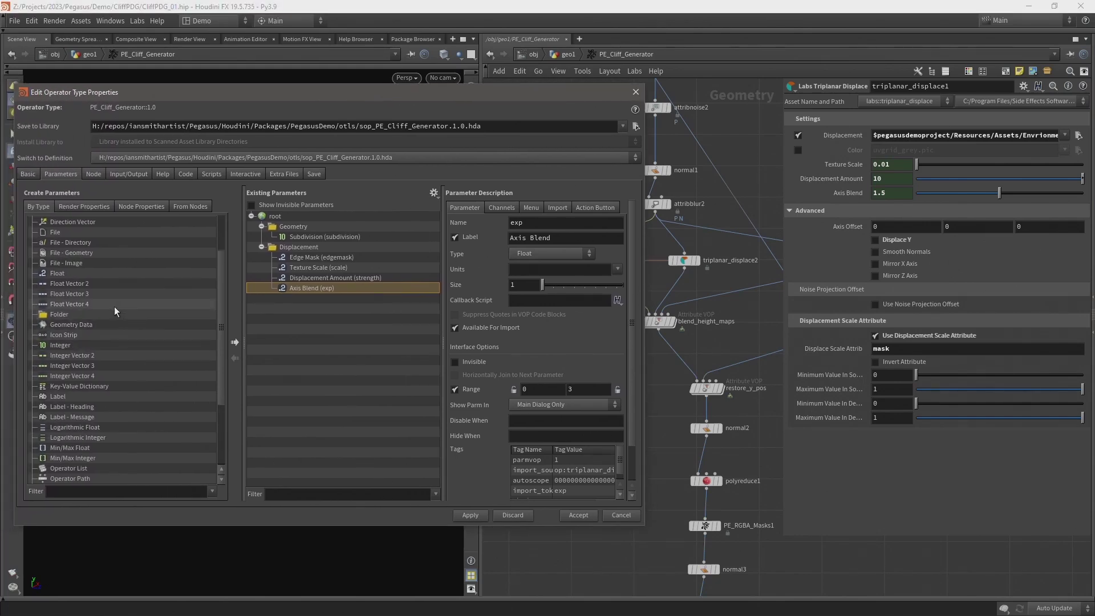
pyautogui.moveTo(103, 312)
pyautogui.mouseDown()
pyautogui.moveTo(88, 314)
pyautogui.moveTo(241, 237)
pyautogui.moveTo(270, 245)
pyautogui.mouseUp()
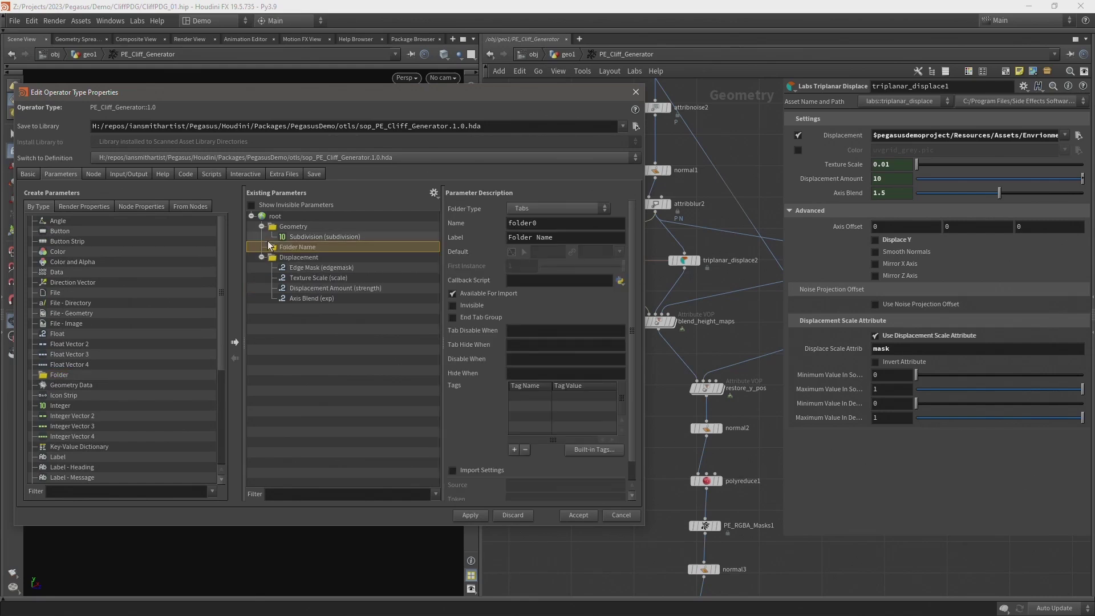
pyautogui.doubleClick(561, 217)
pyautogui.write('fld')
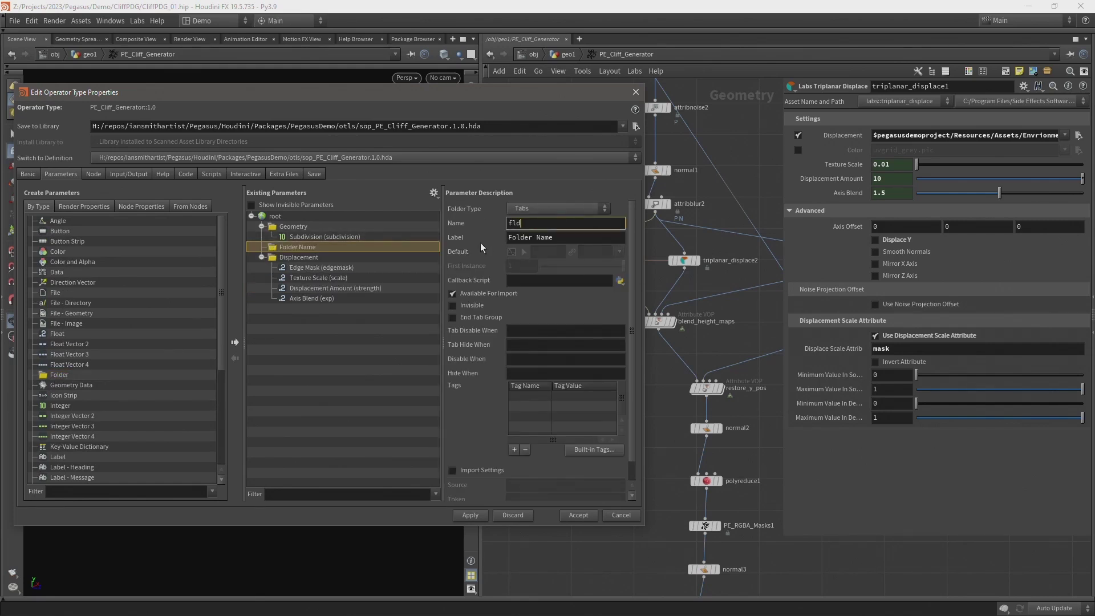
pyautogui.write('_displacmenttextures')
pyautogui.press('Tab')
pyautogui.write('Displa')
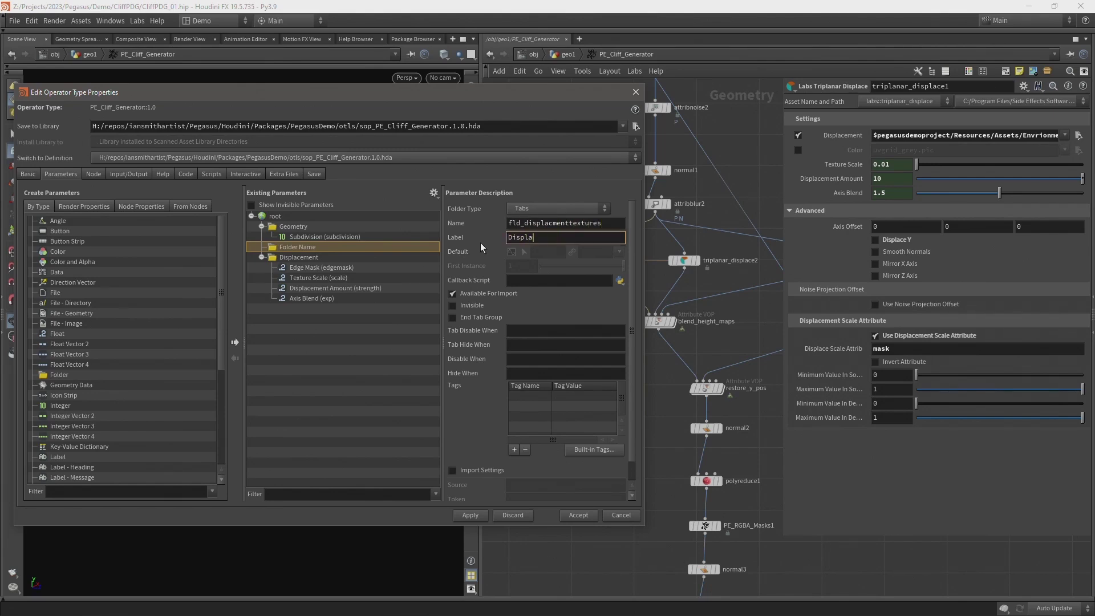
pyautogui.write('cement Textures')
pyautogui.press('Return')
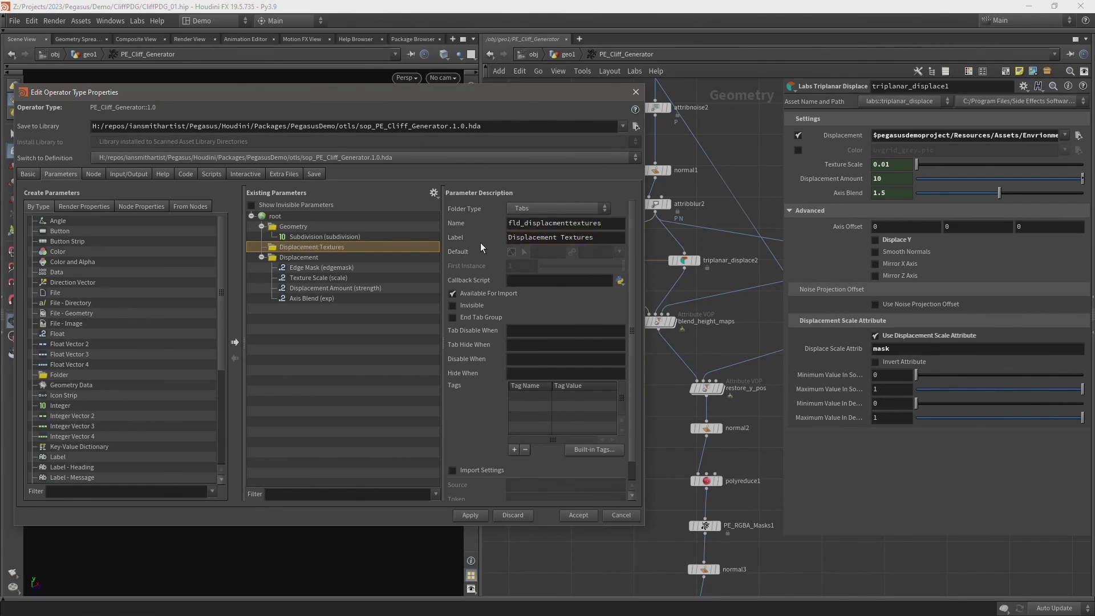
pyautogui.click(548, 208)
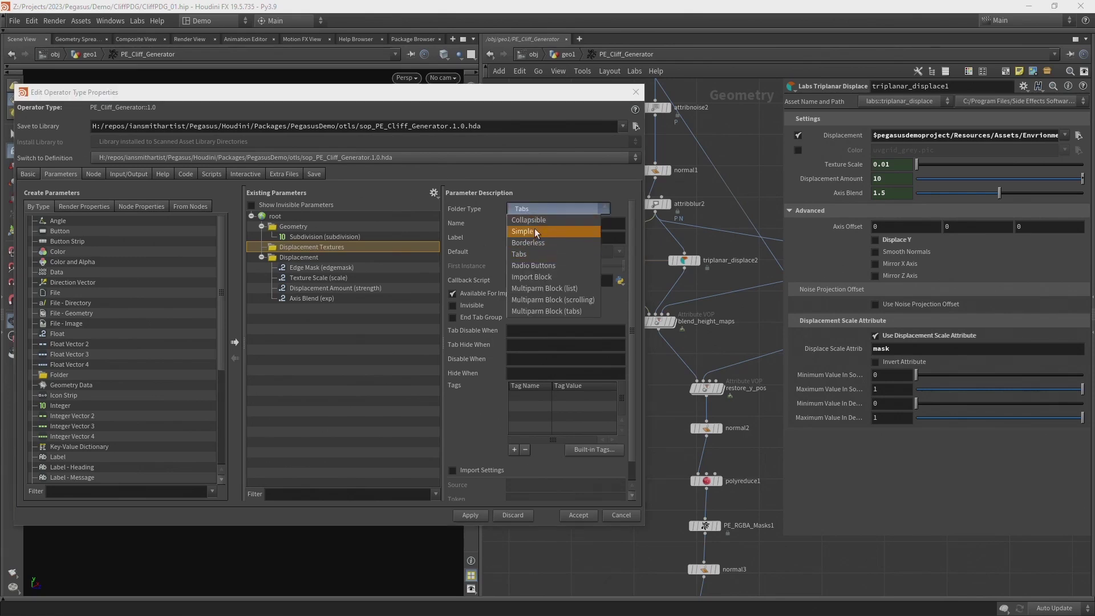
pyautogui.click(535, 228)
pyautogui.click(469, 514)
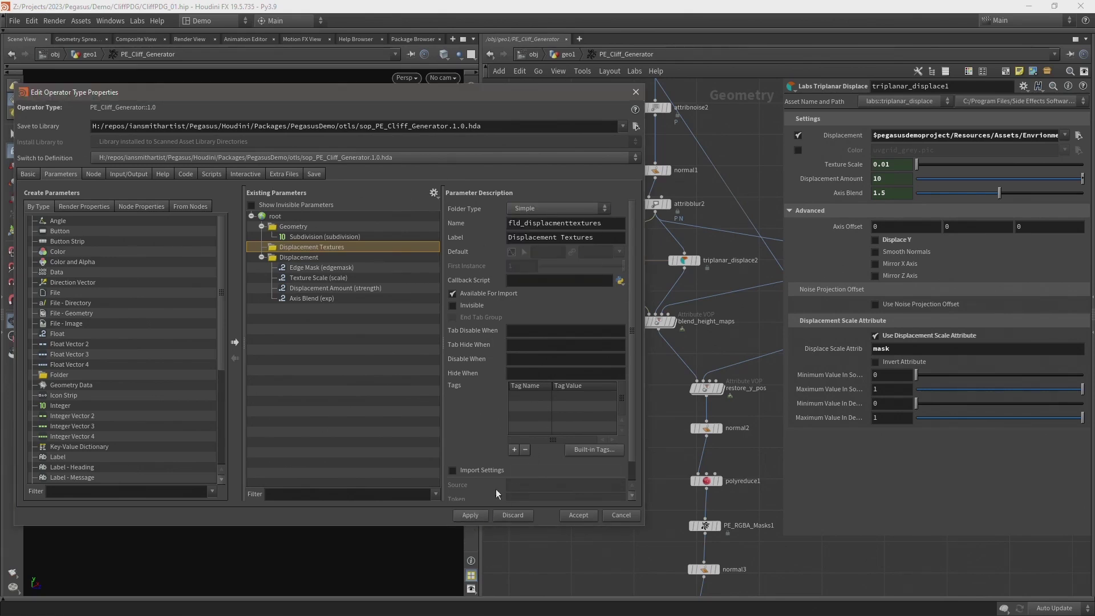
pyautogui.moveTo(511, 97); pyautogui.dragTo(412, 92)
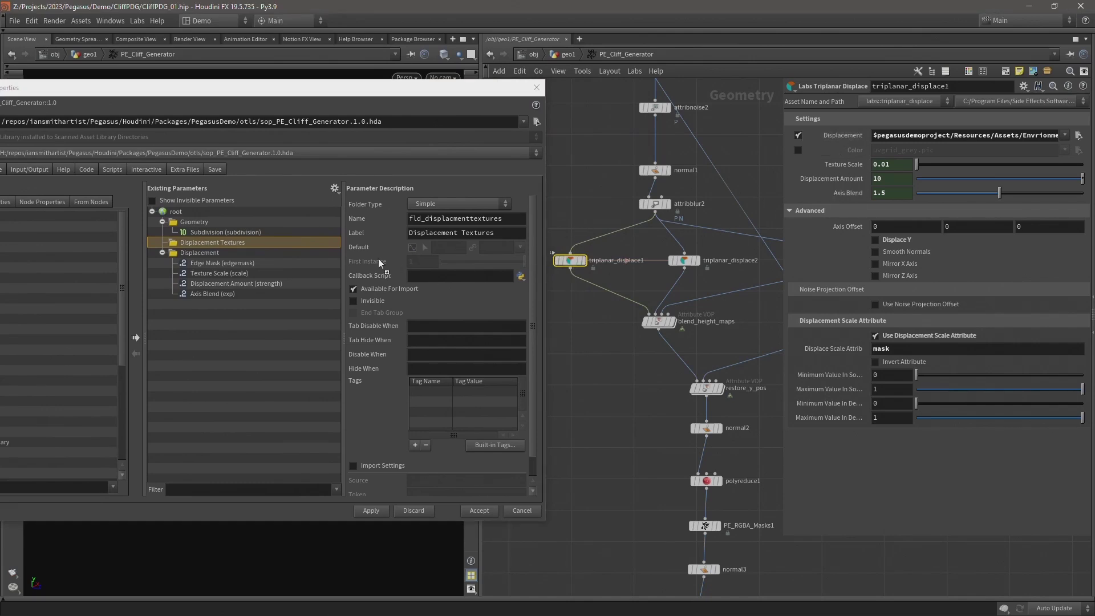
# - Move the first texture parameter into Displacement Textures and rename it displacement1
pyautogui.moveTo(378, 259); pyautogui.dragTo(201, 242)
pyautogui.click(685, 260)
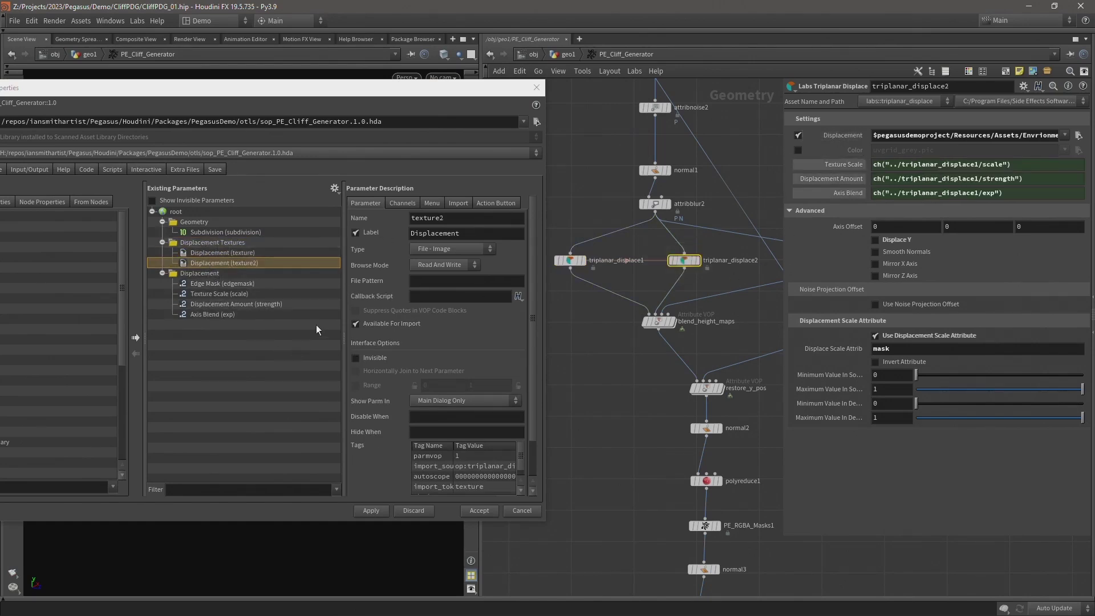
pyautogui.click(227, 253)
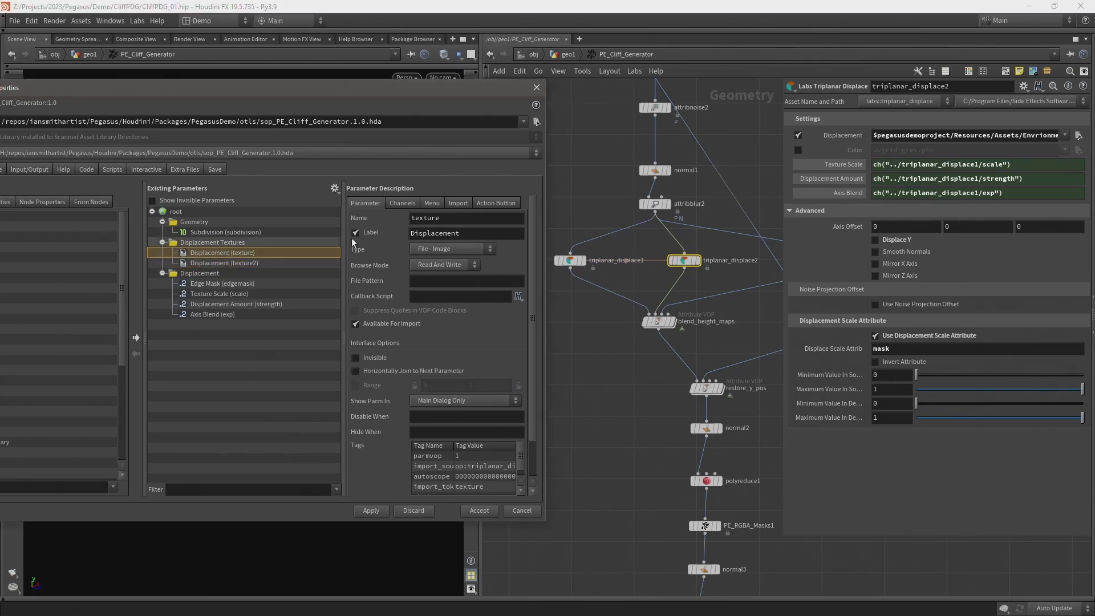
pyautogui.click(449, 218)
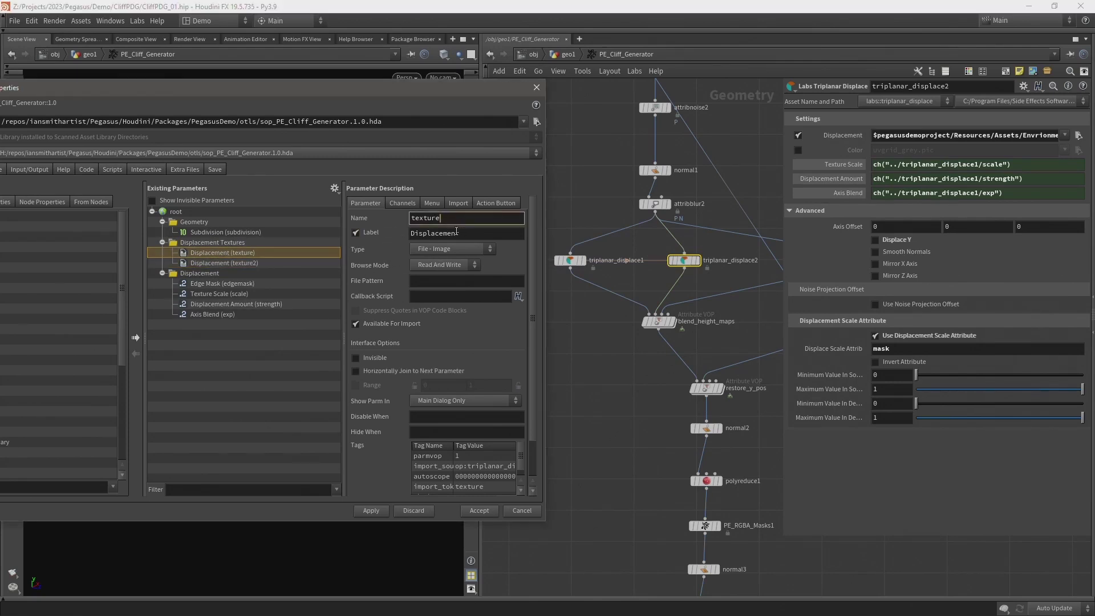
pyautogui.hotkey('ctrl', 'a')
pyautogui.write('displacement1')
# - Rename the second displacement texture parameter to displacement2
pyautogui.click(156, 262)
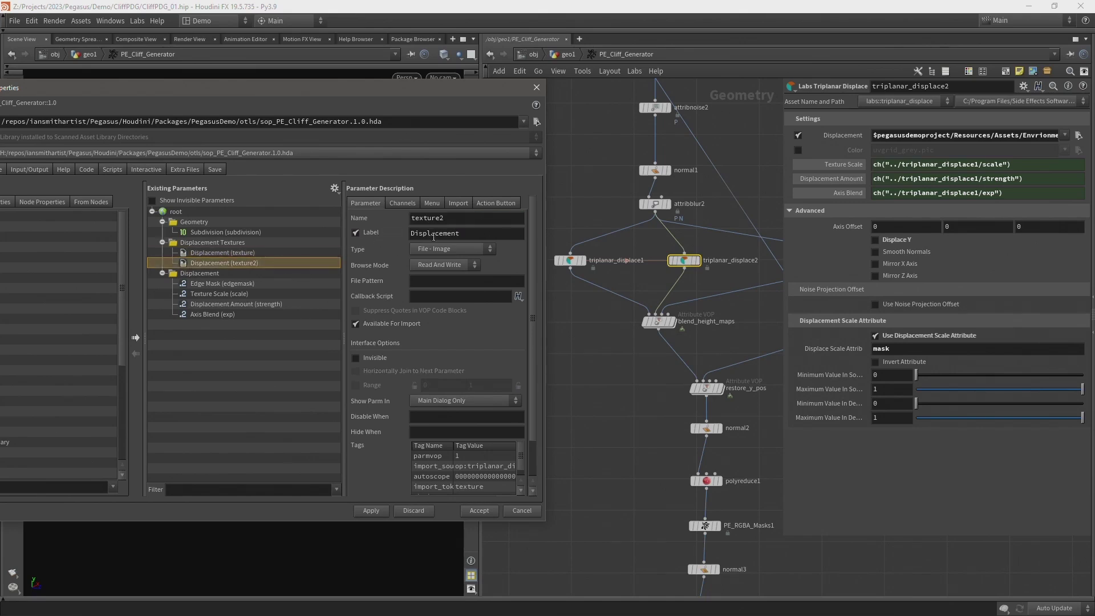
pyautogui.doubleClick(474, 221)
pyautogui.write('displaceme')
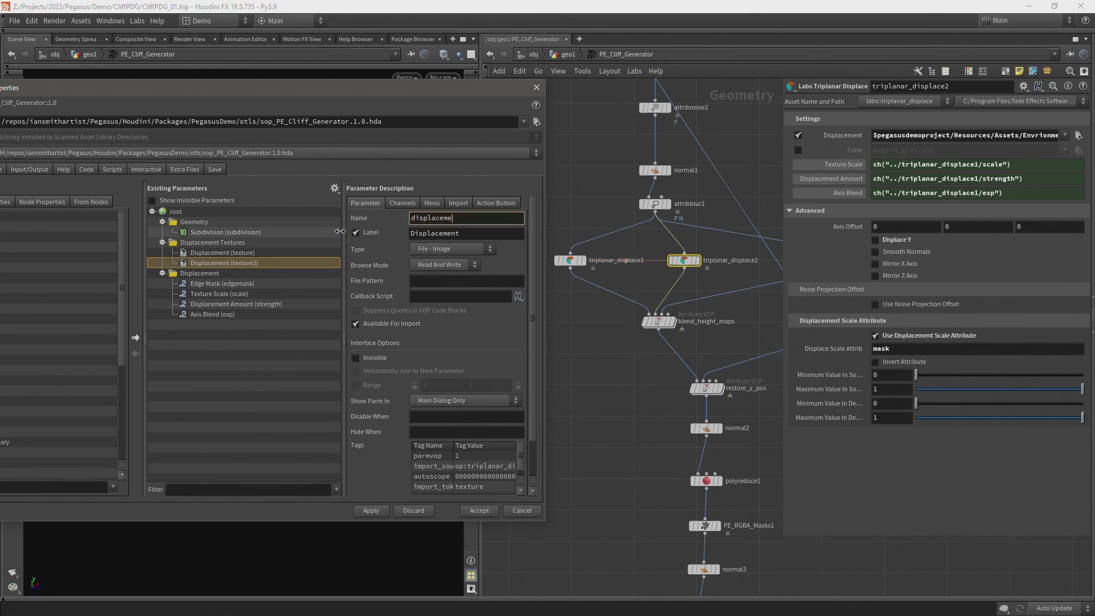
pyautogui.write('nt2')
pyautogui.press('Return')
pyautogui.moveTo(187, 94); pyautogui.dragTo(296, 84)
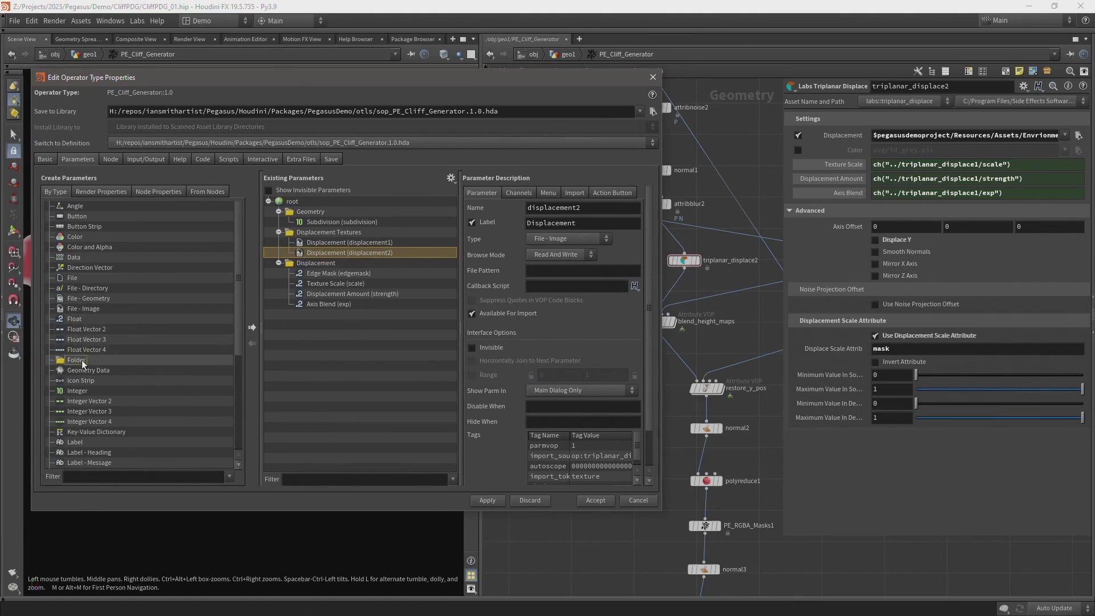
# - Add a Simple folder named fld_geooutput, labelled Geometry Output, under the root
pyautogui.moveTo(81, 361); pyautogui.dragTo(297, 212)
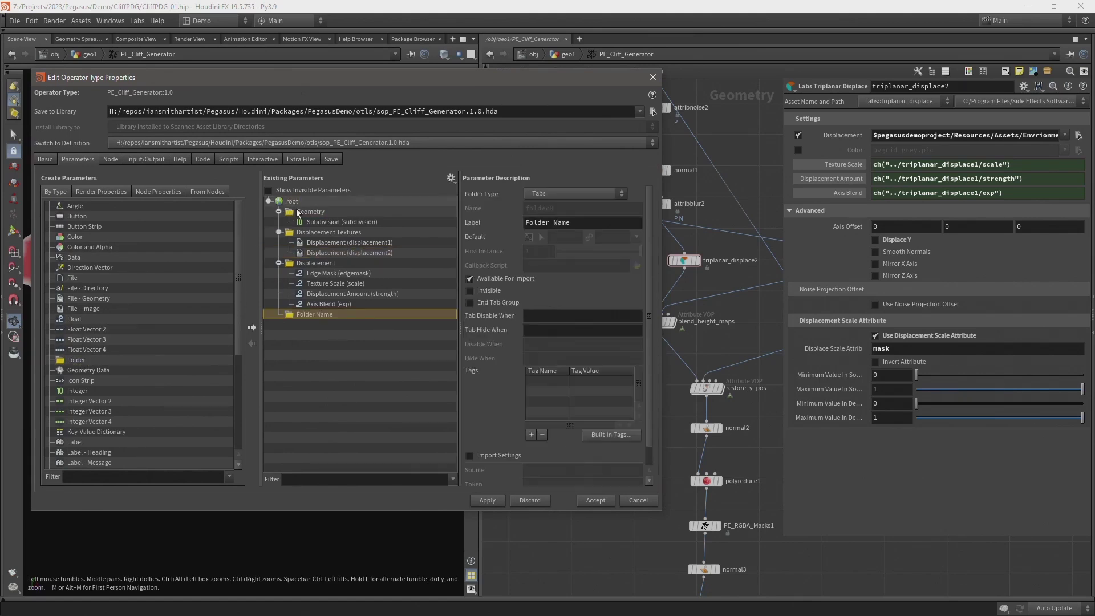
pyautogui.tripleClick(558, 222)
pyautogui.click(559, 193)
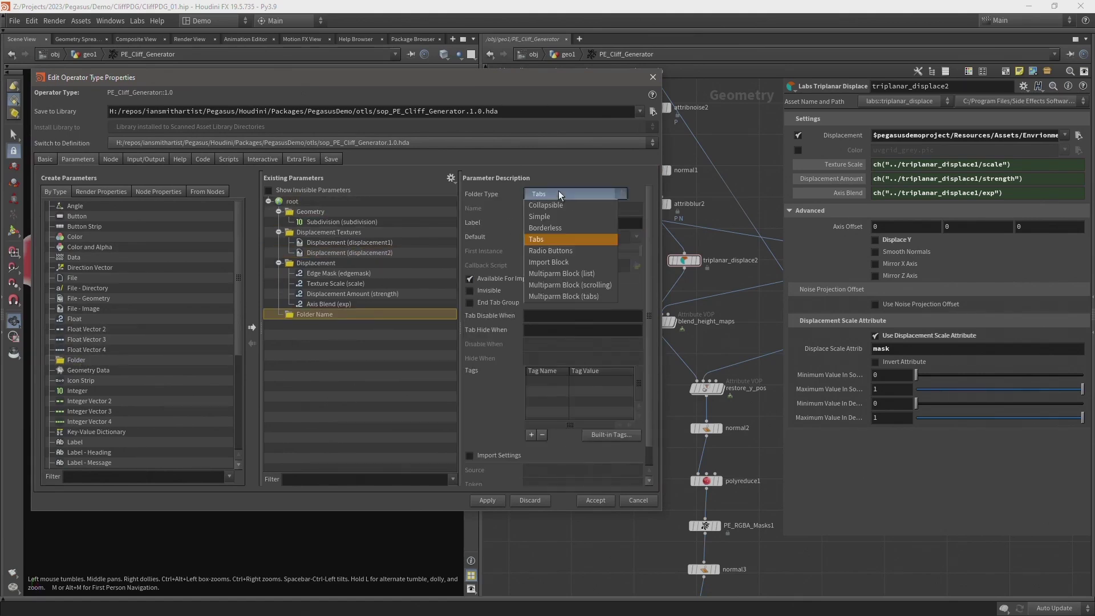
pyautogui.click(545, 217)
pyautogui.write('fld_geo')
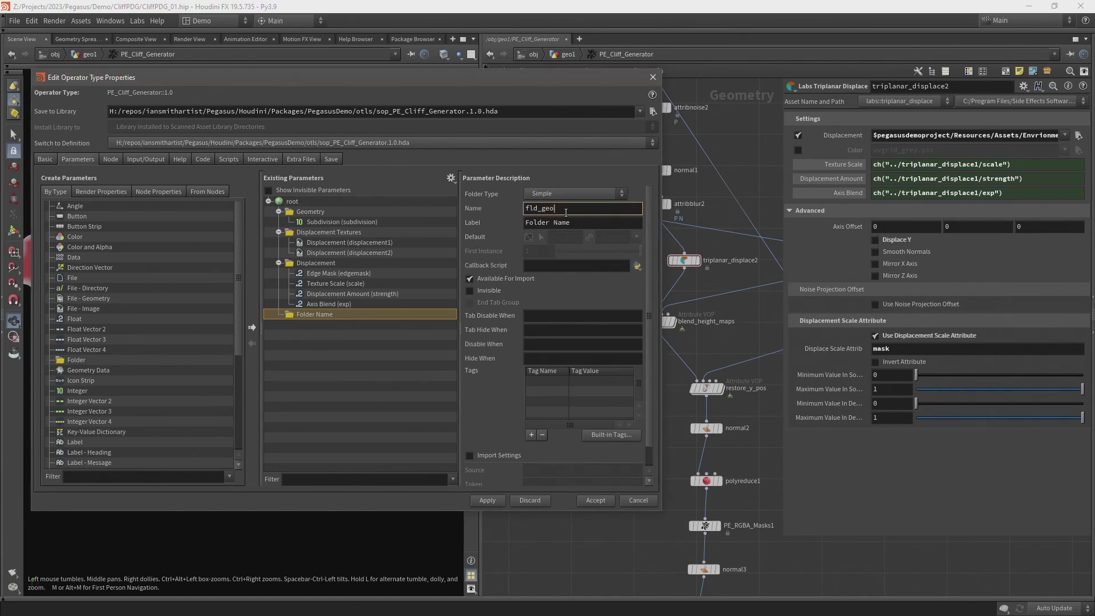
pyautogui.write('output')
pyautogui.press('Tab')
pyautogui.write('Geometry')
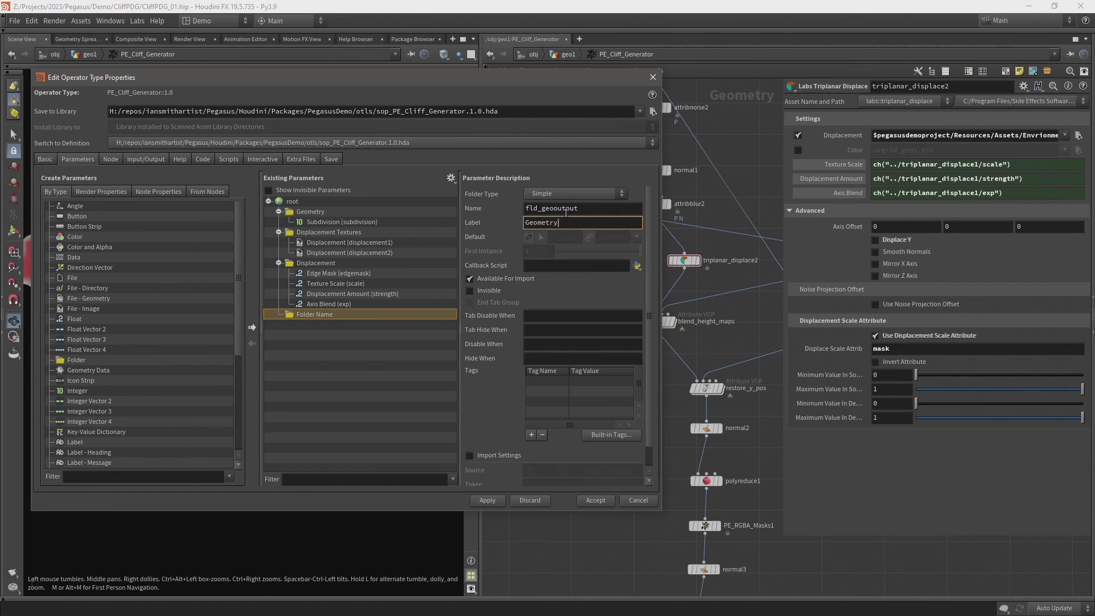
pyautogui.write(' Output')
pyautogui.press('Return')
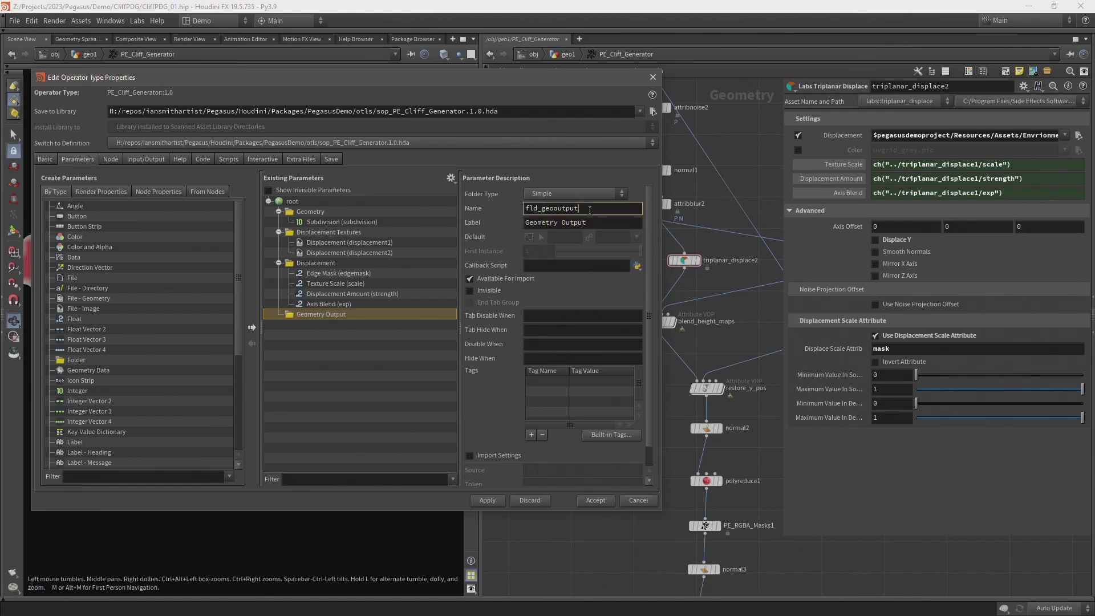
# - Rename the Geometry folder to fld_geoinput with the label Geometry Input
pyautogui.click(342, 212)
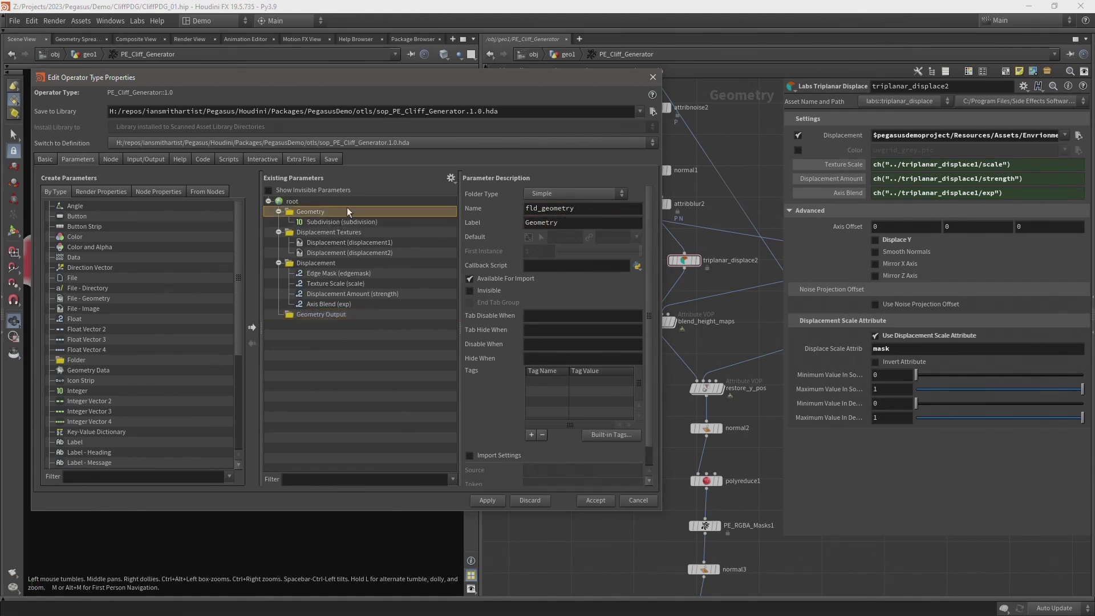
pyautogui.click(598, 212)
pyautogui.press('BackSpace')
pyautogui.press('BackSpace')
pyautogui.press('BackSpace')
pyautogui.press('BackSpace')
pyautogui.write('input')
pyautogui.press('Tab')
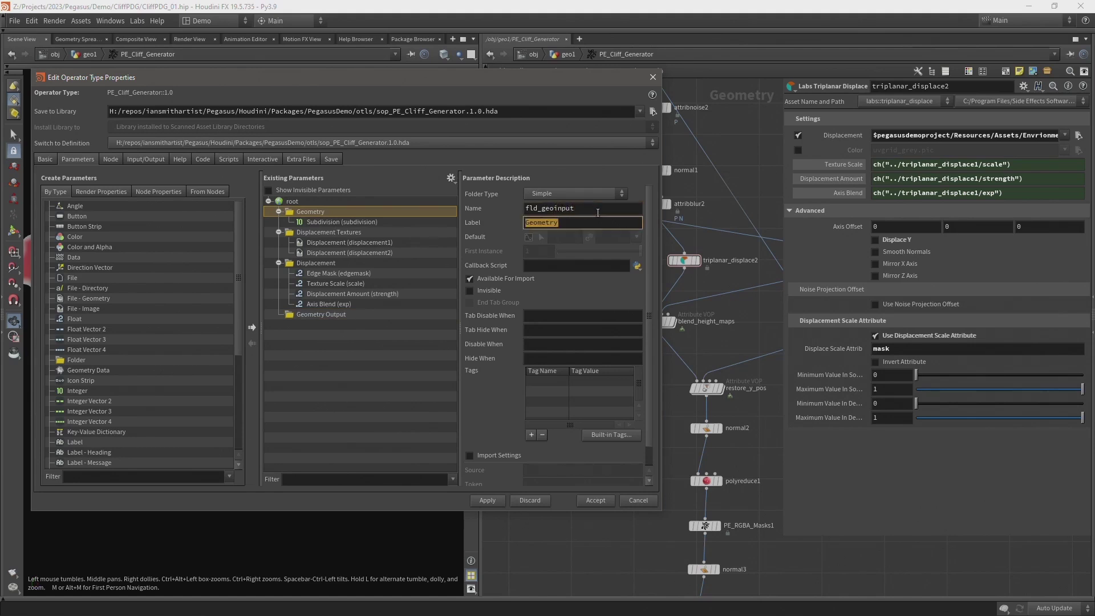
pyautogui.press('BackSpace')
pyautogui.hotkey('ctrl', 'z')
pyautogui.write('Input')
pyautogui.press('Return')
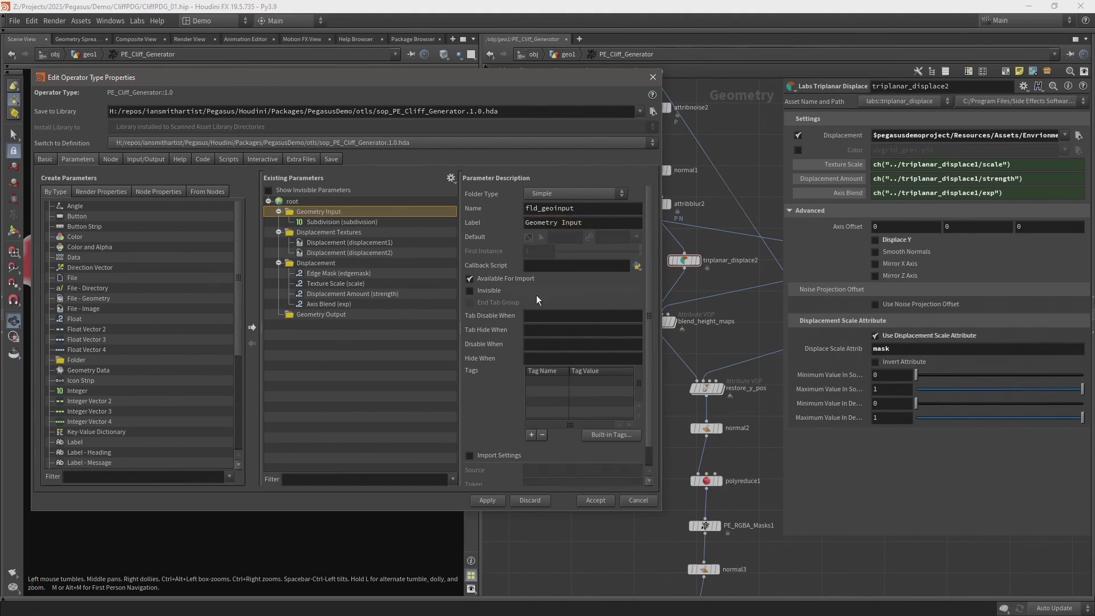
pyautogui.click(312, 313)
# - Add polyreduce1's Percent To Keep to the Geometry Output folder, then apply and accept
pyautogui.click(707, 482)
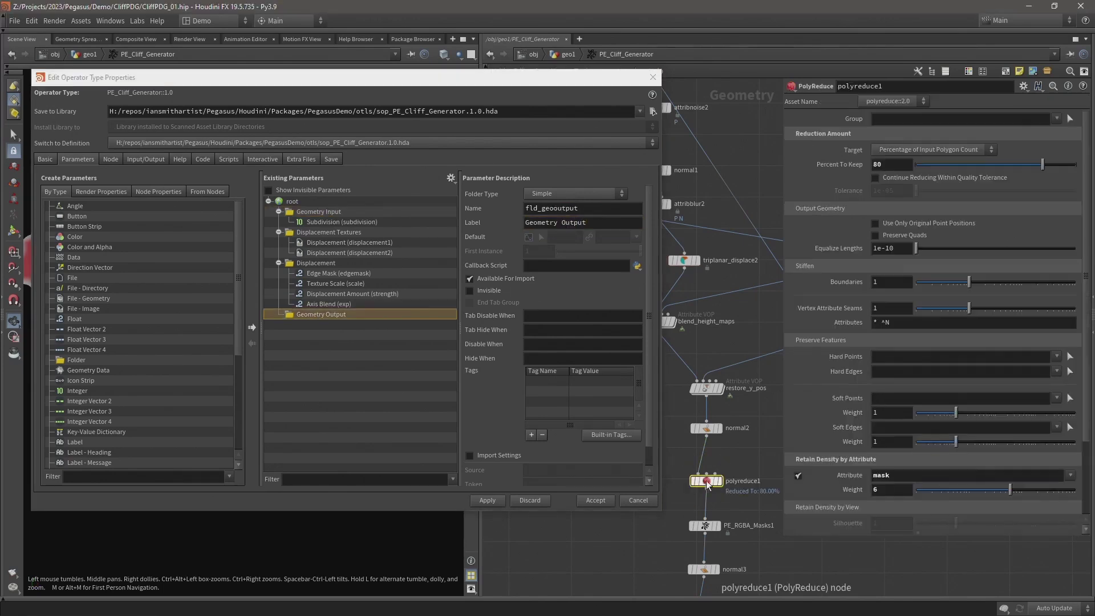
pyautogui.moveTo(843, 163); pyautogui.dragTo(350, 310)
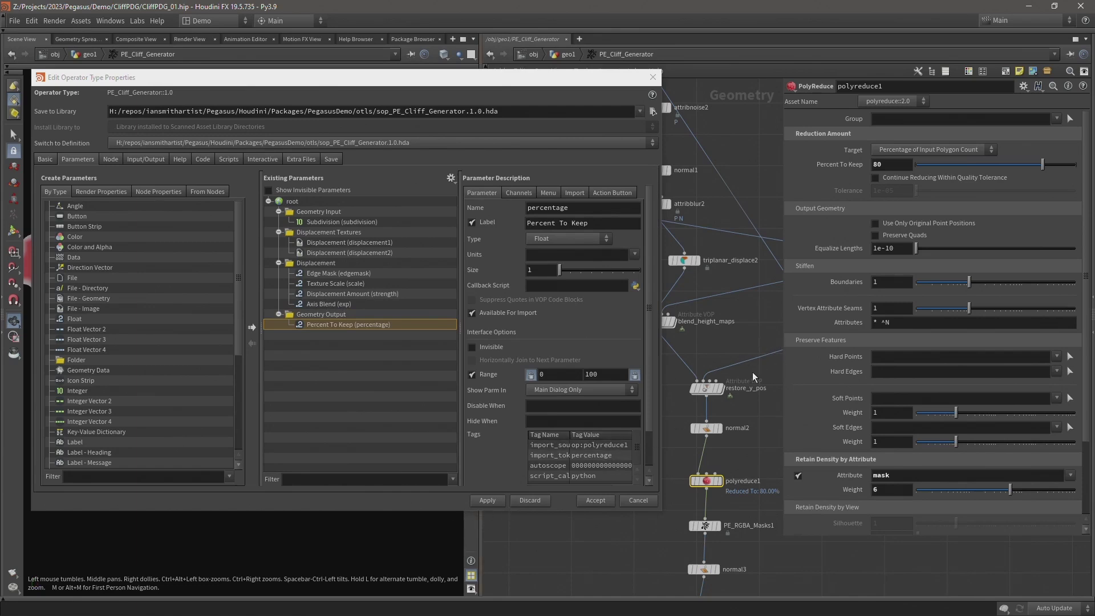
pyautogui.click(490, 501)
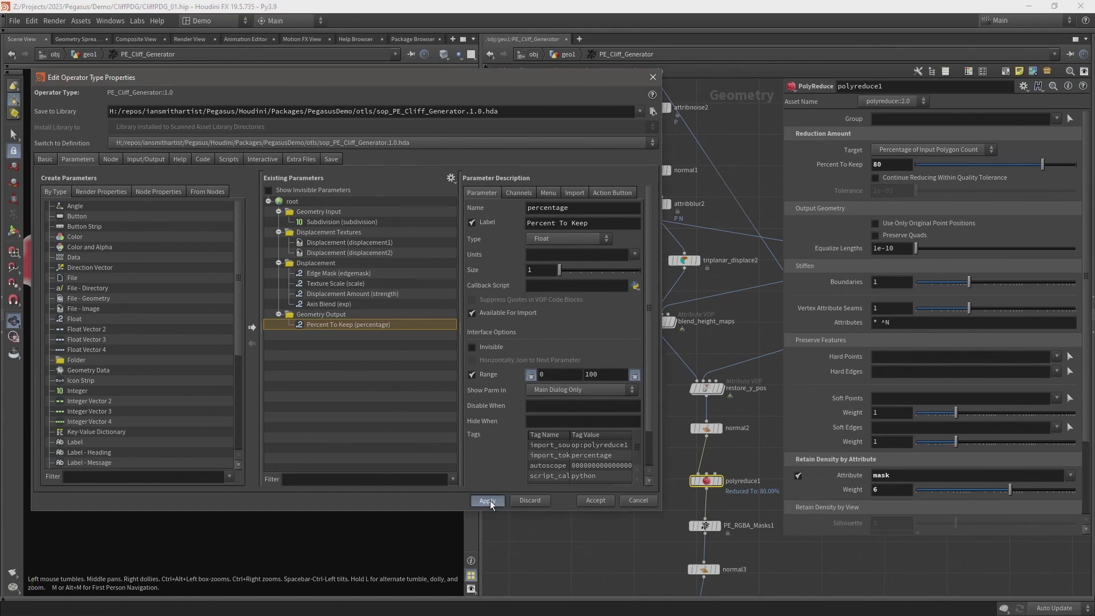
pyautogui.click(594, 501)
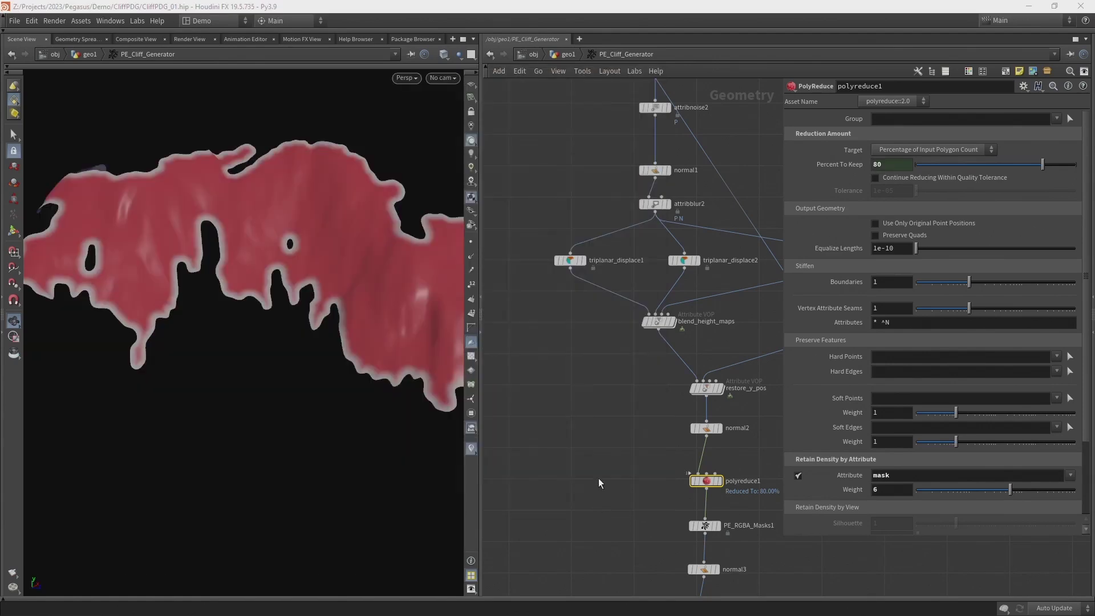
# - Make PE_Cliff_Generator's Displacement folder Simple and accept, then select the HF_Cliff_Split subnetwork
pyautogui.click(561, 51)
pyautogui.rightClick(587, 345)
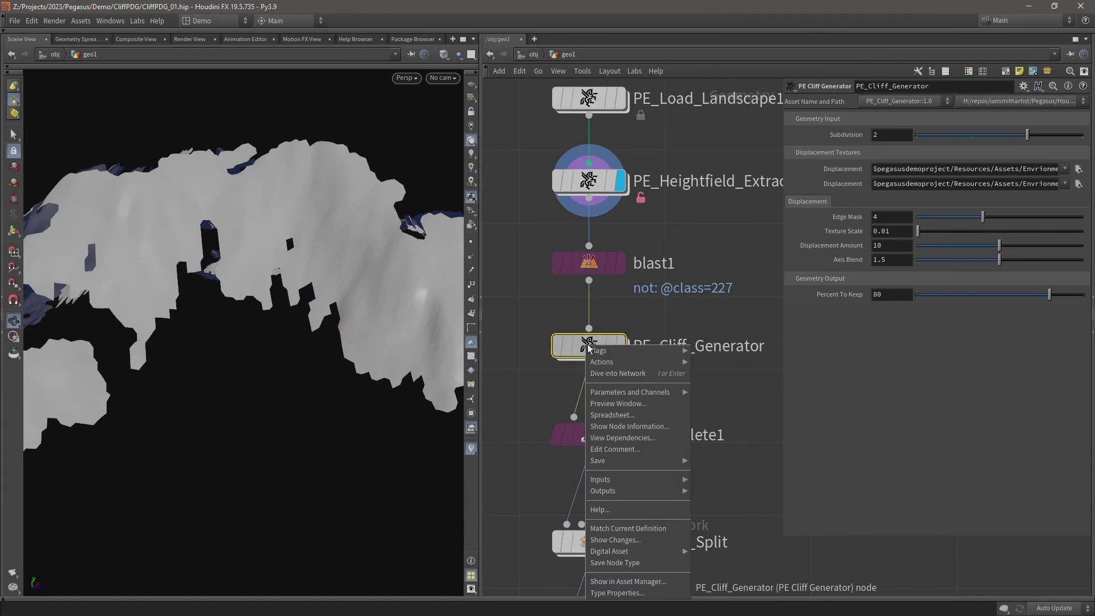
pyautogui.click(600, 593)
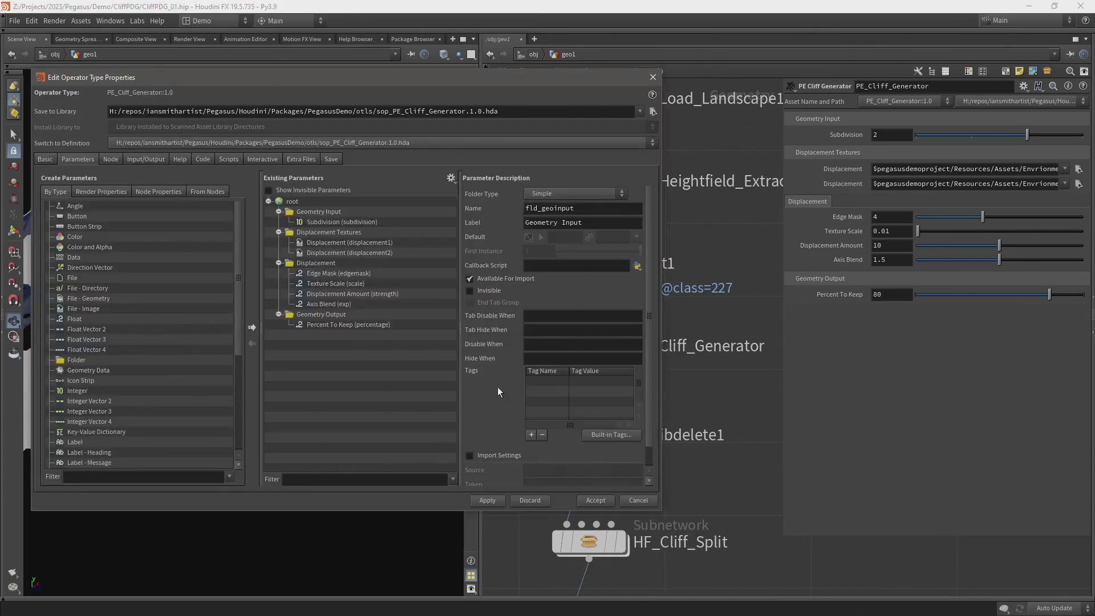
pyautogui.click(327, 264)
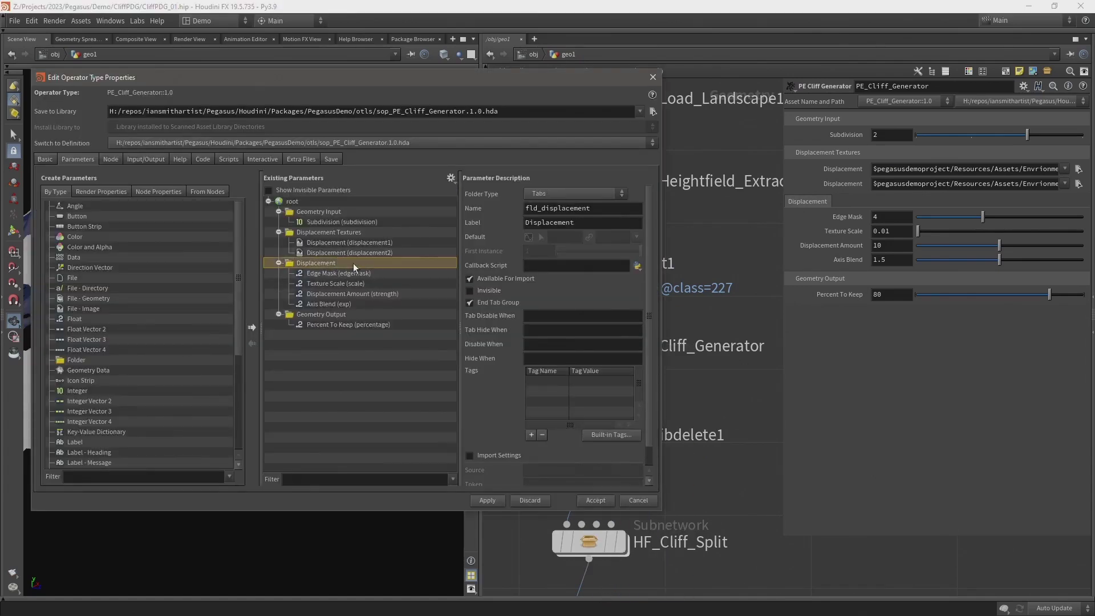
pyautogui.click(550, 193)
pyautogui.click(545, 216)
pyautogui.click(477, 501)
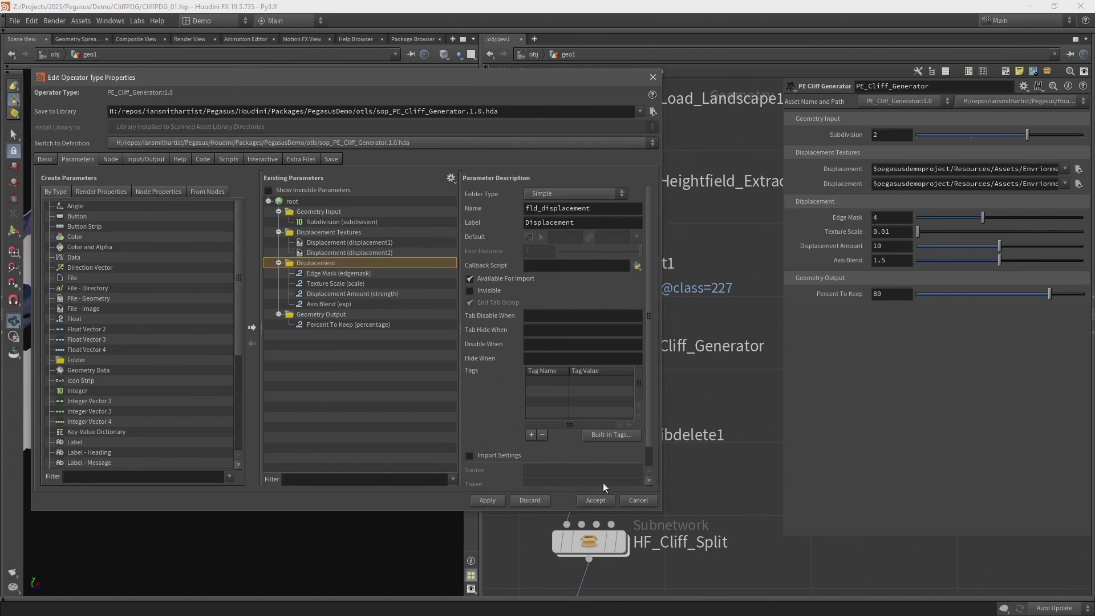
pyautogui.click(603, 504)
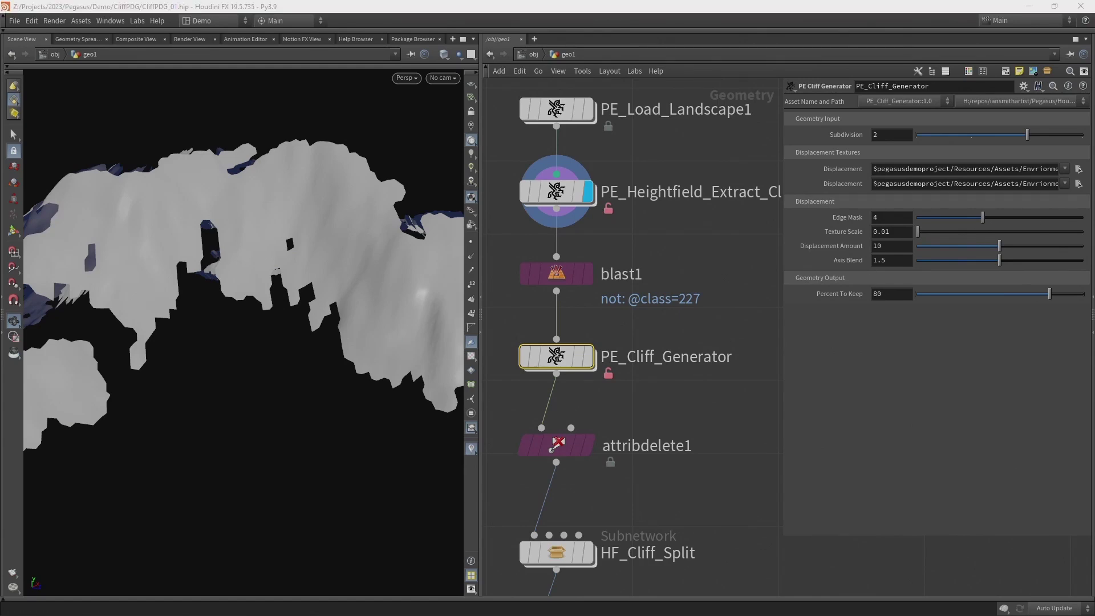
pyautogui.moveTo(752, 407); pyautogui.dragTo(781, 266, button='middle')
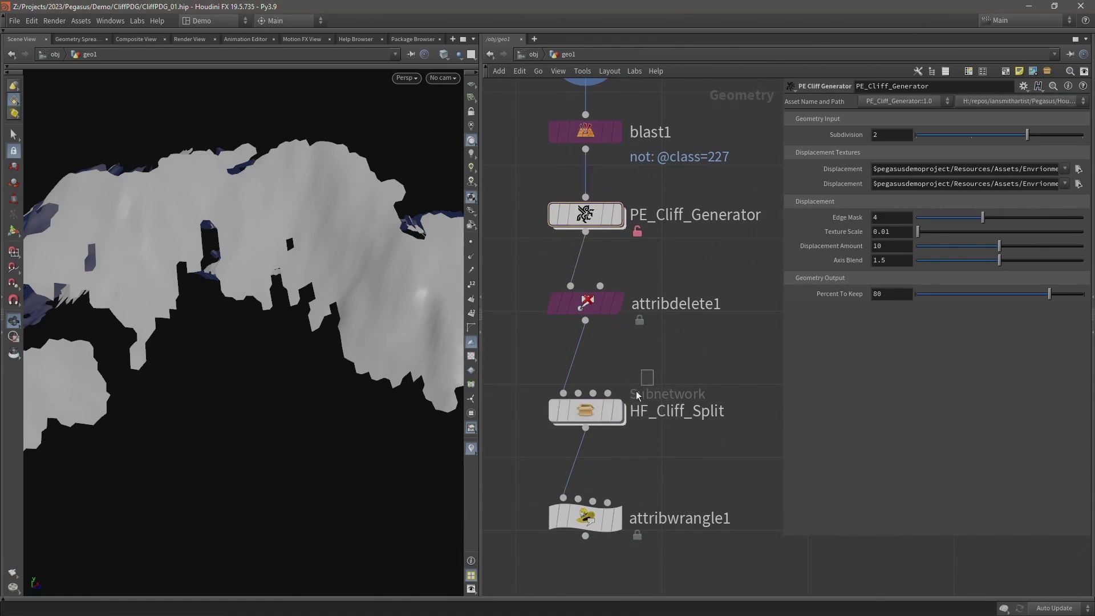
pyautogui.click(595, 415)
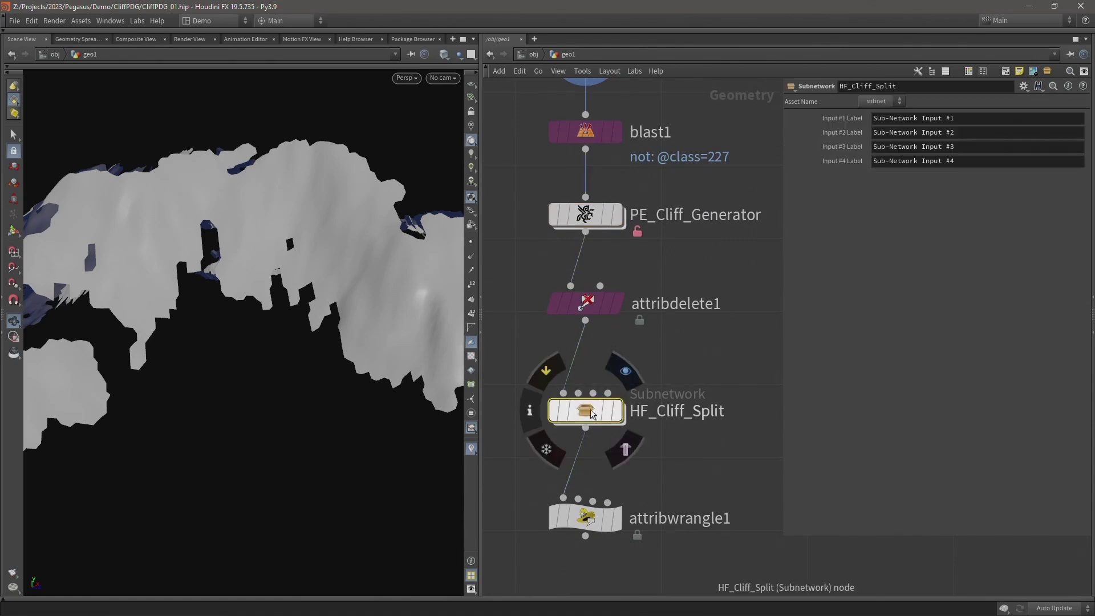
# - Start a new digital asset from HF_Cliff_Split named PE_Cliff_Split, without the author prefix
pyautogui.rightClick(590, 414)
pyautogui.moveTo(627, 576)
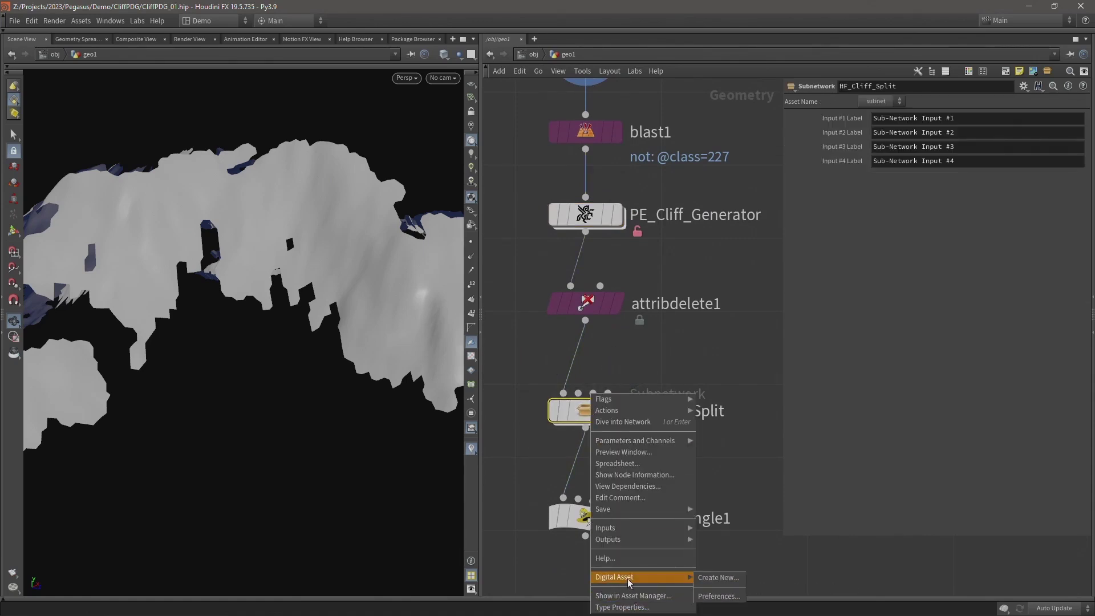
pyautogui.click(707, 576)
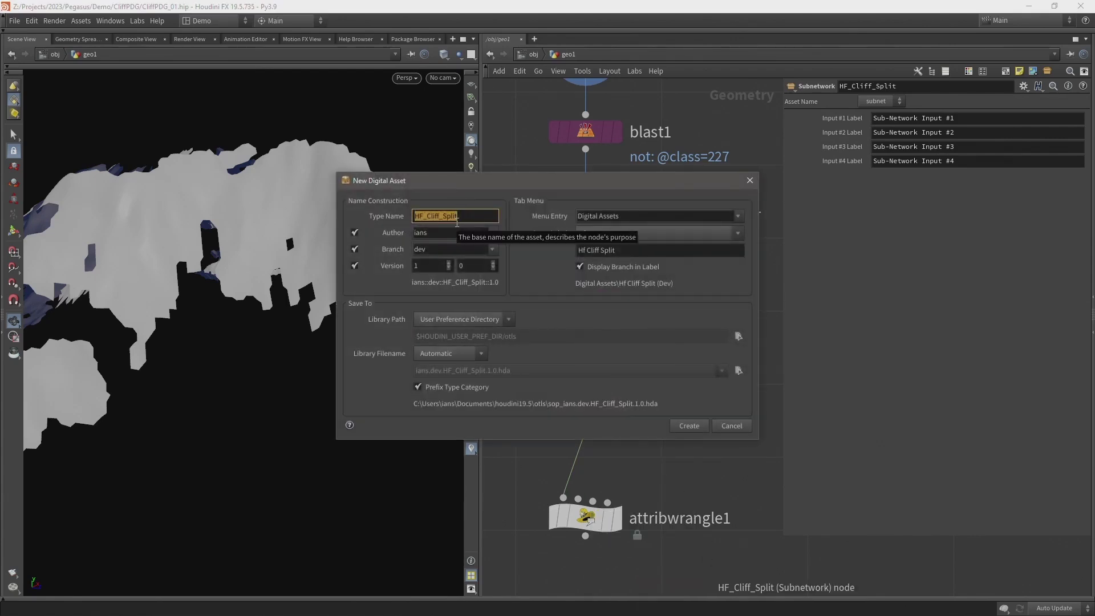
pyautogui.write('PE_Cliff_Split')
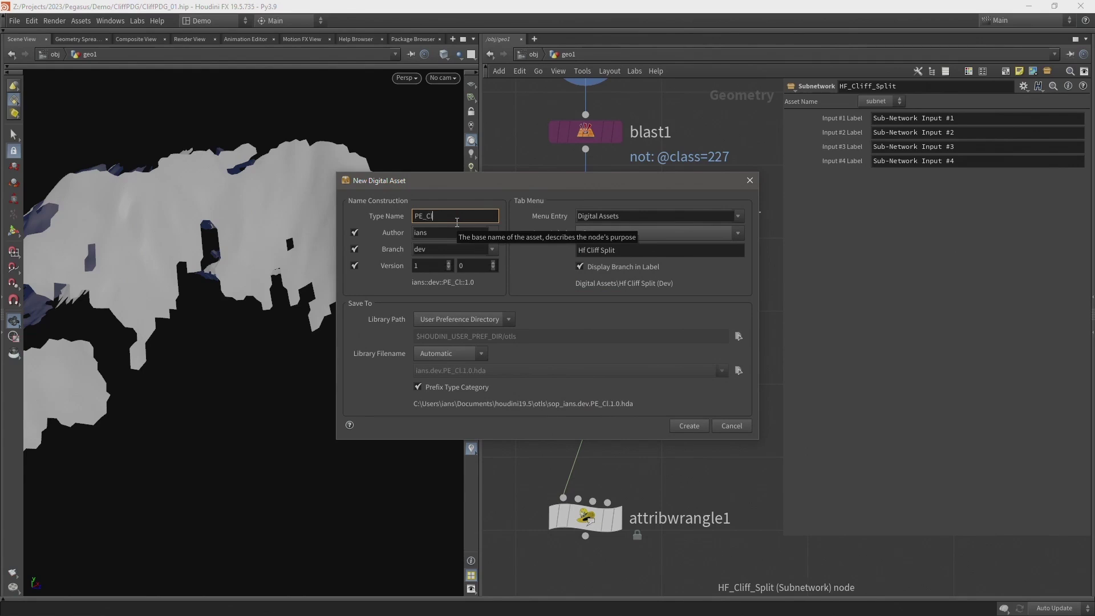
pyautogui.press('Tab')
pyautogui.click(354, 232)
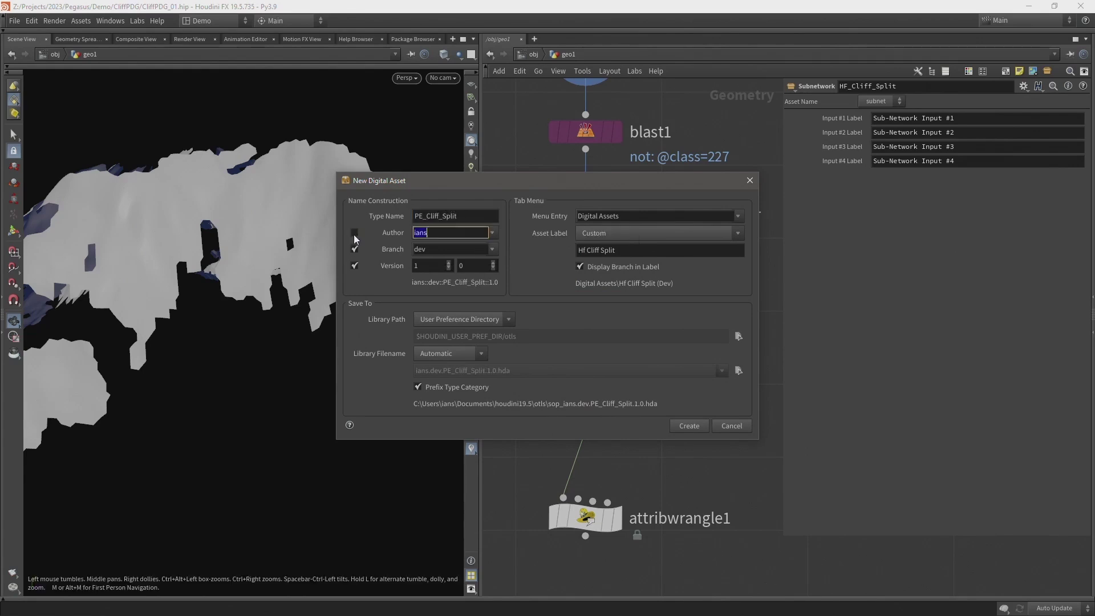
# - Set the asset's menu entry to Pegasus and its label to PE Cliff Split
pyautogui.moveTo(636, 218); pyautogui.dragTo(573, 209)
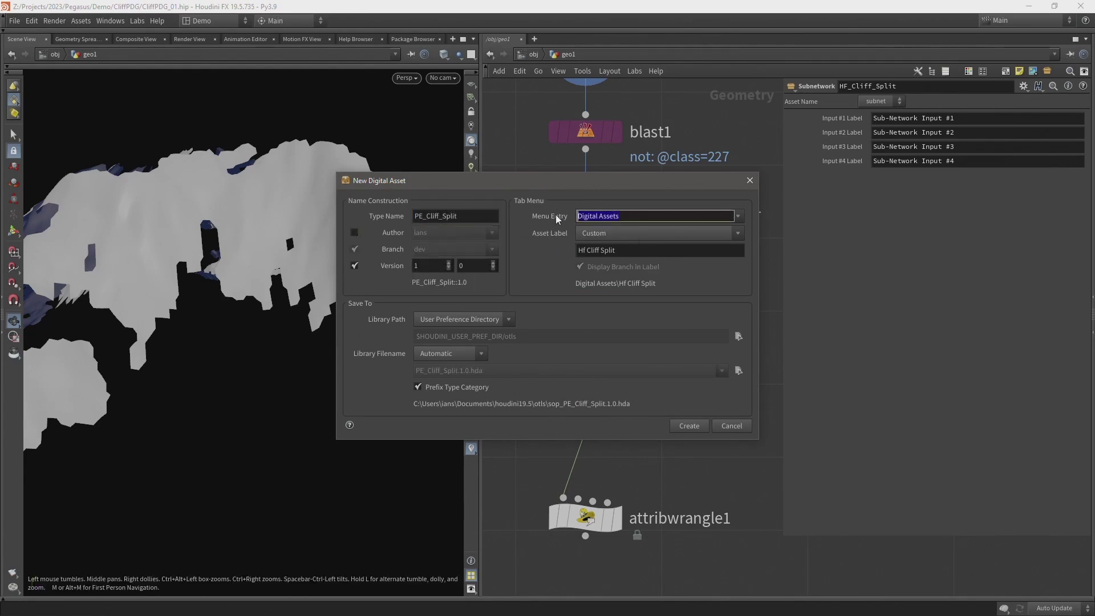
pyautogui.press('BackSpace')
pyautogui.write('Pegasus')
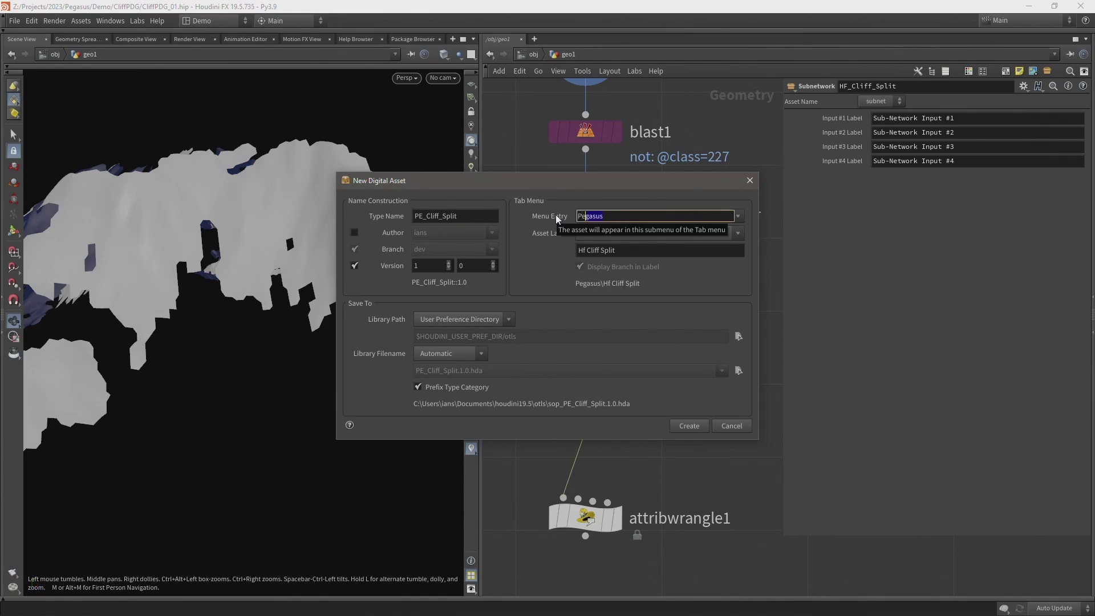
pyautogui.press('Tab')
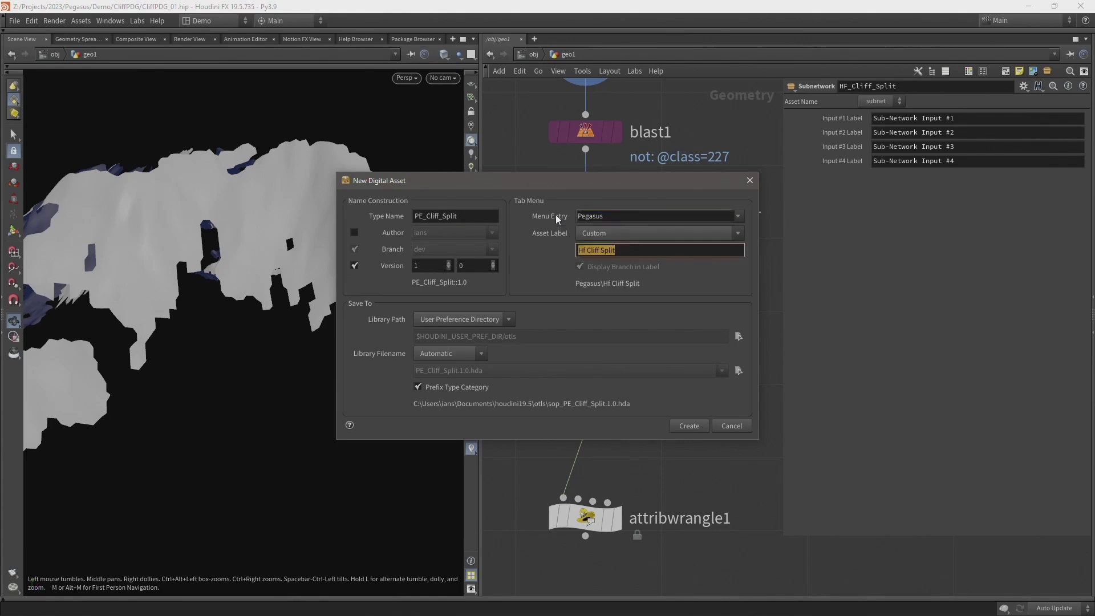
pyautogui.write('PE Cliff Split')
# - Choose a custom library path using the PEGASUSDEMO variable instead of the user preference directory
pyautogui.click(508, 319)
pyautogui.click(463, 379)
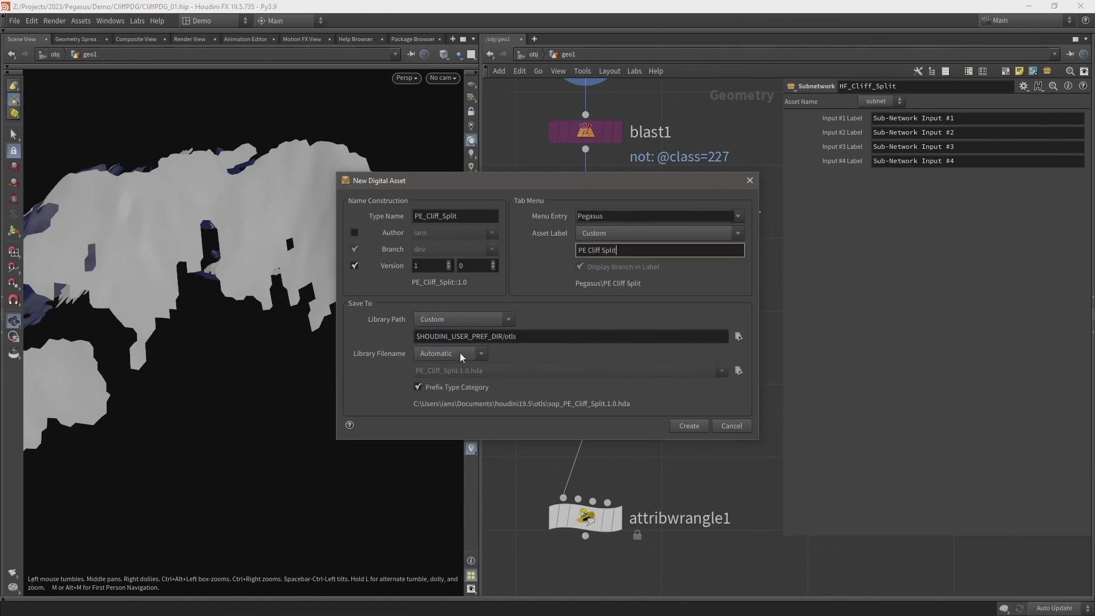
pyautogui.doubleClick(502, 336)
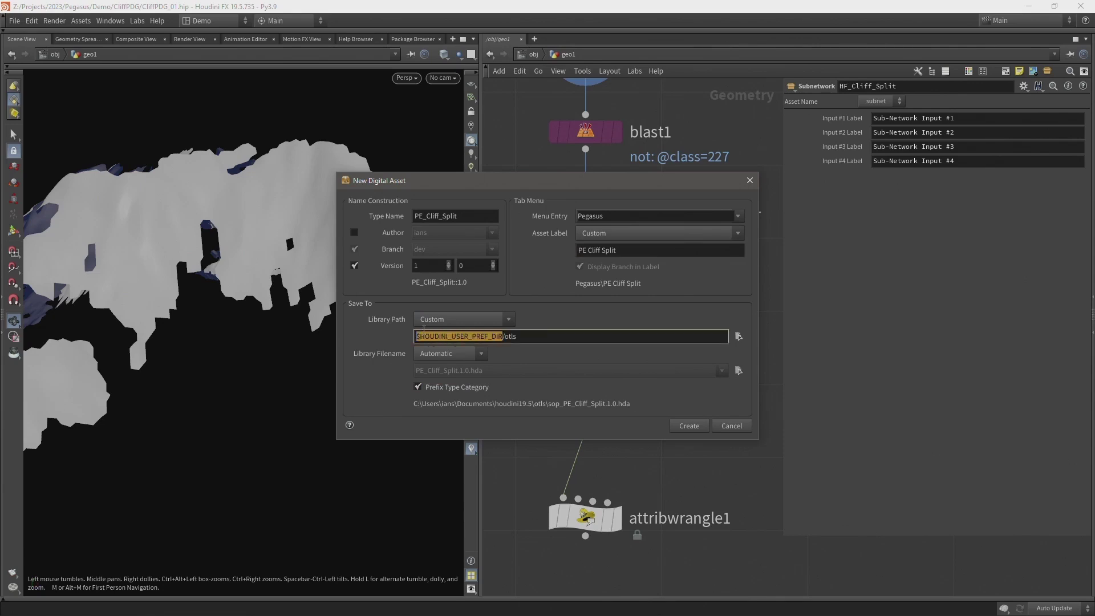
pyautogui.press('BackSpace')
pyautogui.write('PEGASUSDEM')
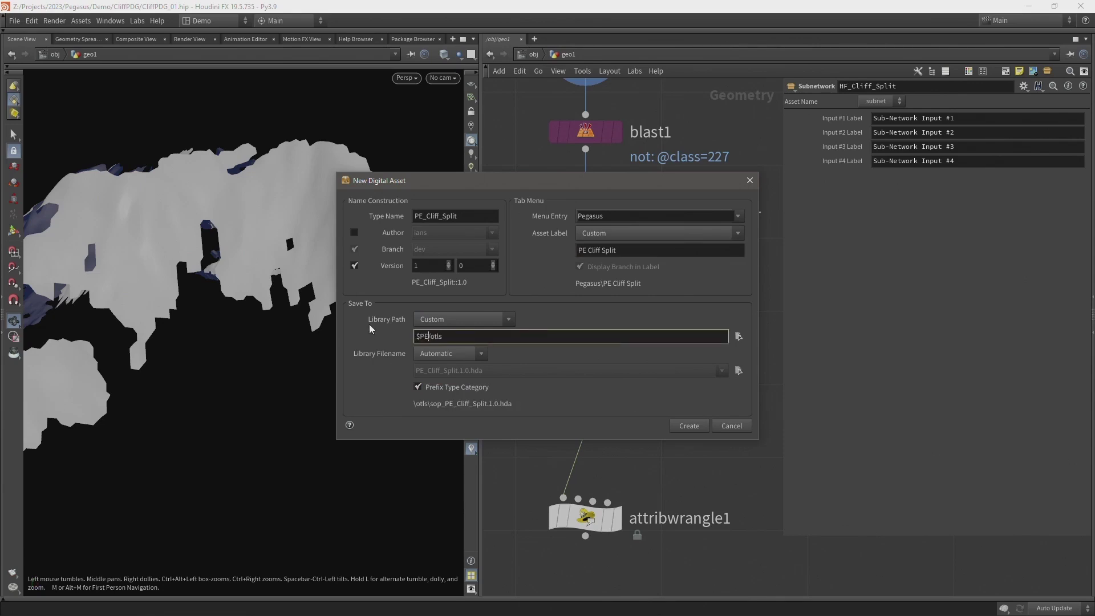
pyautogui.write('O')
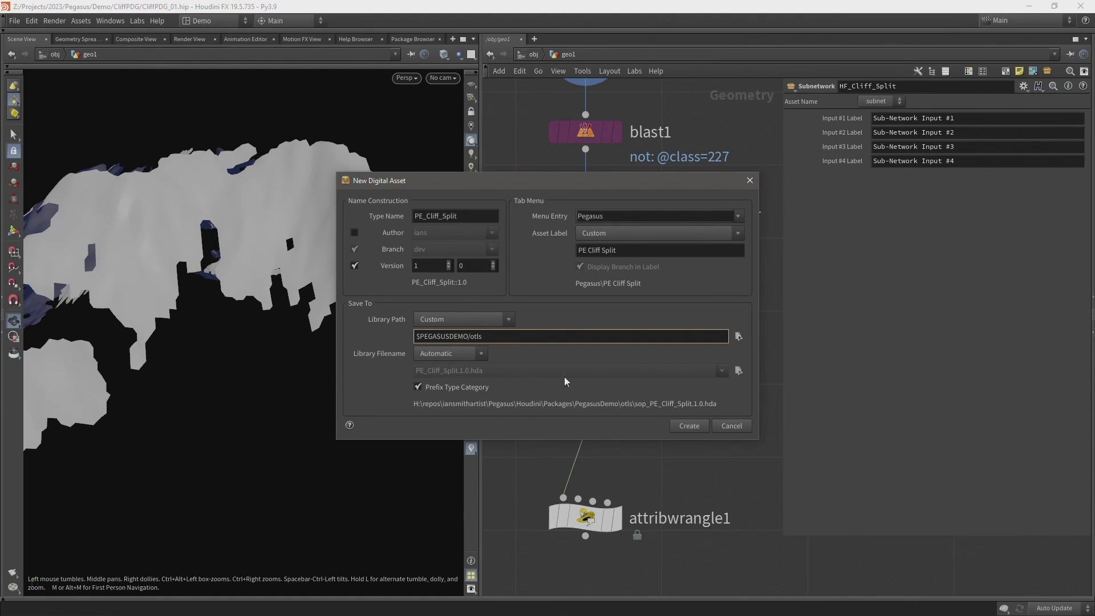
# - Create the PE_Cliff_Split asset and set its icon to PE_Logo.png
pyautogui.click(682, 426)
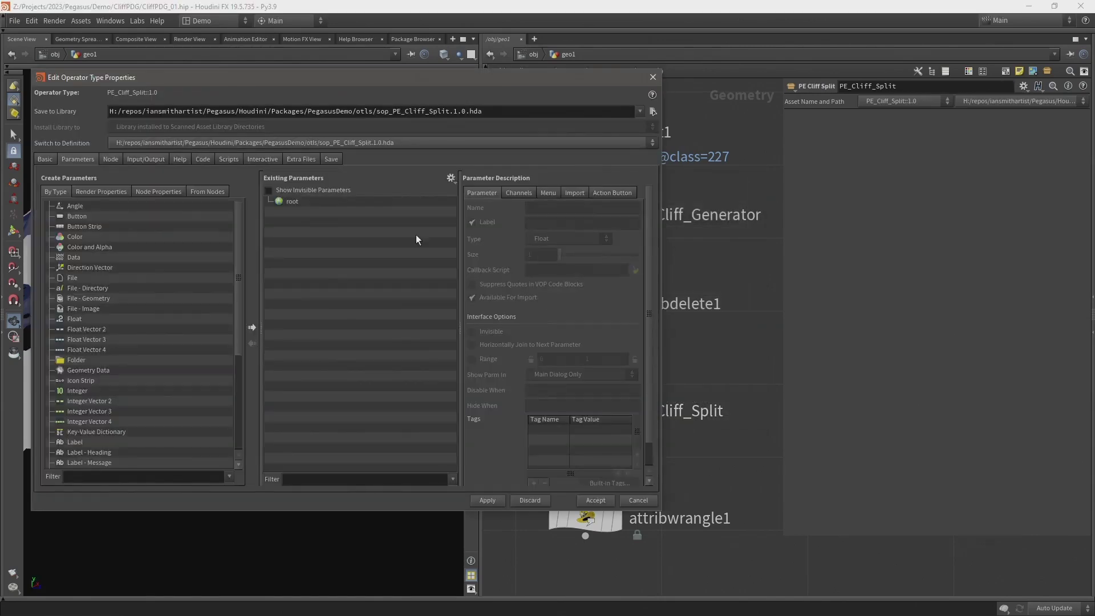
pyautogui.click(37, 159)
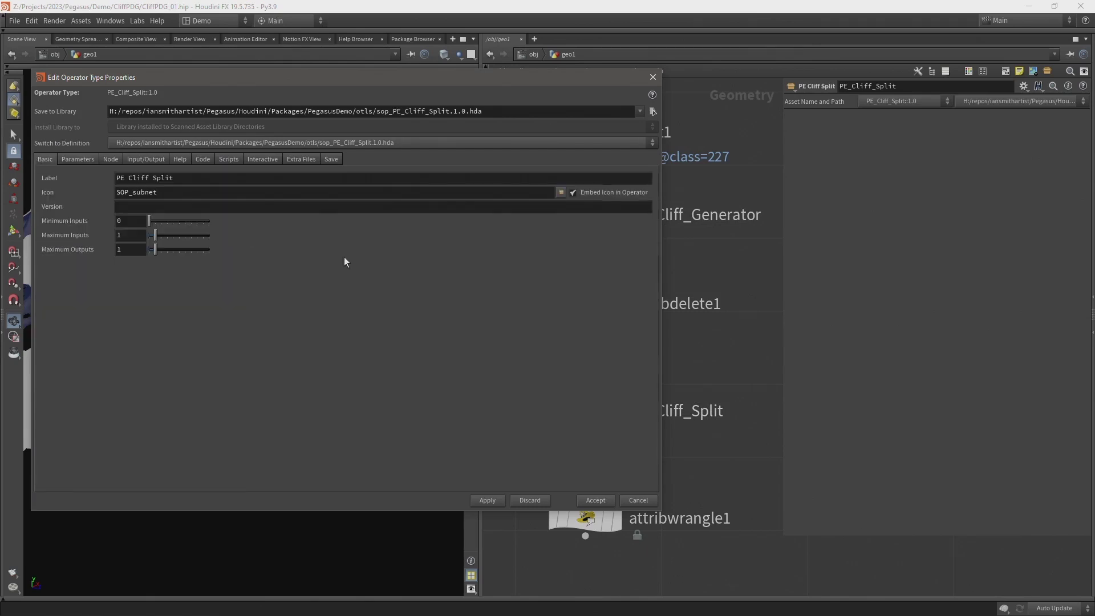
pyautogui.click(561, 192)
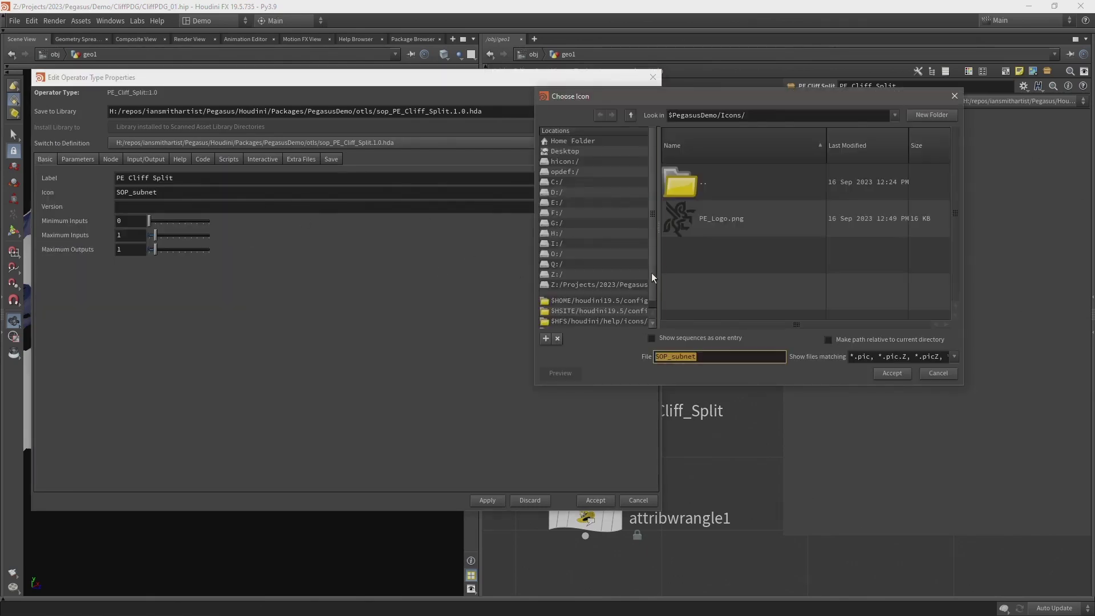
pyautogui.doubleClick(720, 218)
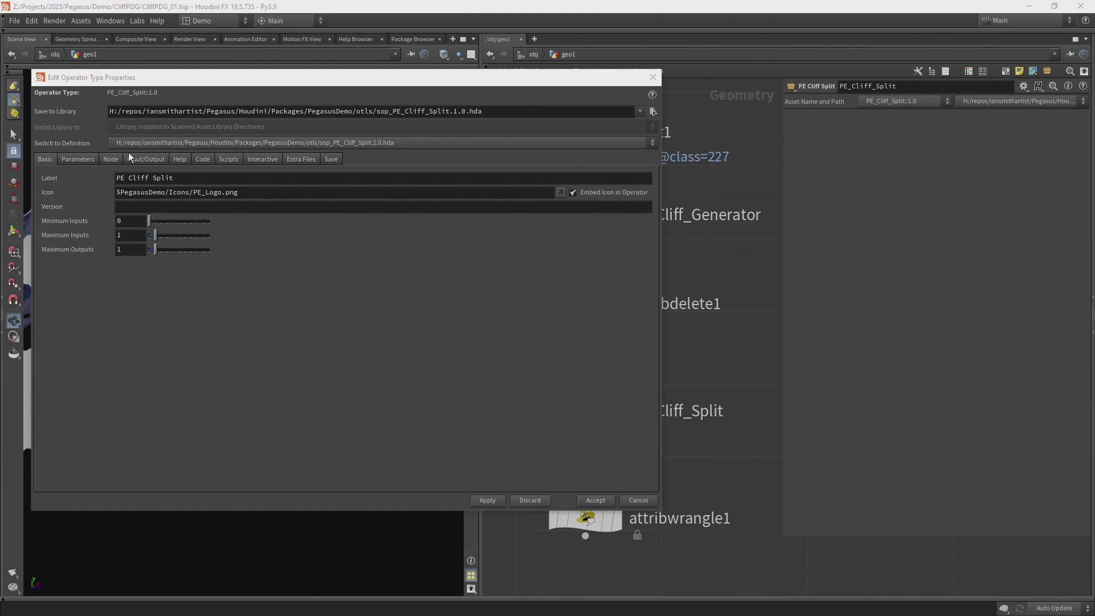
# - Add a Simple parameter folder named gridsplit, labelled Grid Split
pyautogui.click(81, 159)
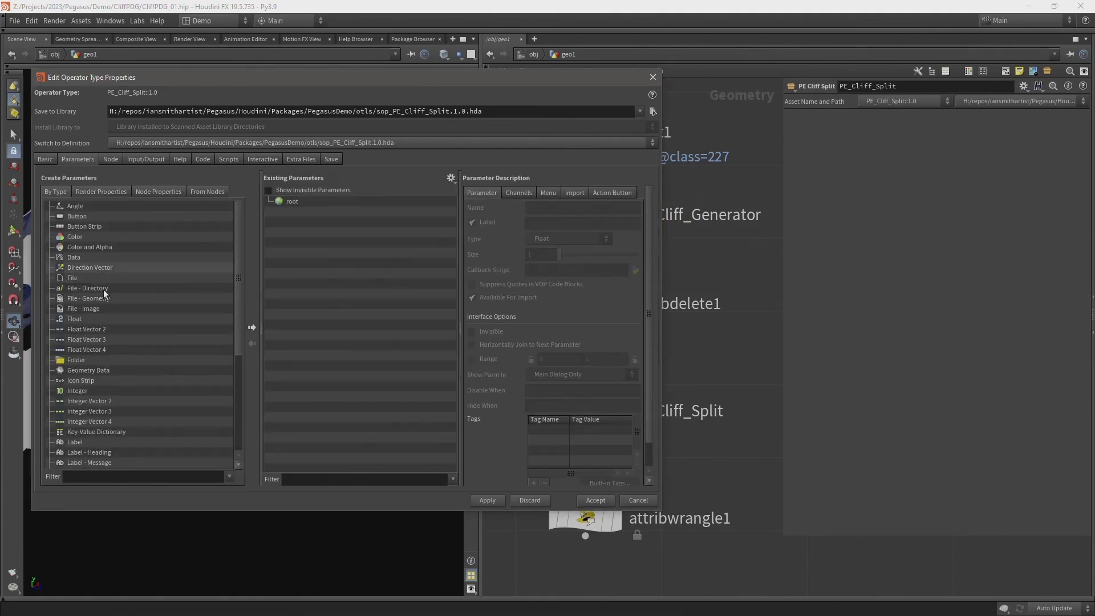
pyautogui.moveTo(80, 358); pyautogui.dragTo(296, 201)
pyautogui.click(575, 193)
pyautogui.click(574, 208)
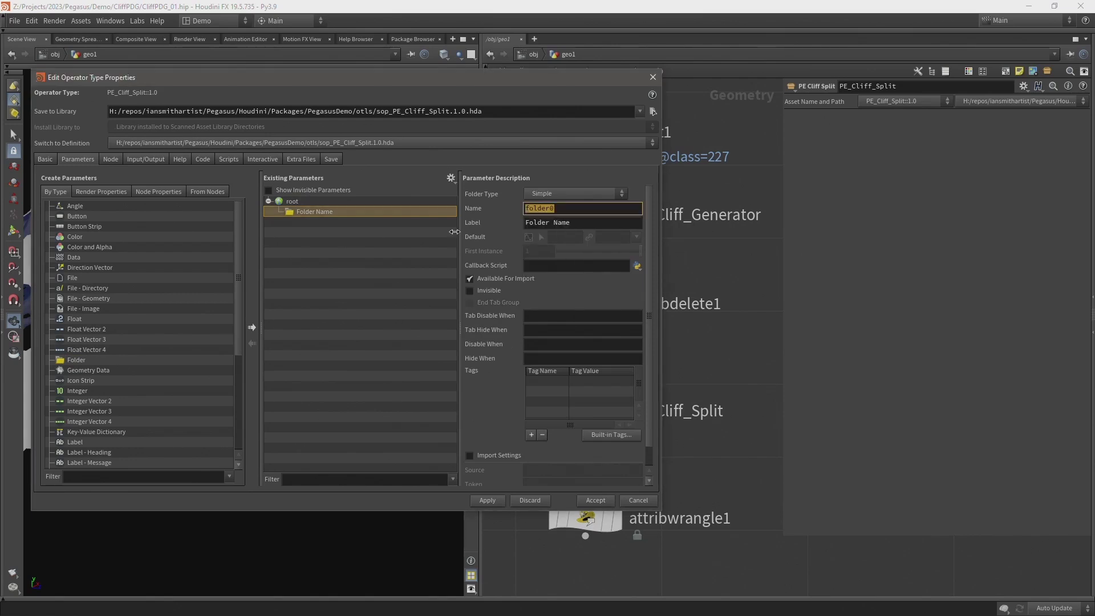
pyautogui.write('gridsplit')
pyautogui.press('Tab')
pyautogui.write('G')
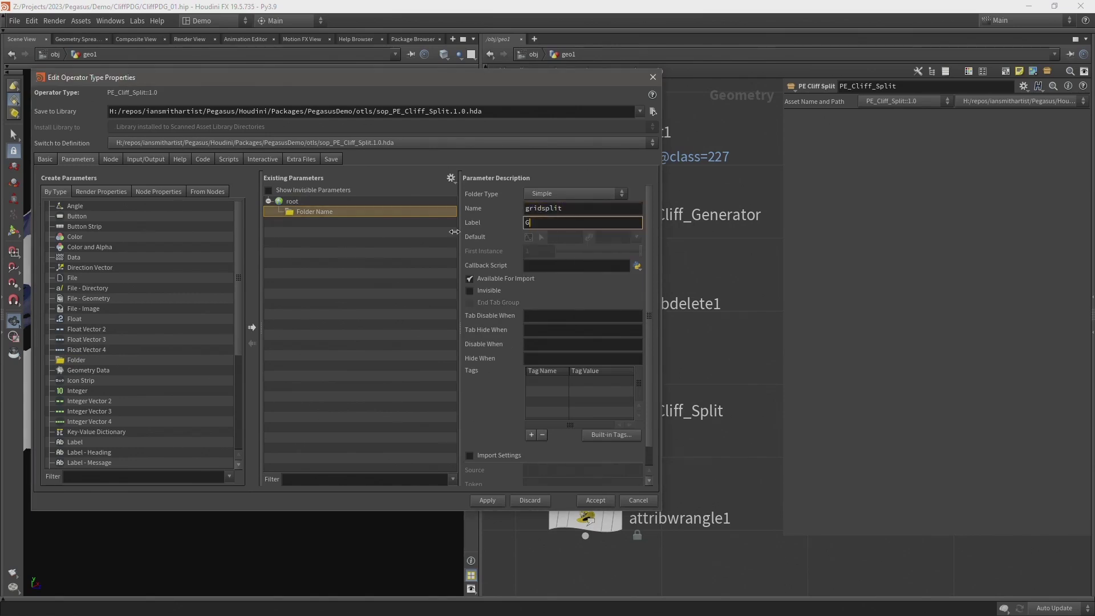
pyautogui.write('rid Split')
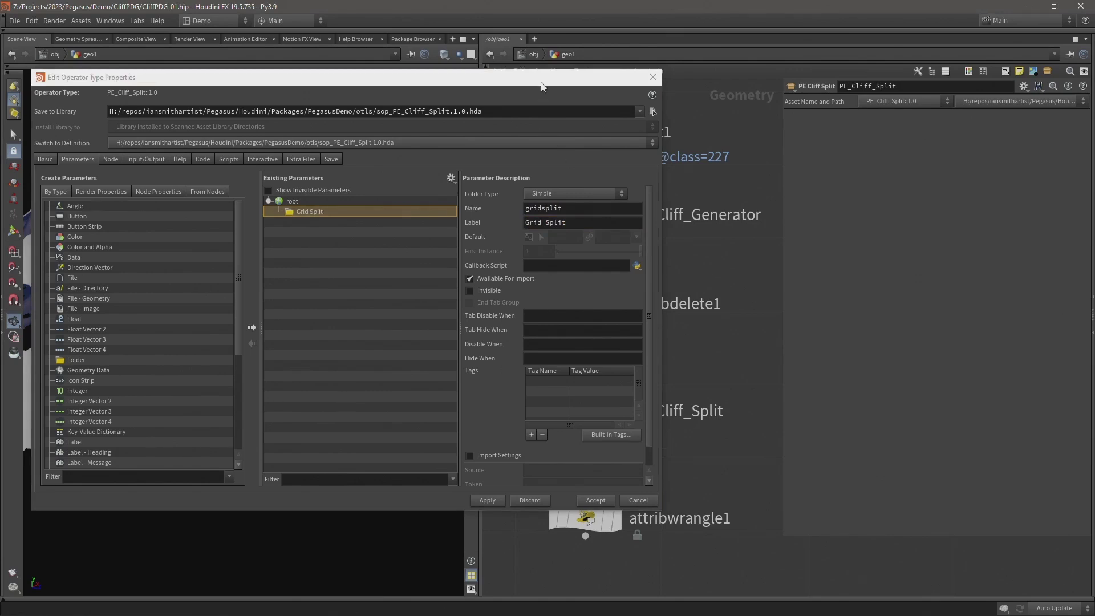
# - Look inside PE_Cliff_Split at grid1's size and row settings
pyautogui.moveTo(544, 80); pyautogui.dragTo(388, 70)
pyautogui.doubleClick(586, 410)
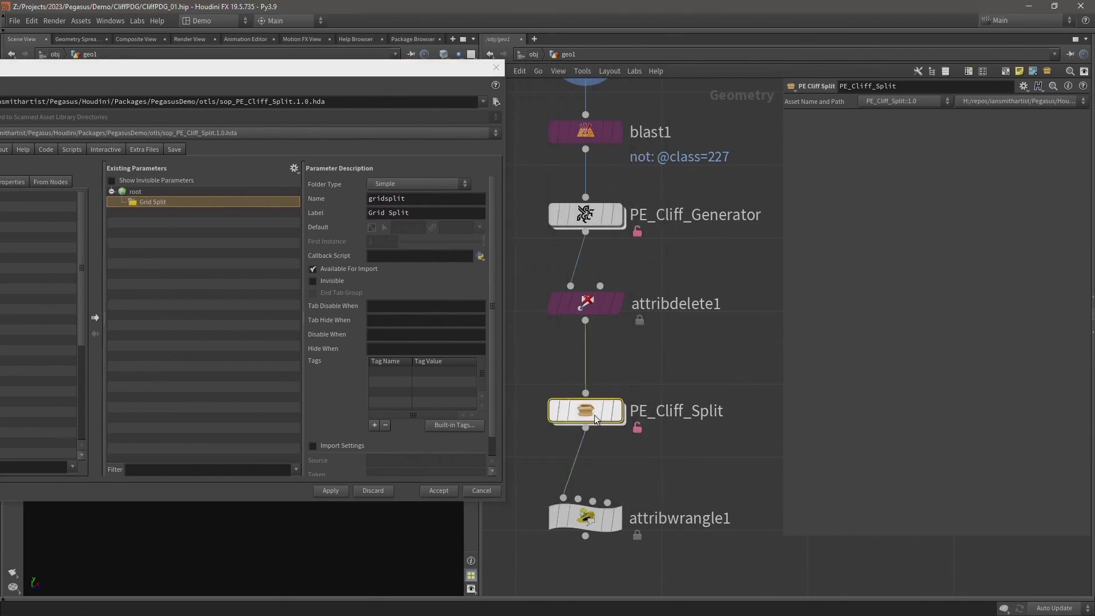
pyautogui.click(691, 227)
pyautogui.click(640, 166)
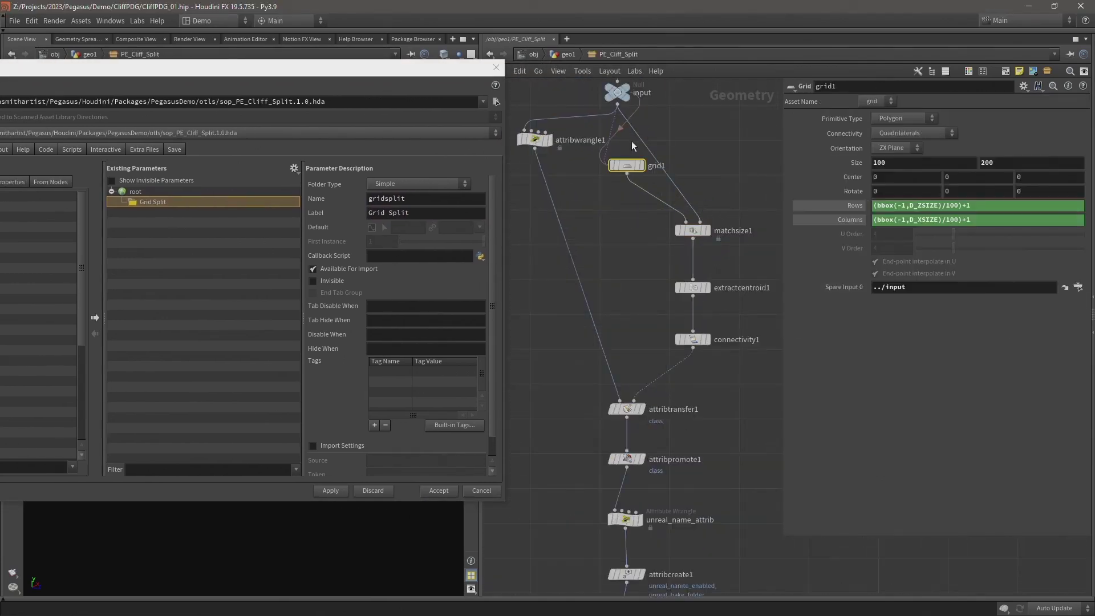
pyautogui.scroll(2, 729, 183)
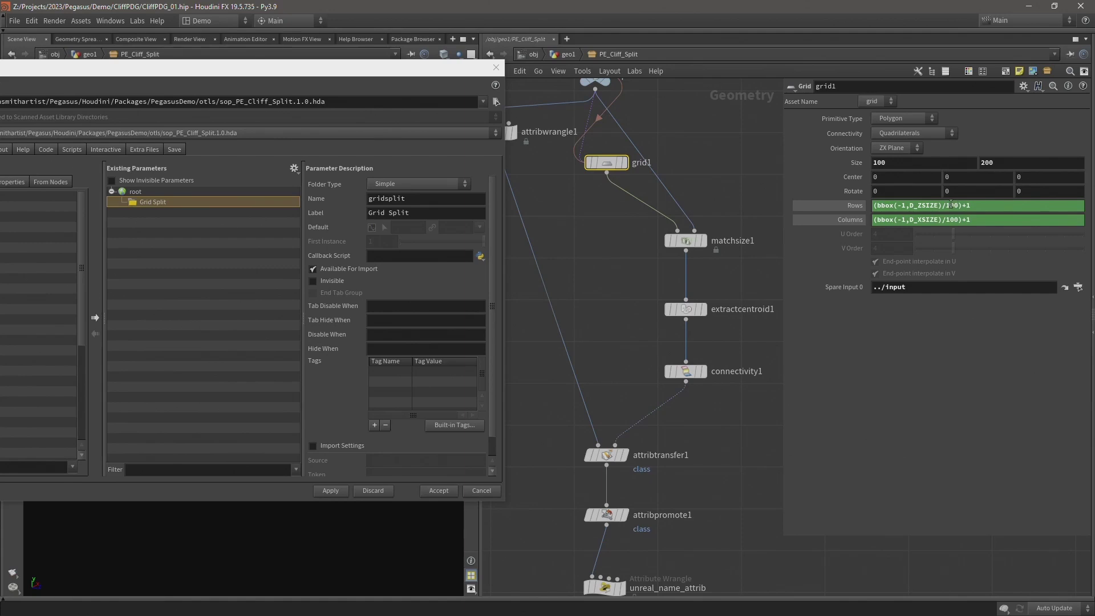
pyautogui.moveTo(326, 74); pyautogui.dragTo(527, 59)
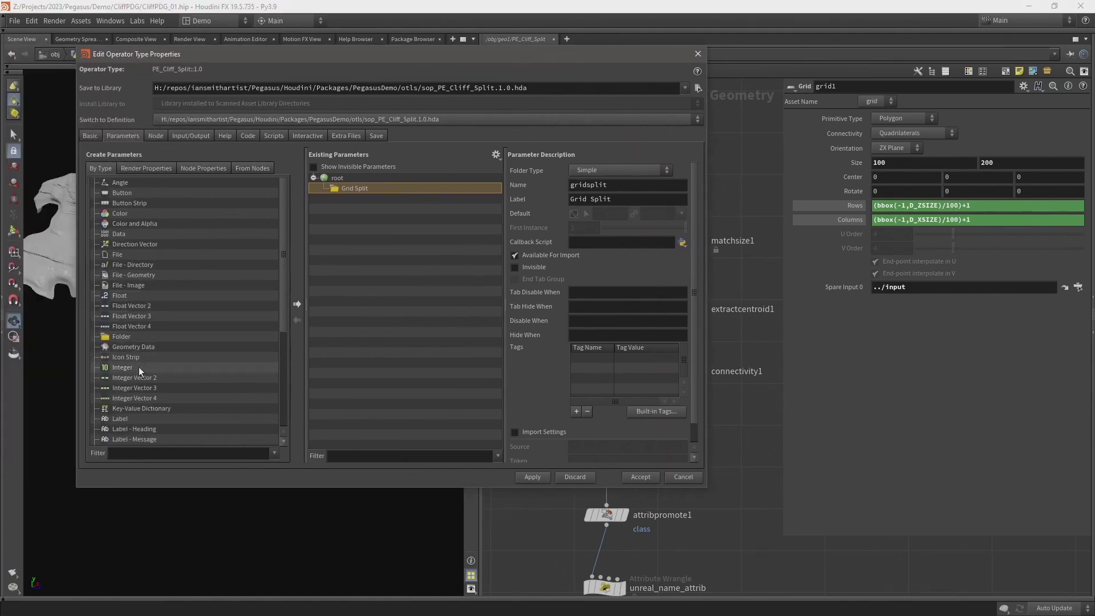
# - Add an integer gridsize parameter labelled Grid Size with a 50–500 range to Grid Split
pyautogui.moveTo(138, 368); pyautogui.dragTo(337, 186)
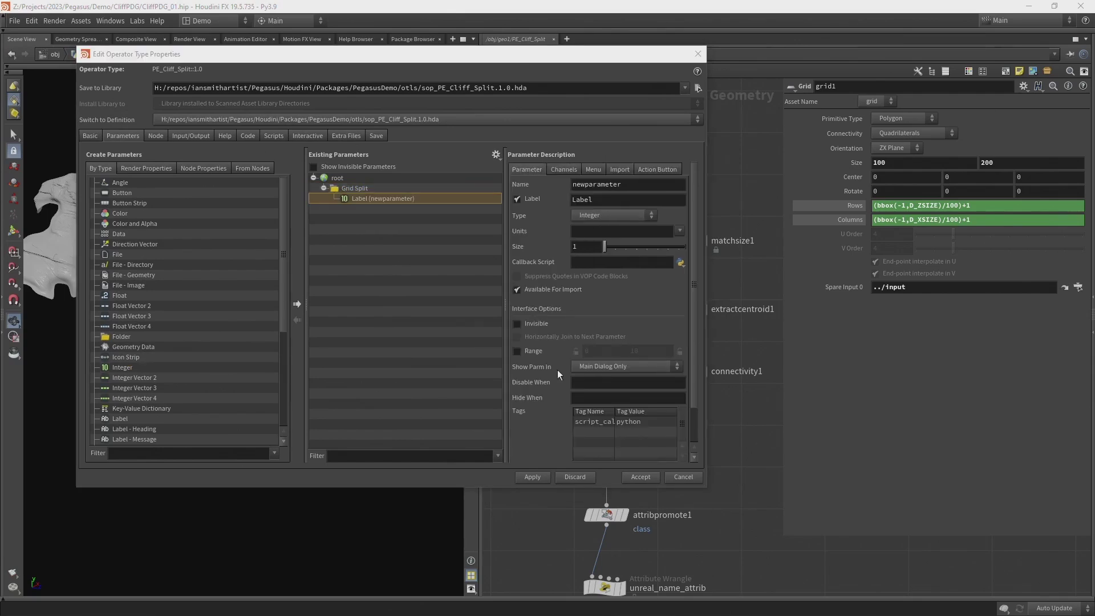
pyautogui.click(518, 352)
pyautogui.doubleClick(593, 350)
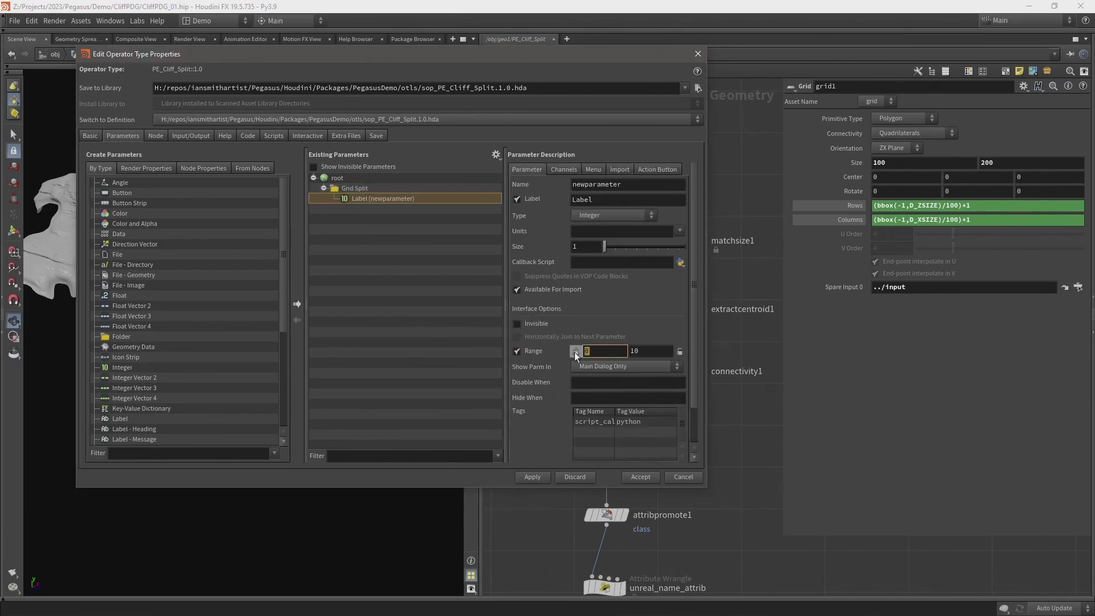
pyautogui.write('50')
pyautogui.press('Tab')
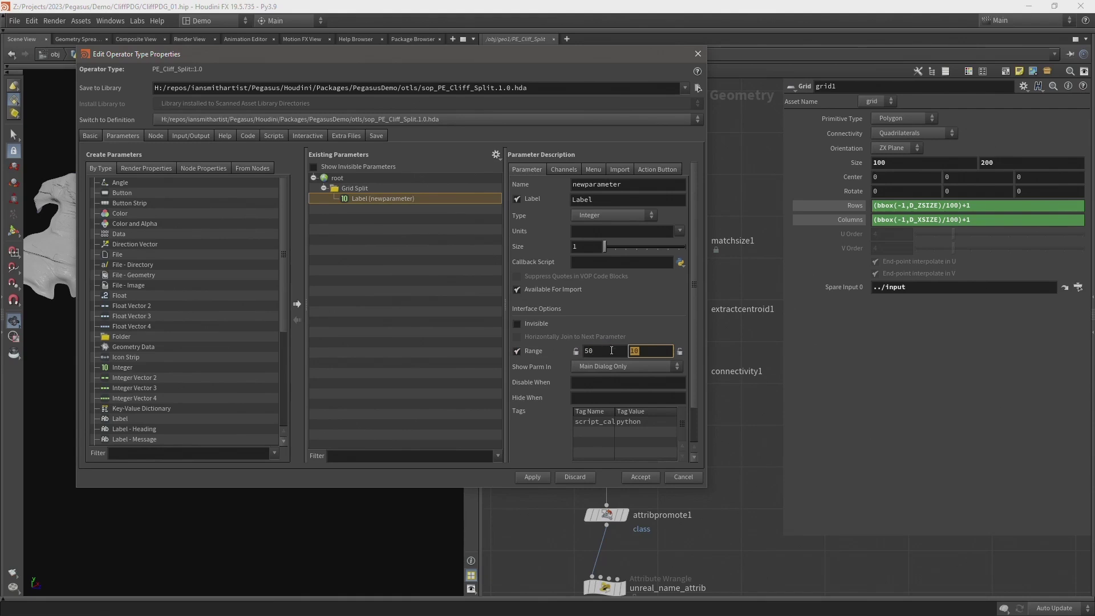
pyautogui.write('500')
pyautogui.press('Return')
pyautogui.doubleClick(622, 188)
pyautogui.write('gridsize')
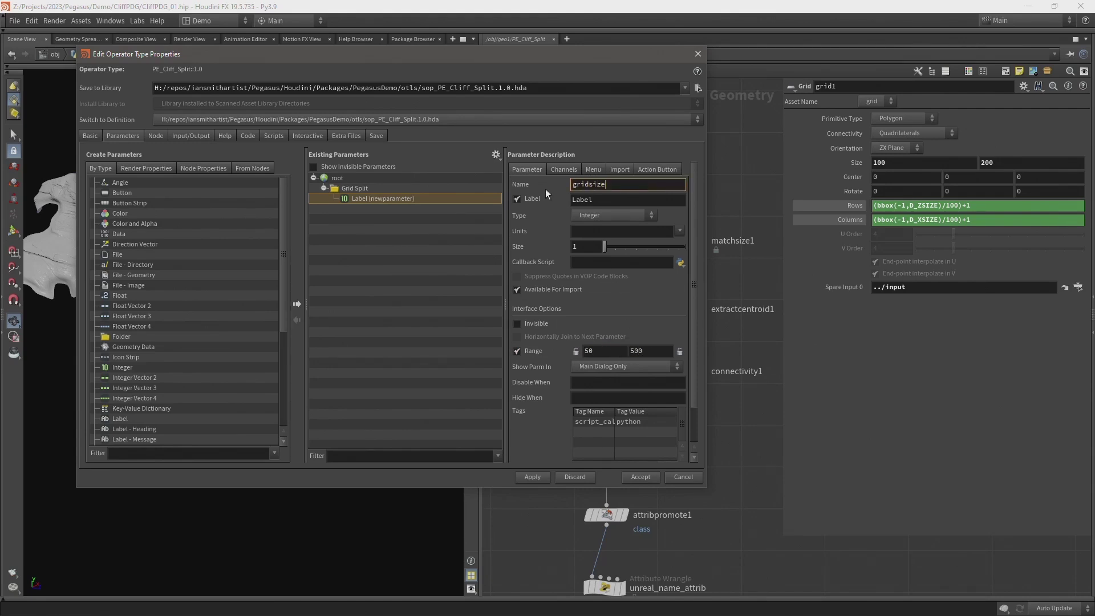
pyautogui.press('Tab')
pyautogui.write('Grid Size')
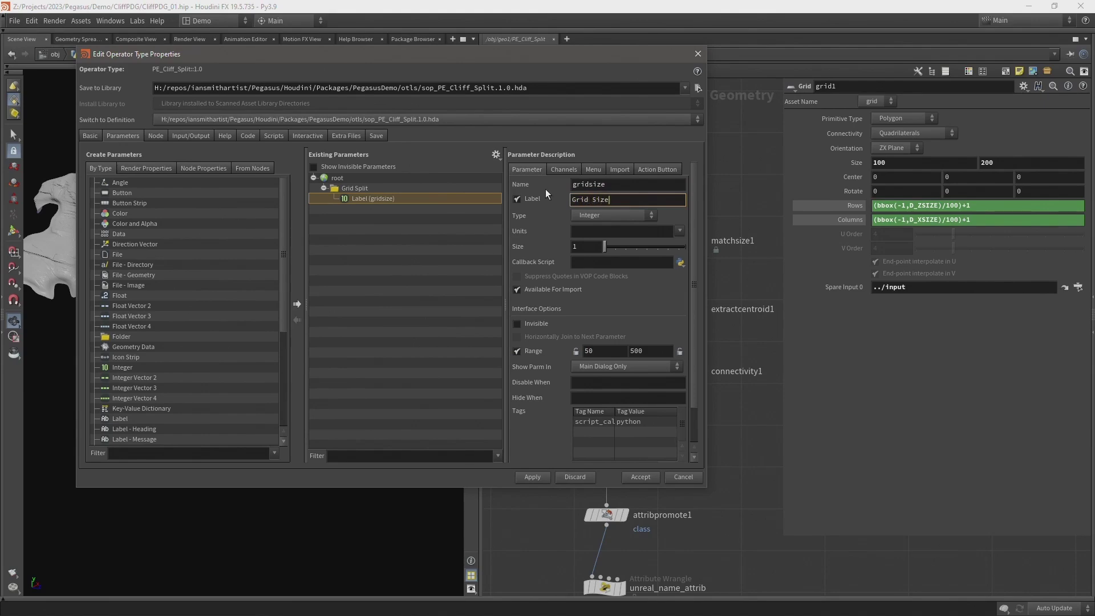
pyautogui.click(529, 477)
# - Copy the Grid Size parameter from the PE_Cliff_Split node in geo1
pyautogui.moveTo(557, 74); pyautogui.dragTo(379, 523)
pyautogui.click(569, 55)
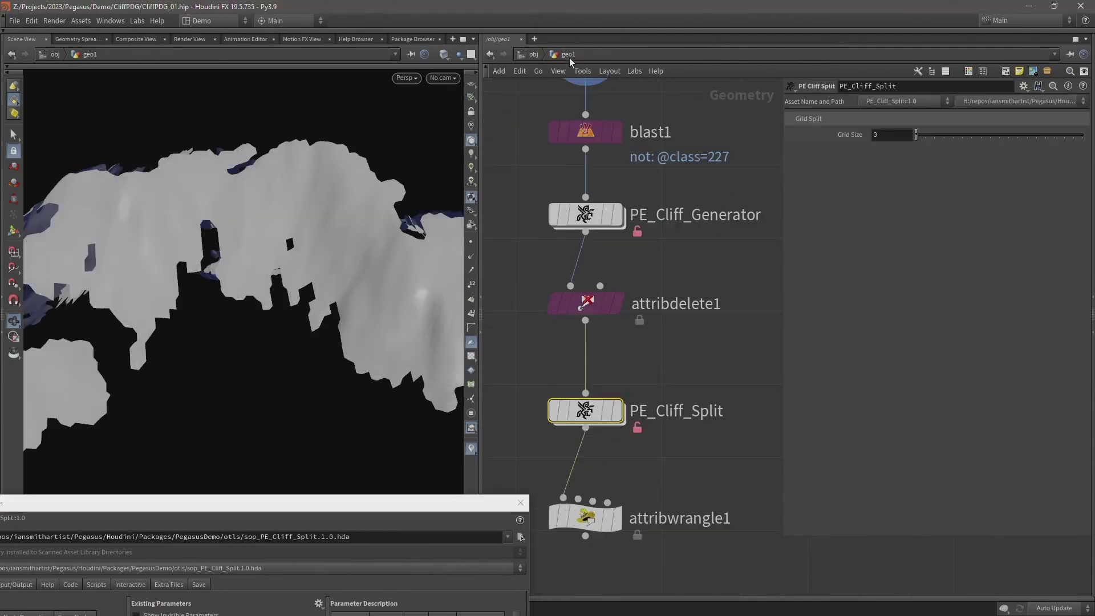
pyautogui.rightClick(850, 135)
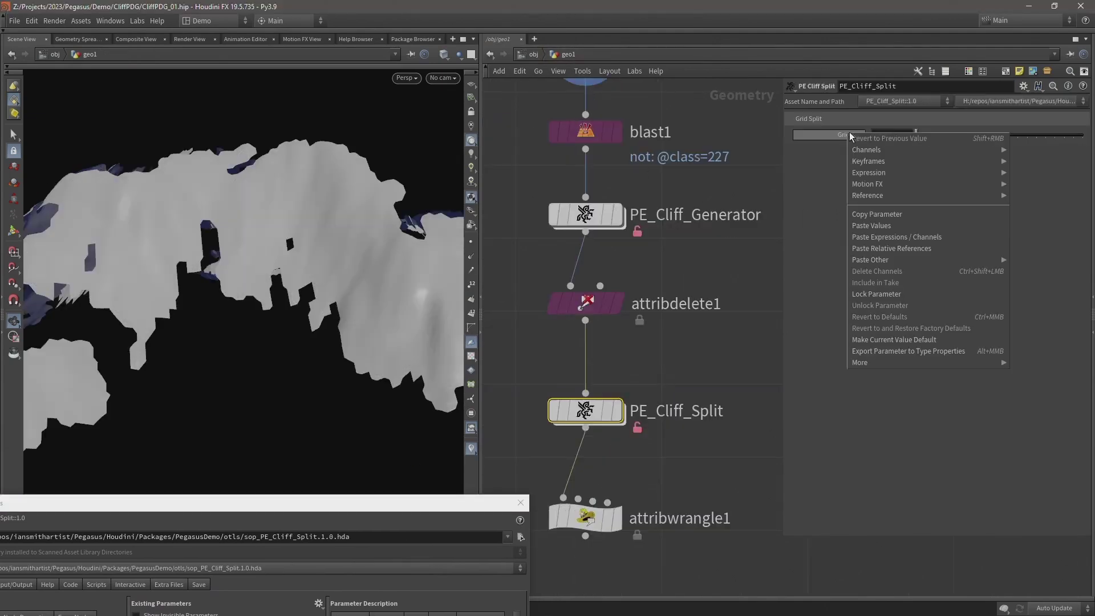
pyautogui.click(871, 214)
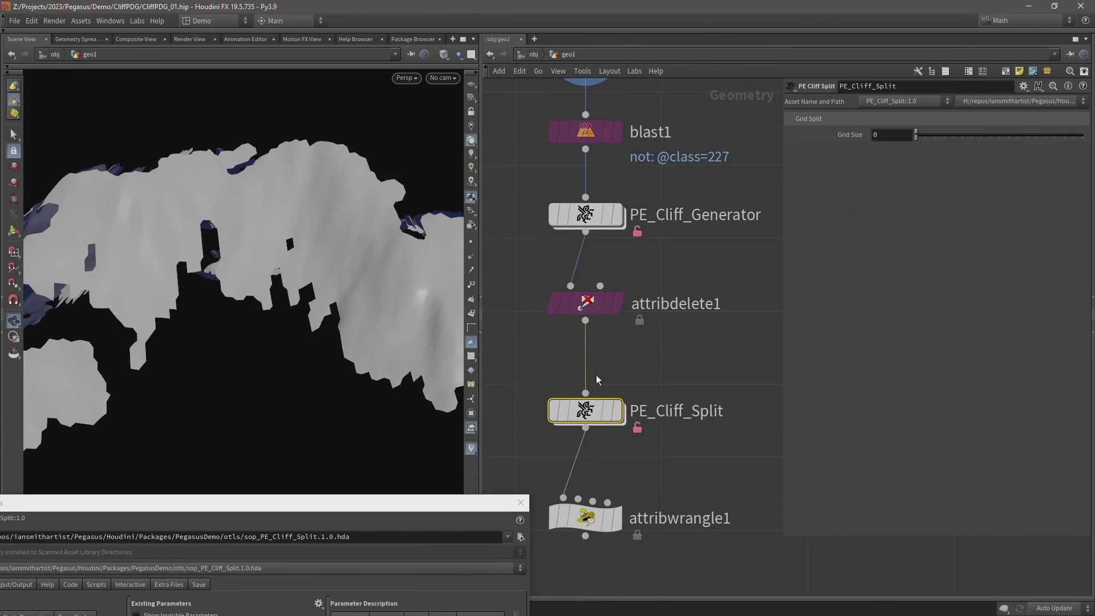
# - Replace 100 in grid1's Rows and Columns expressions with ch("../gridsize") relative references
pyautogui.doubleClick(584, 409)
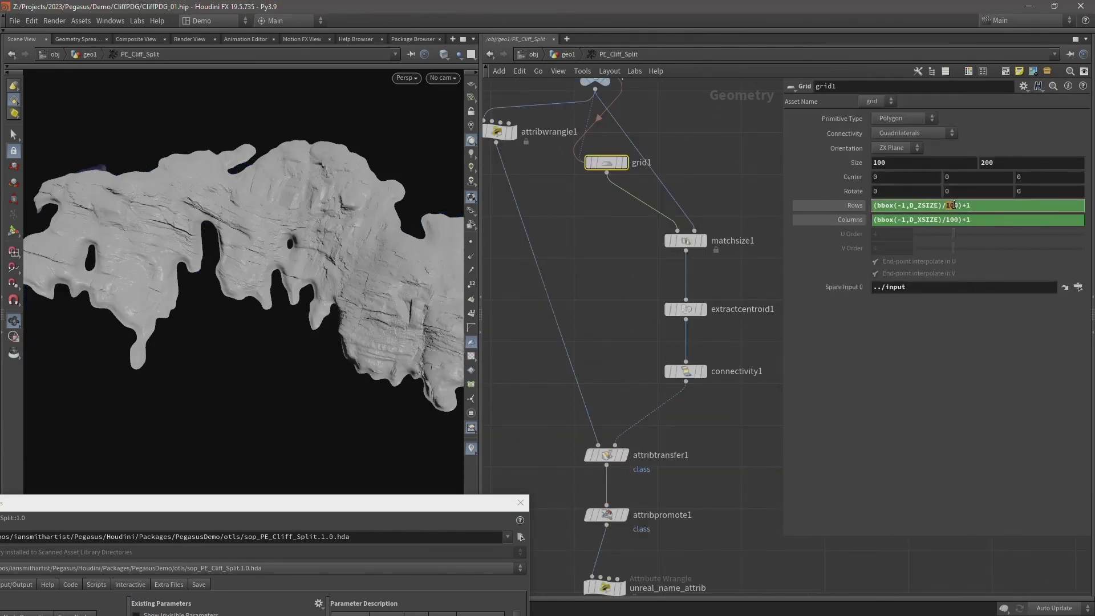
pyautogui.rightClick(950, 205)
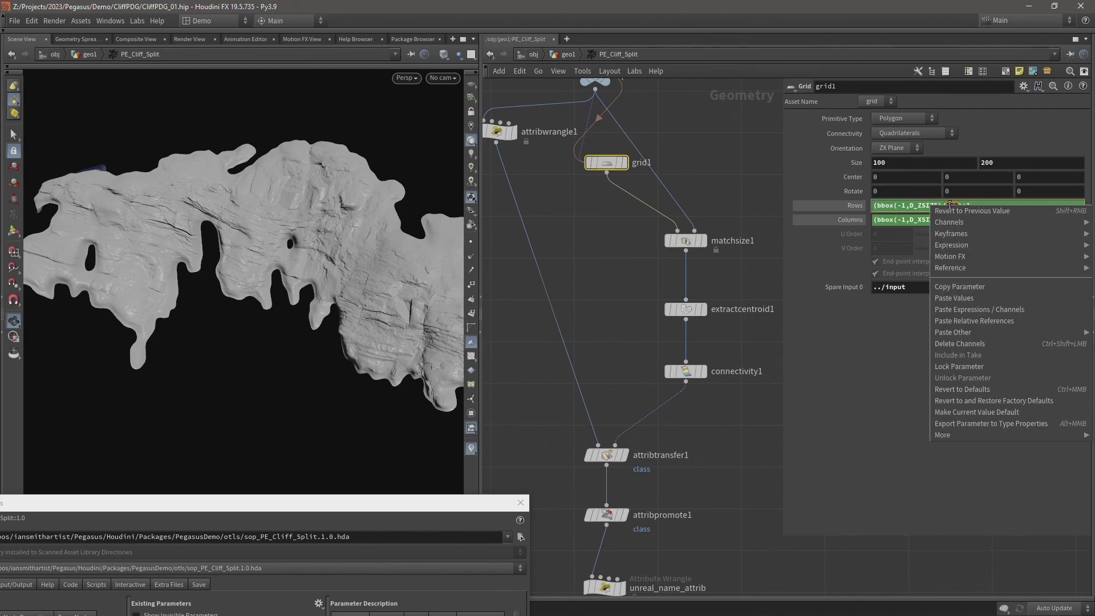
pyautogui.click(958, 320)
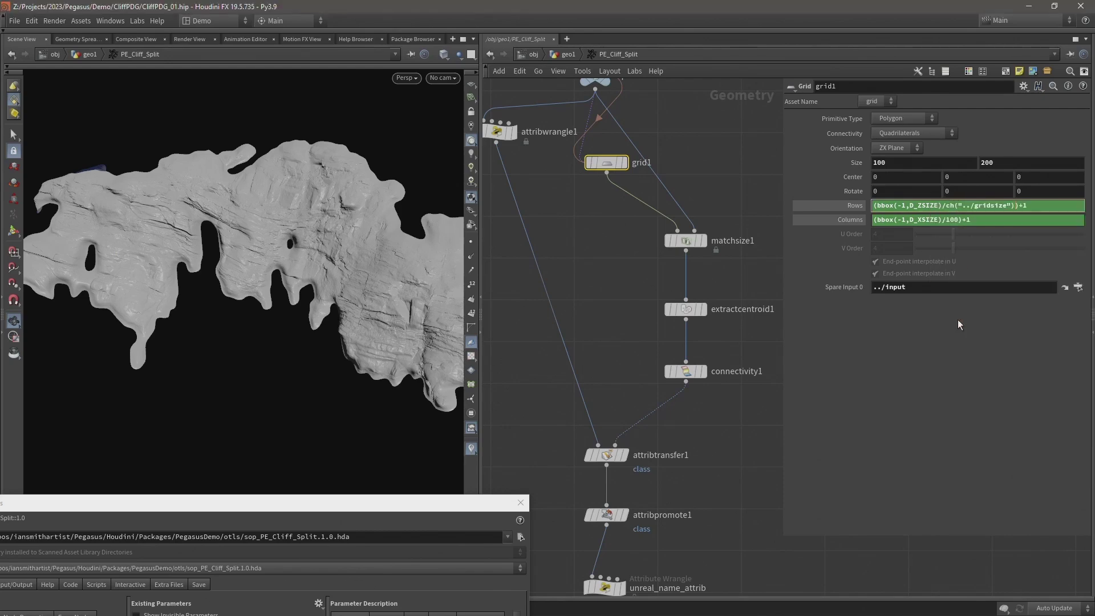
pyautogui.rightClick(957, 220)
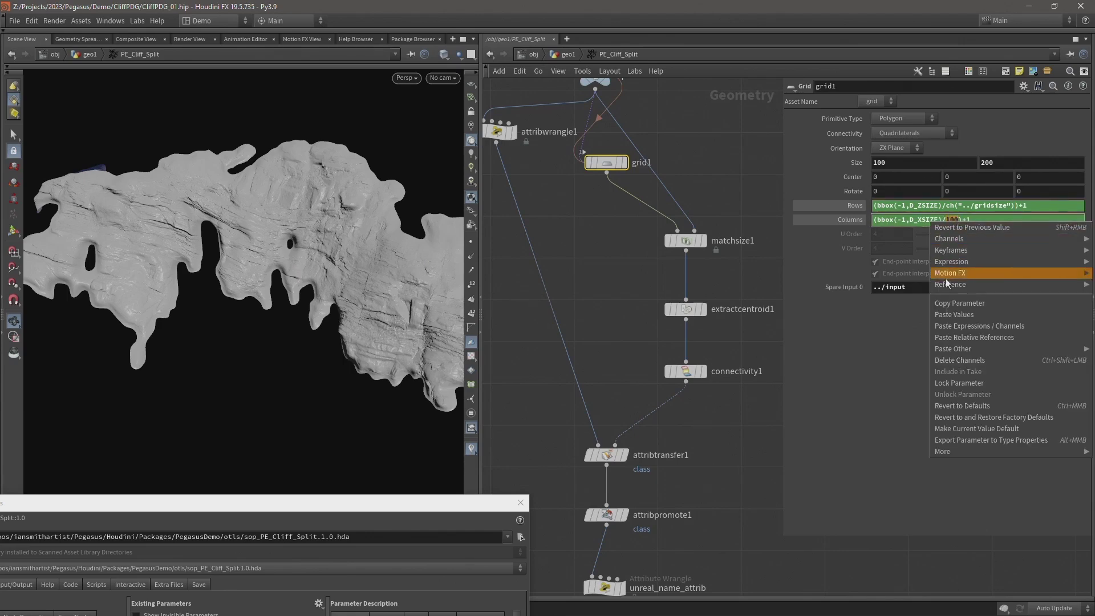
pyautogui.click(958, 337)
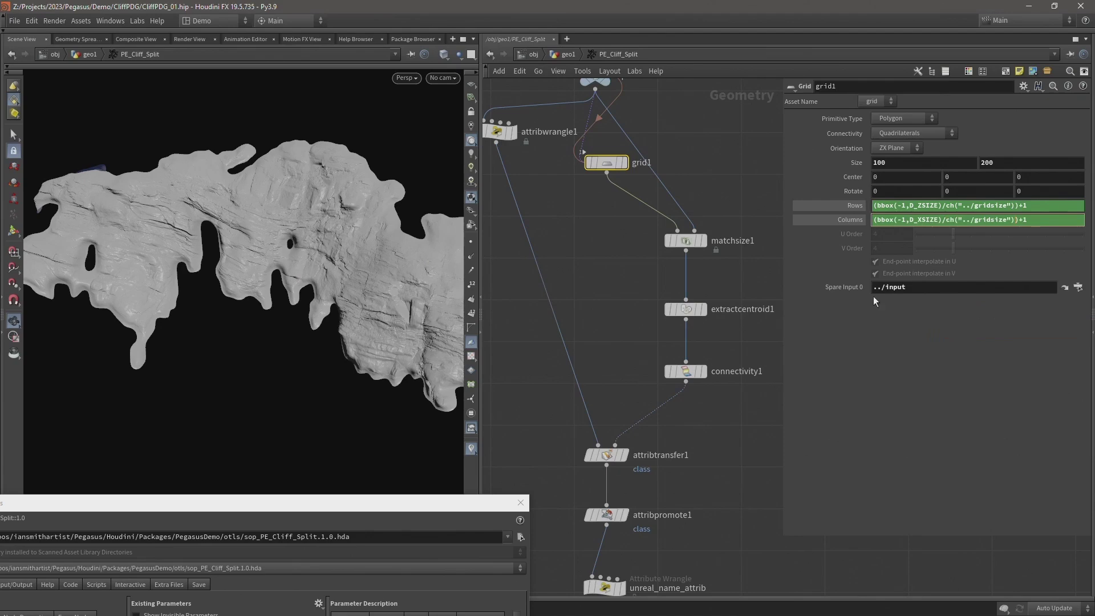
pyautogui.click(569, 54)
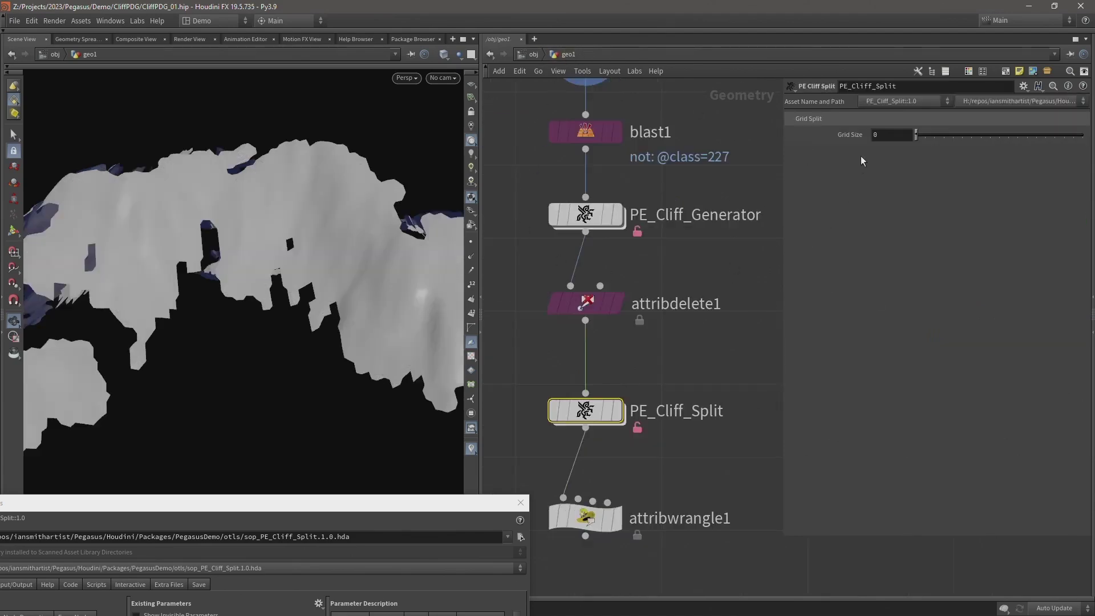
# - Set PE_Cliff_Split's Grid Size to 100
pyautogui.click(892, 137)
pyautogui.write('100')
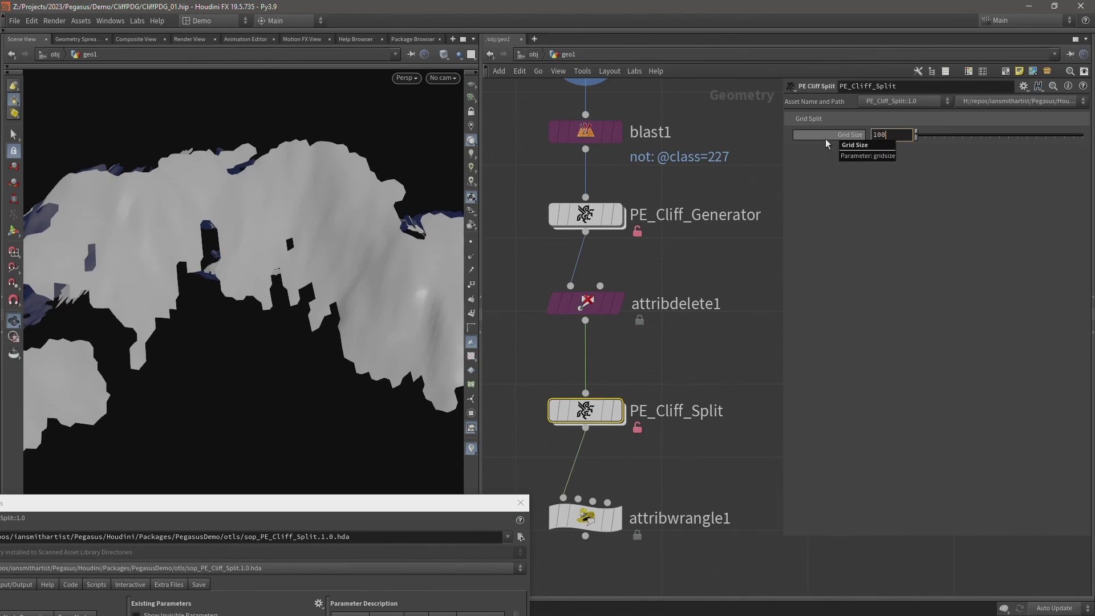
pyautogui.press('Return')
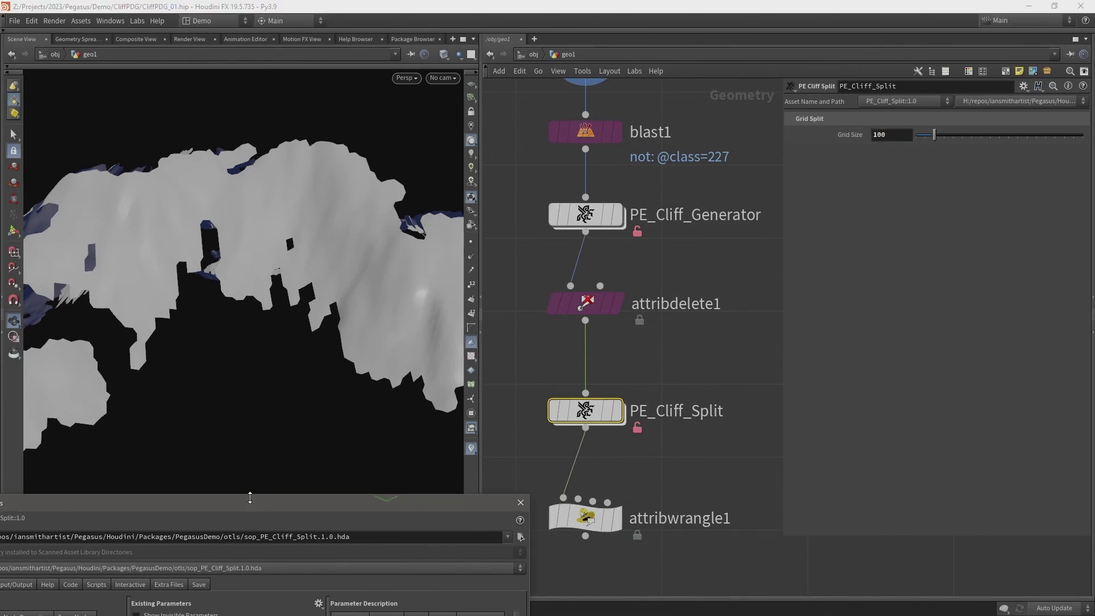
# - Make 100 the Grid Size default in Type Properties via Copy Defaults From Node and apply
pyautogui.moveTo(249, 507); pyautogui.dragTo(334, 104)
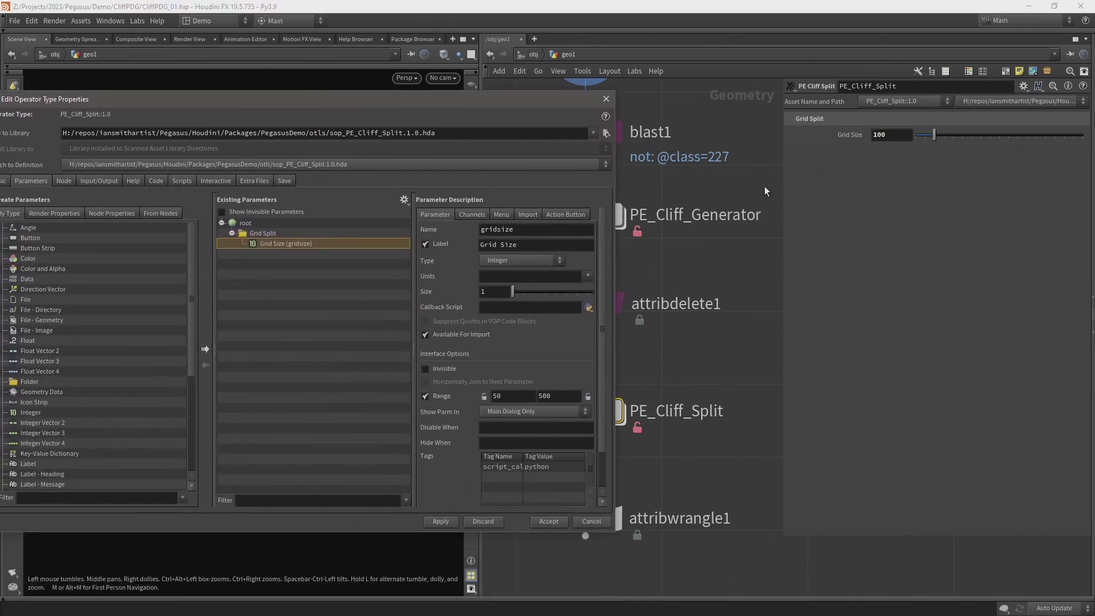
pyautogui.rightClick(308, 242)
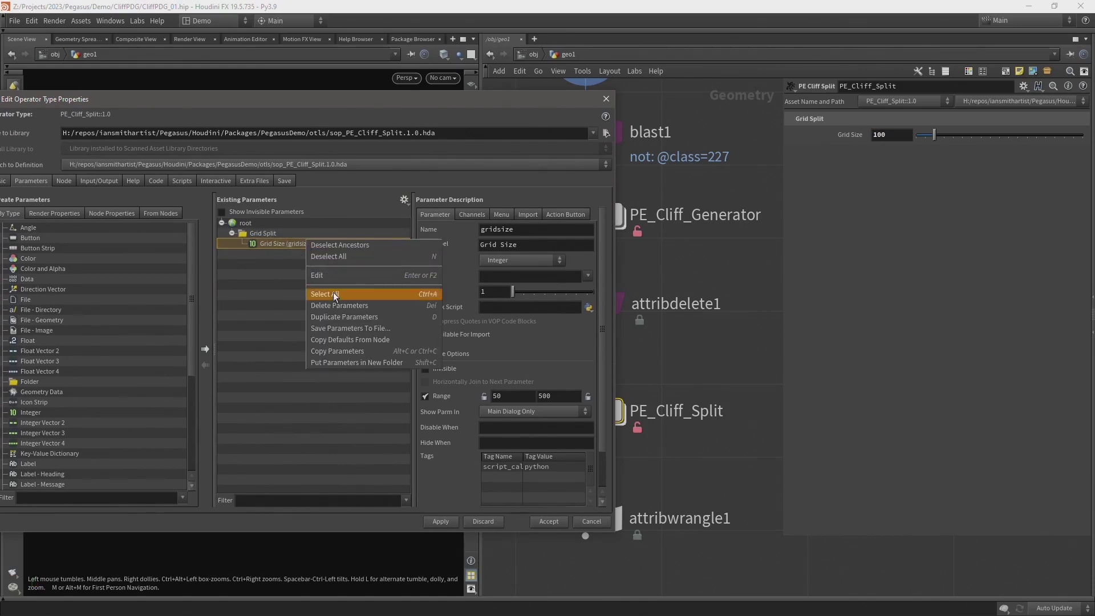
pyautogui.click(344, 341)
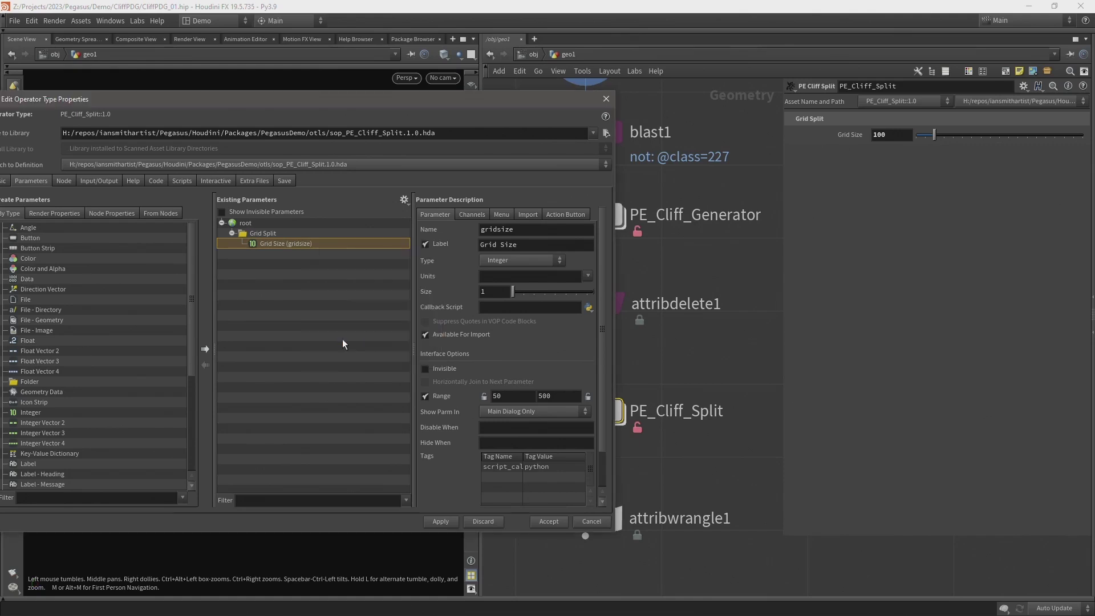
pyautogui.click(429, 518)
pyautogui.moveTo(508, 99); pyautogui.dragTo(302, 371)
# - Check grid1's evaluated Rows and Columns values against their Grid Size expressions
pyautogui.doubleClick(591, 414)
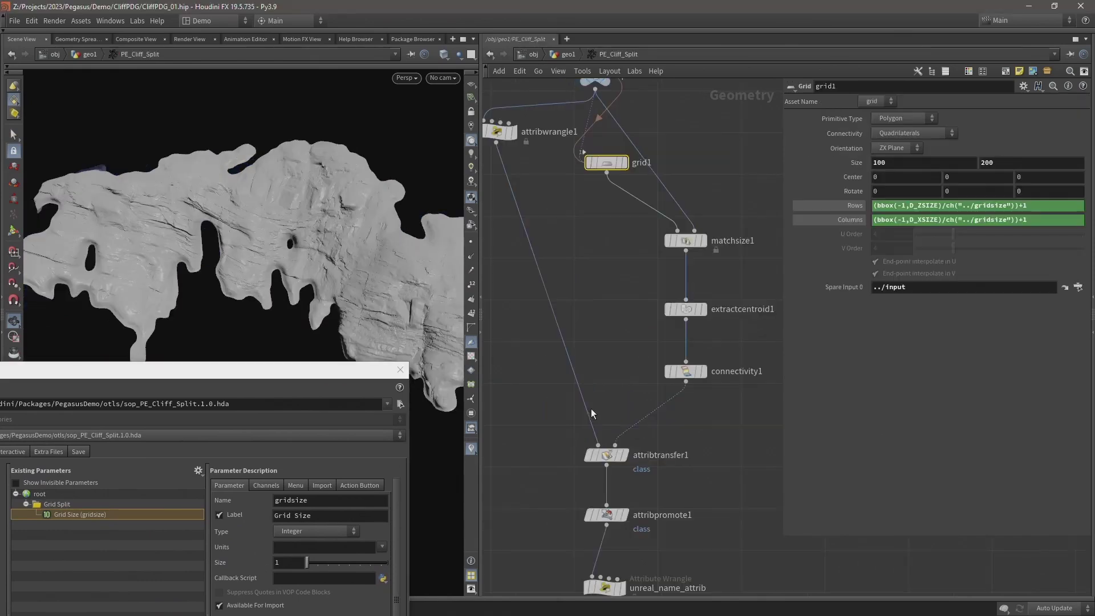
pyautogui.click(845, 204)
pyautogui.click(846, 220)
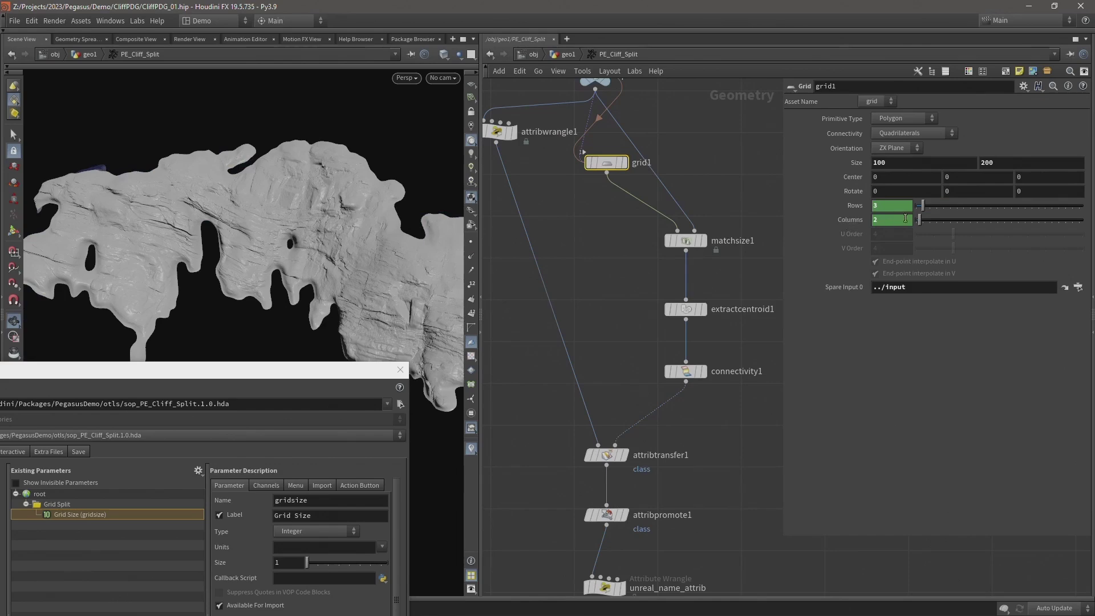
pyautogui.click(850, 204)
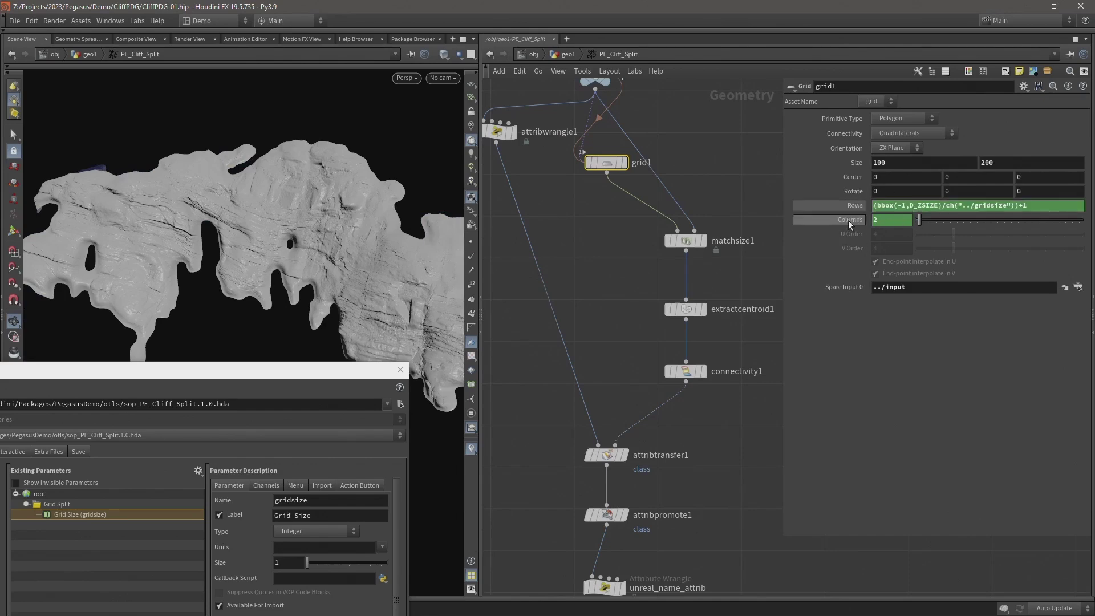
pyautogui.click(847, 220)
pyautogui.moveTo(628, 399); pyautogui.dragTo(628, 180, button='middle')
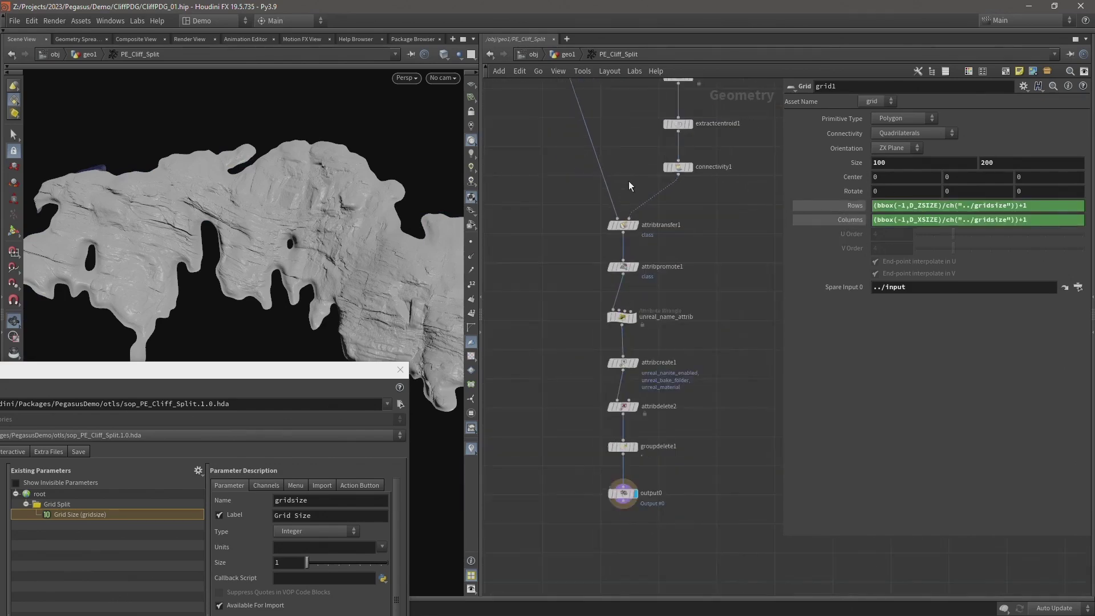
pyautogui.scroll(-3, 628, 192)
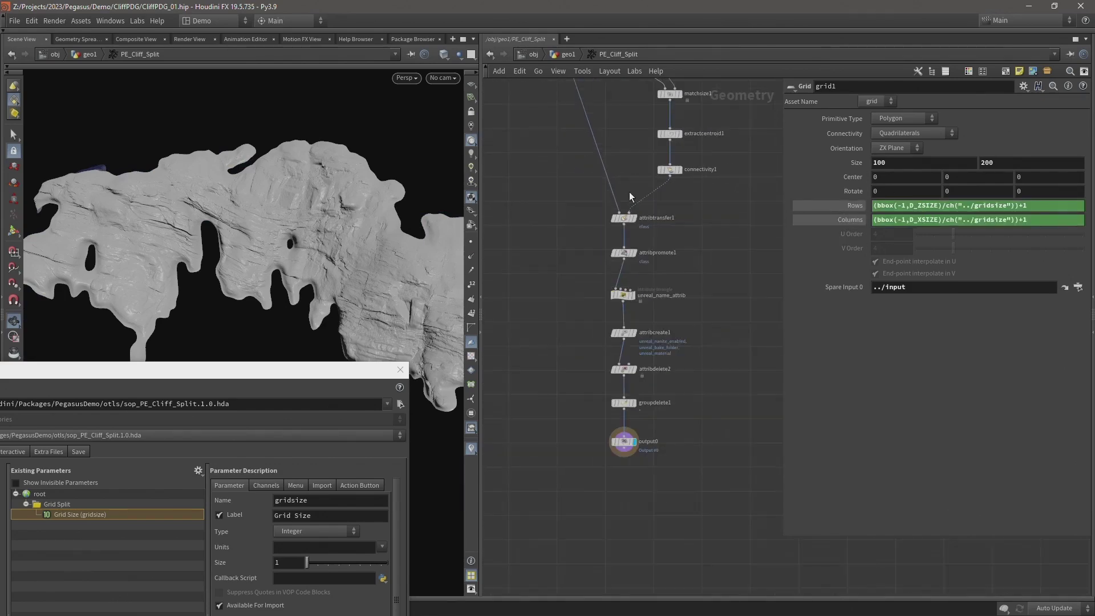
# - Display attribwrangle1's coloured tiles in geo1 and try Grid Size 50, then 25
pyautogui.click(564, 55)
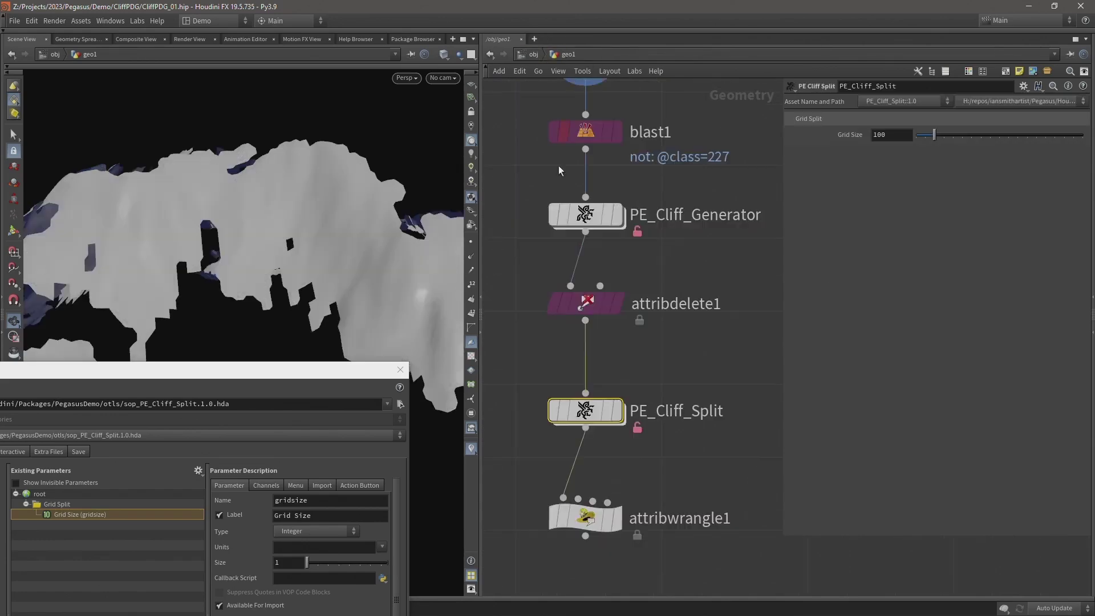
pyautogui.click(615, 525)
pyautogui.moveTo(361, 240); pyautogui.dragTo(282, 242)
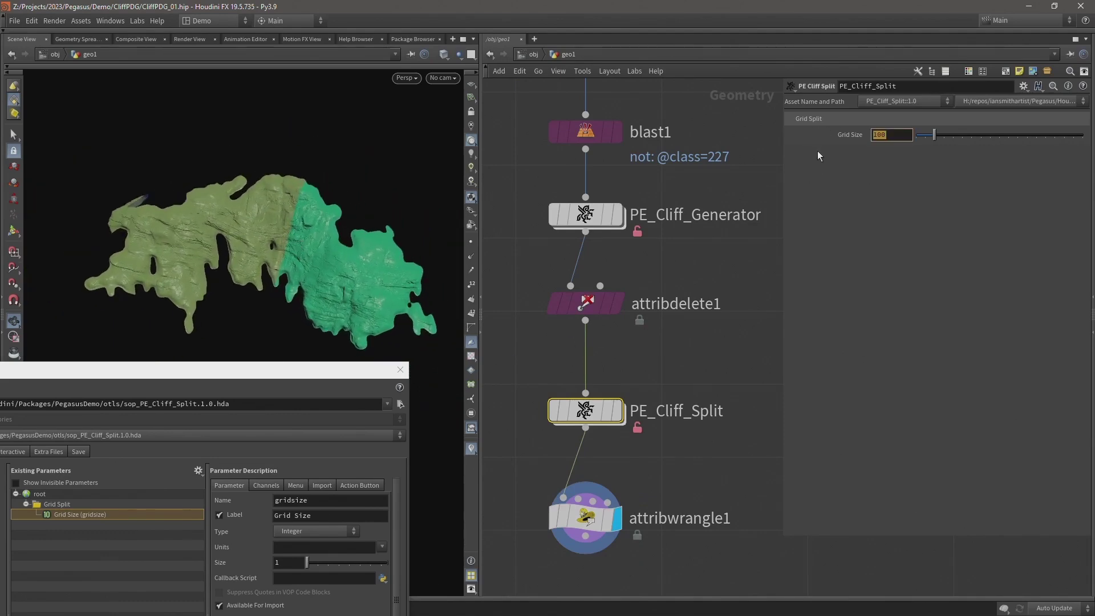
pyautogui.write('50')
pyautogui.press('Return')
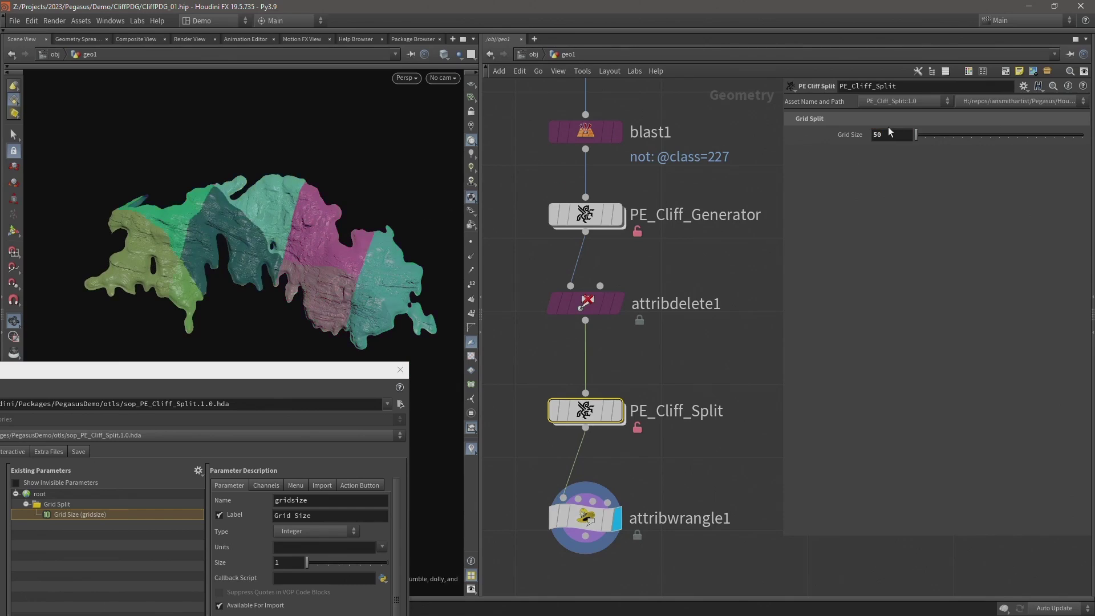
pyautogui.press('BackSpace')
pyautogui.press('BackSpace')
pyautogui.write('25')
pyautogui.press('Return')
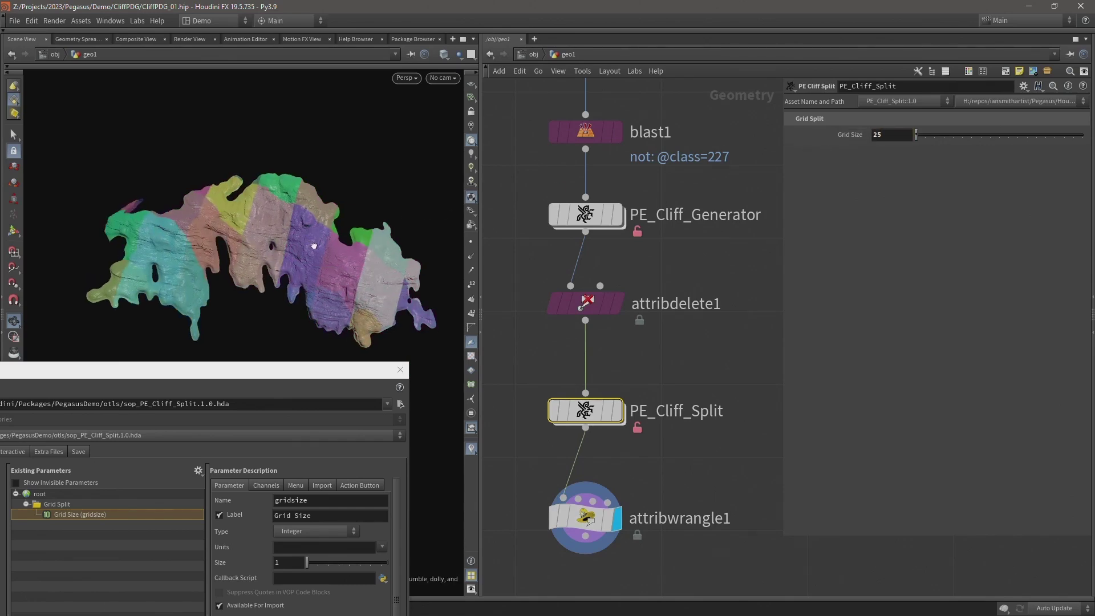
# - Set Grid Size back to 100 and tumble around the two large tiles
pyautogui.scroll(2, 231, 272)
pyautogui.moveTo(236, 269); pyautogui.dragTo(198, 259)
pyautogui.press('BackSpace')
pyautogui.press('BackSpace')
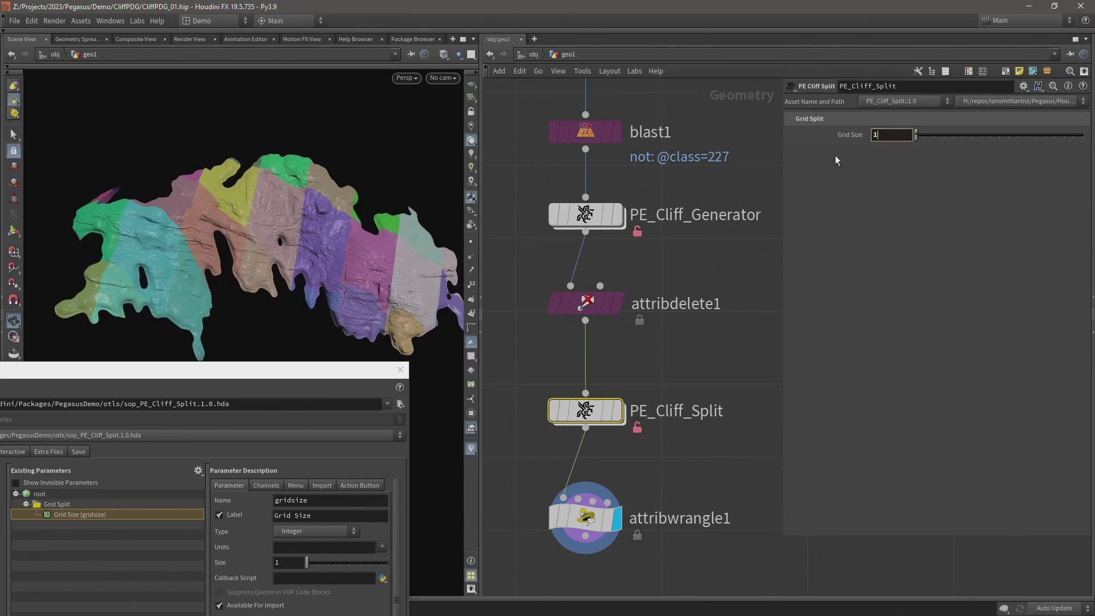
pyautogui.write('100')
pyautogui.press('Return')
pyautogui.moveTo(294, 239); pyautogui.dragTo(255, 273)
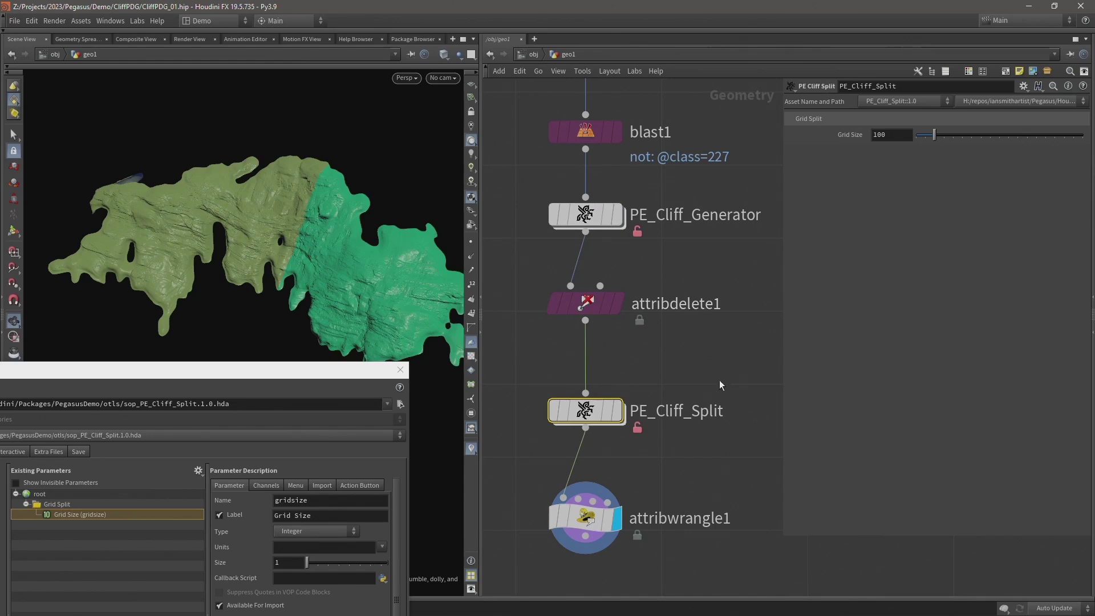
# - Save the PE_Heightfield_Extract_Cliffs node type and close the type properties window
pyautogui.moveTo(703, 352); pyautogui.dragTo(698, 418, button='middle')
pyautogui.scroll(-3, 720, 268)
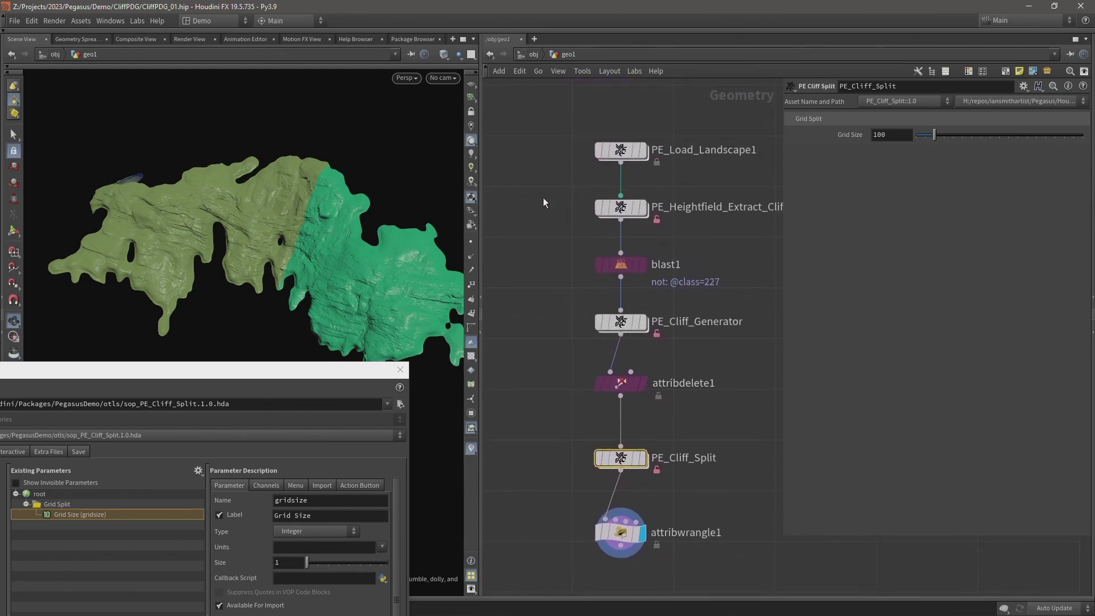
pyautogui.click(620, 321)
pyautogui.click(641, 206)
pyautogui.rightClick(629, 214)
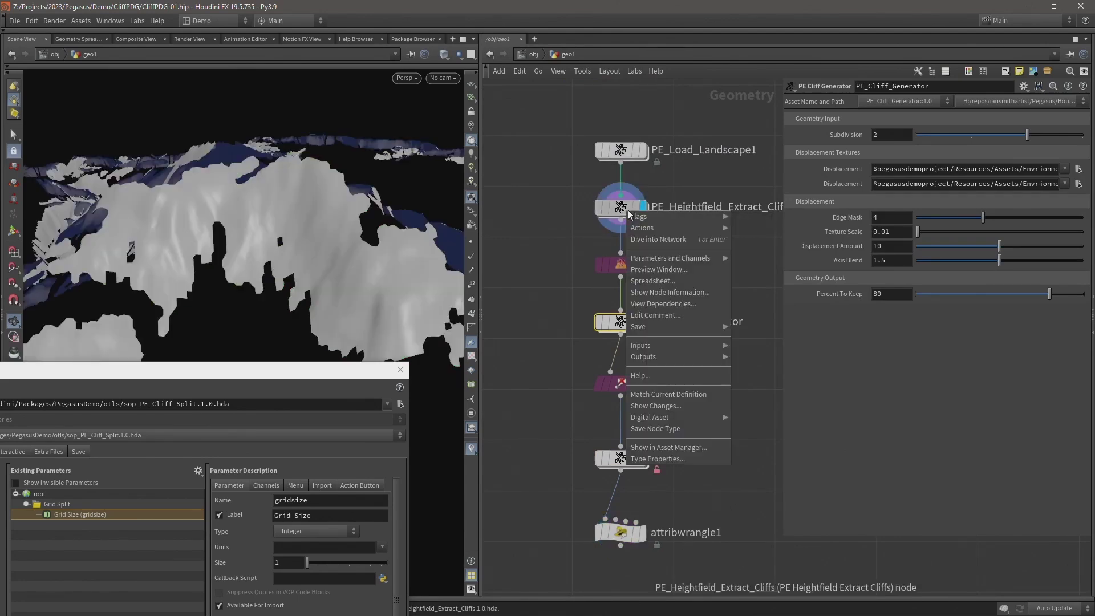
pyautogui.click(646, 430)
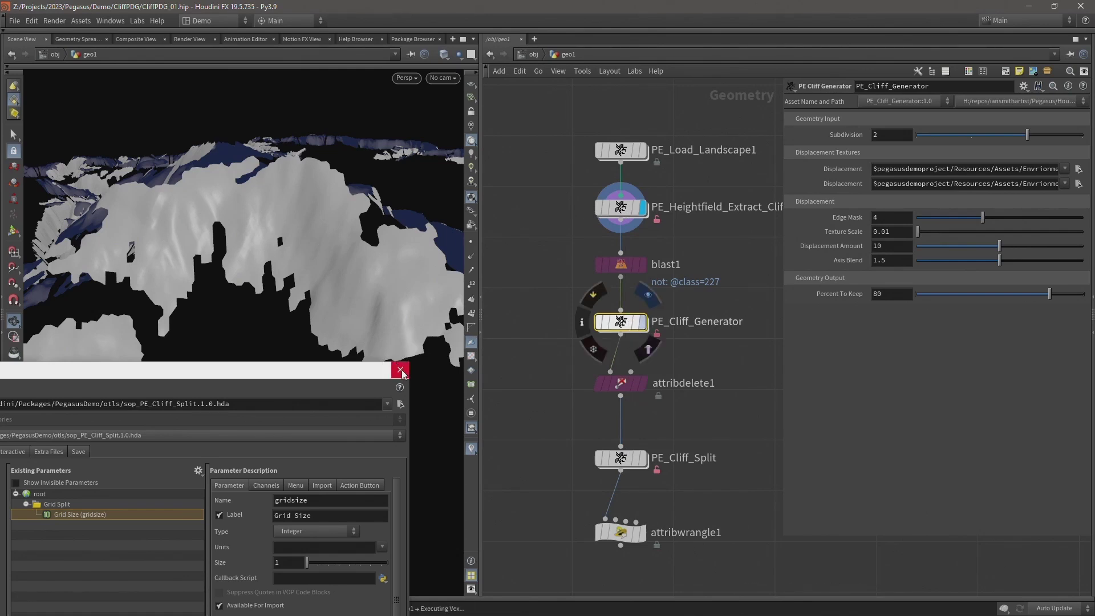
pyautogui.click(401, 371)
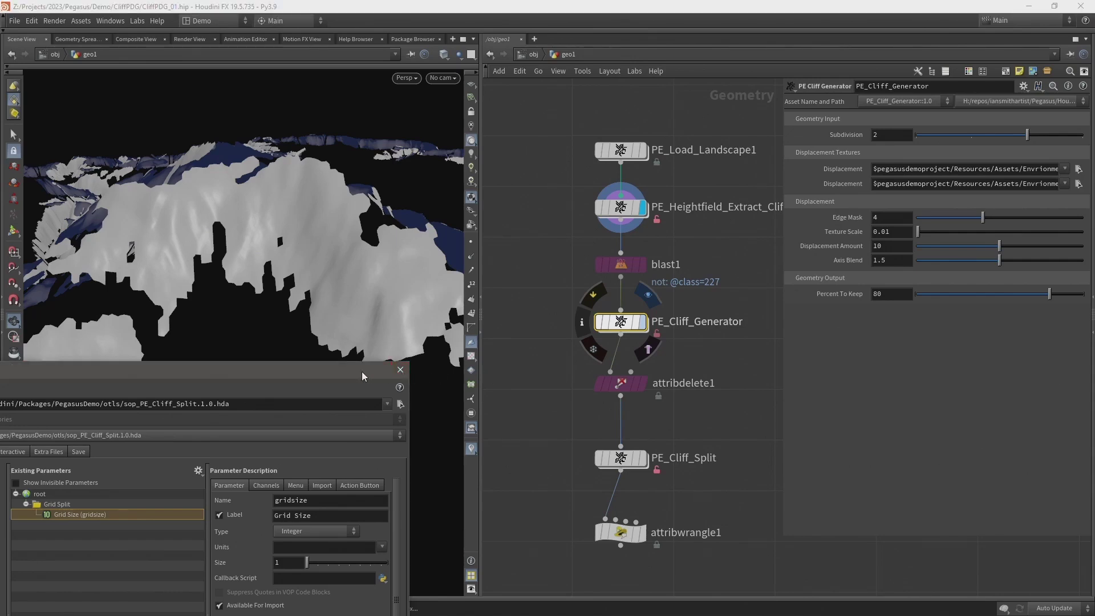
pyautogui.moveTo(361, 371); pyautogui.dragTo(463, 164)
pyautogui.click(436, 465)
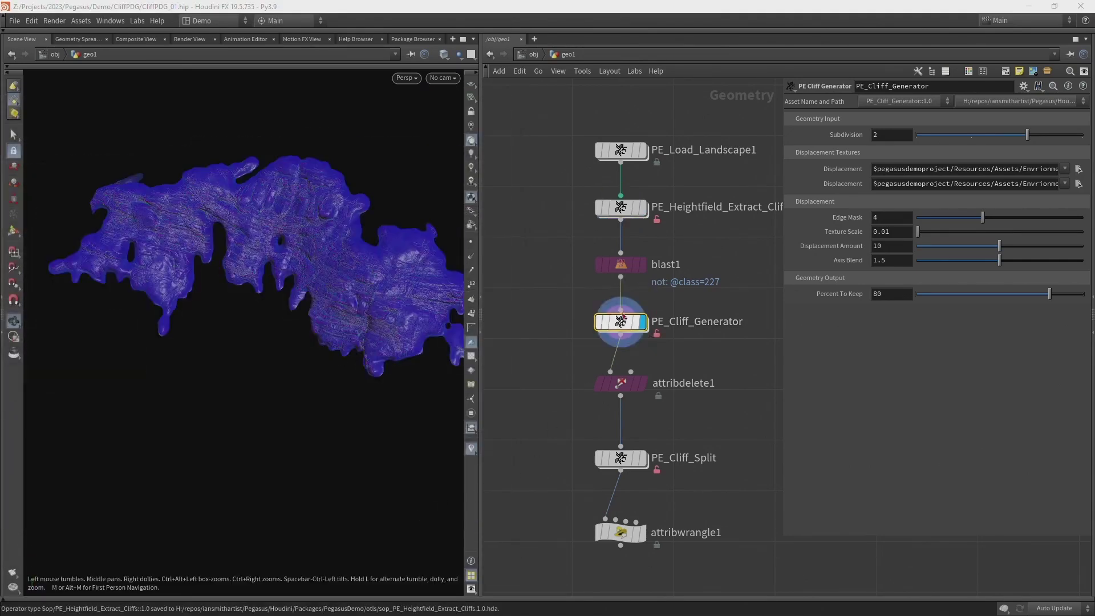
# - Save the PE_Cliff_Generator and PE_Cliff_Split node types to disk
pyautogui.rightClick(628, 320)
pyautogui.click(678, 539)
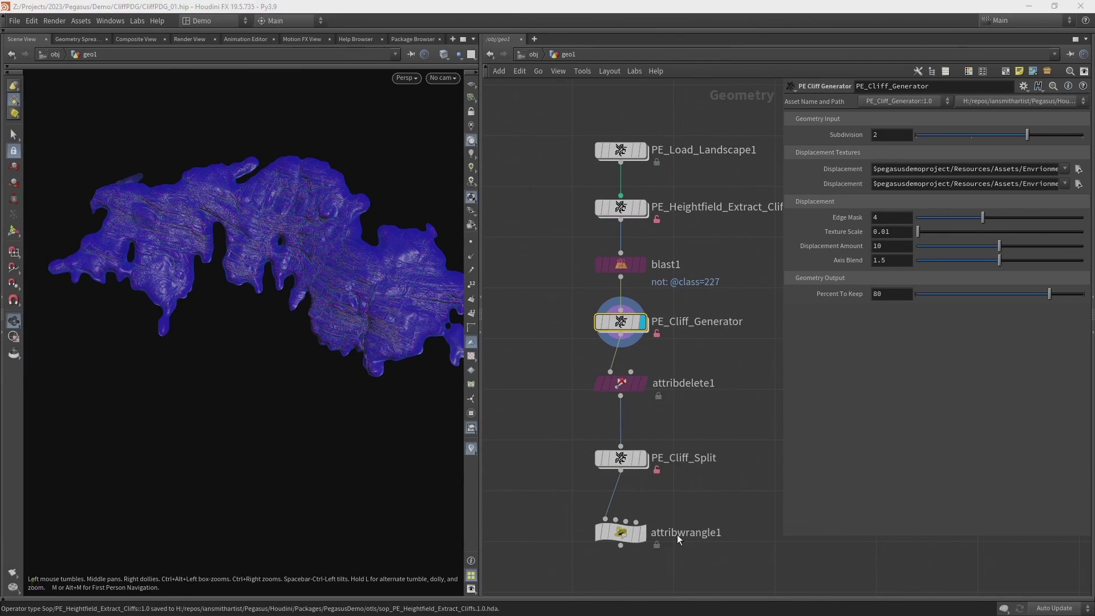
pyautogui.click(643, 460)
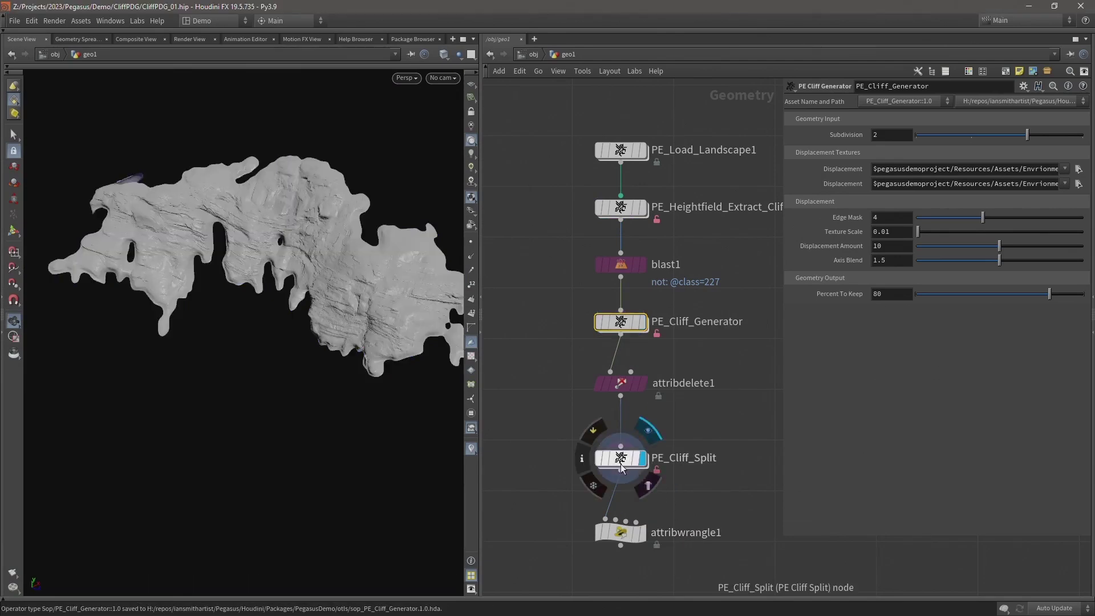
pyautogui.rightClick(621, 460)
pyautogui.click(652, 577)
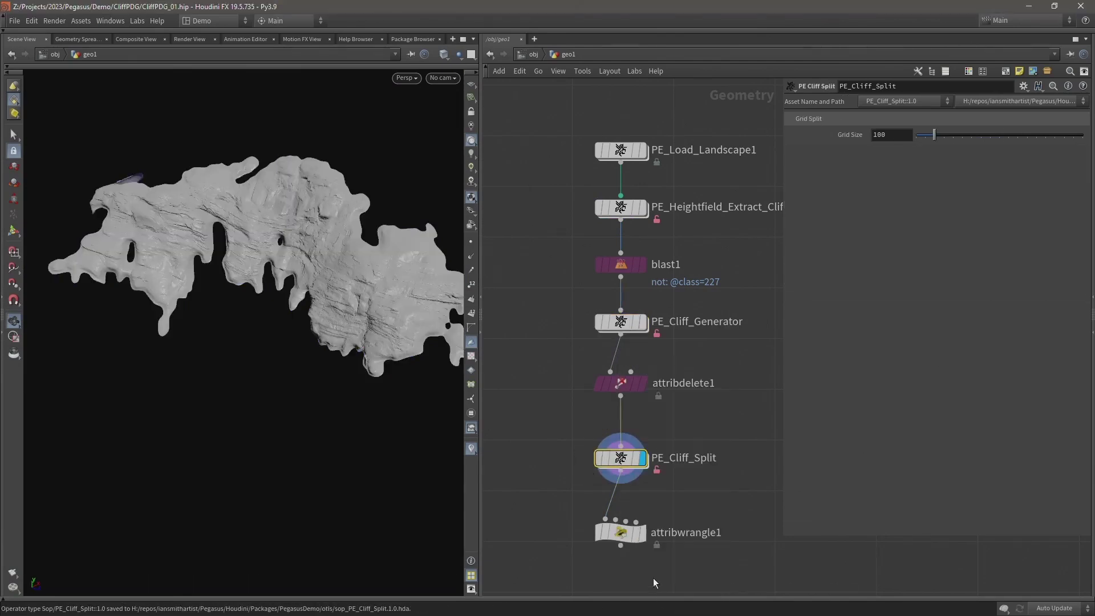